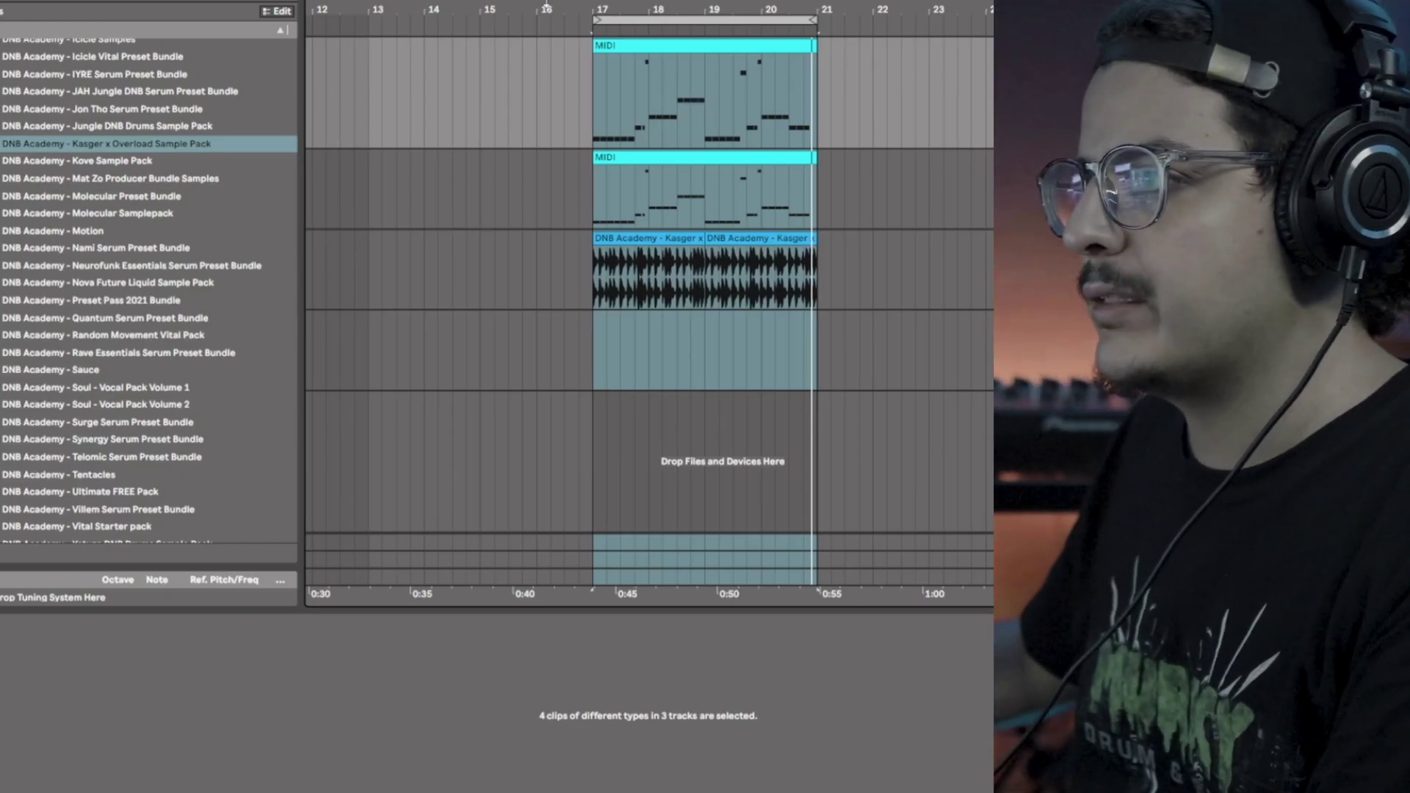
Loop the selected clips from bar 17 to bar 21 and play the section back
key("ctrl+l")
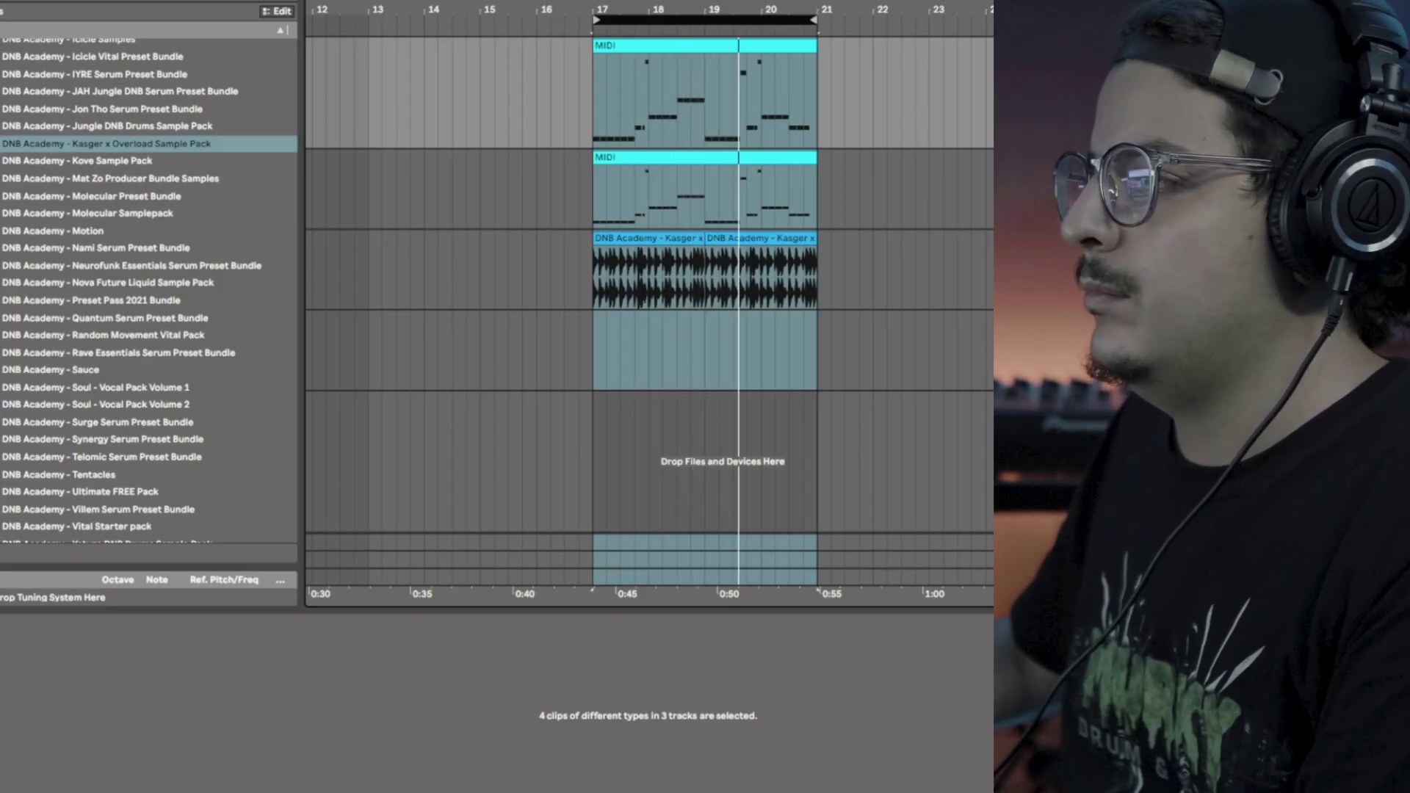
key("ctrl+l")
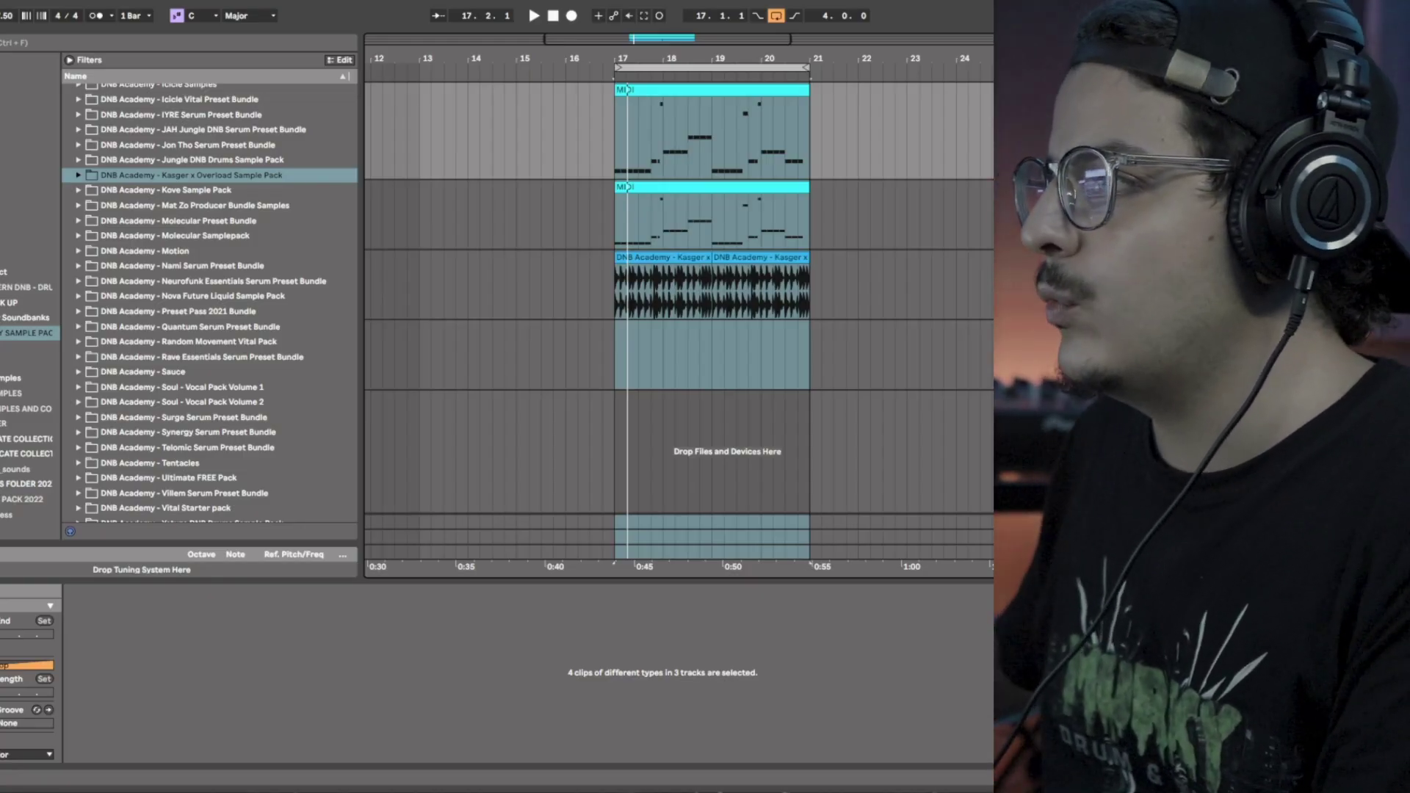
key("space")
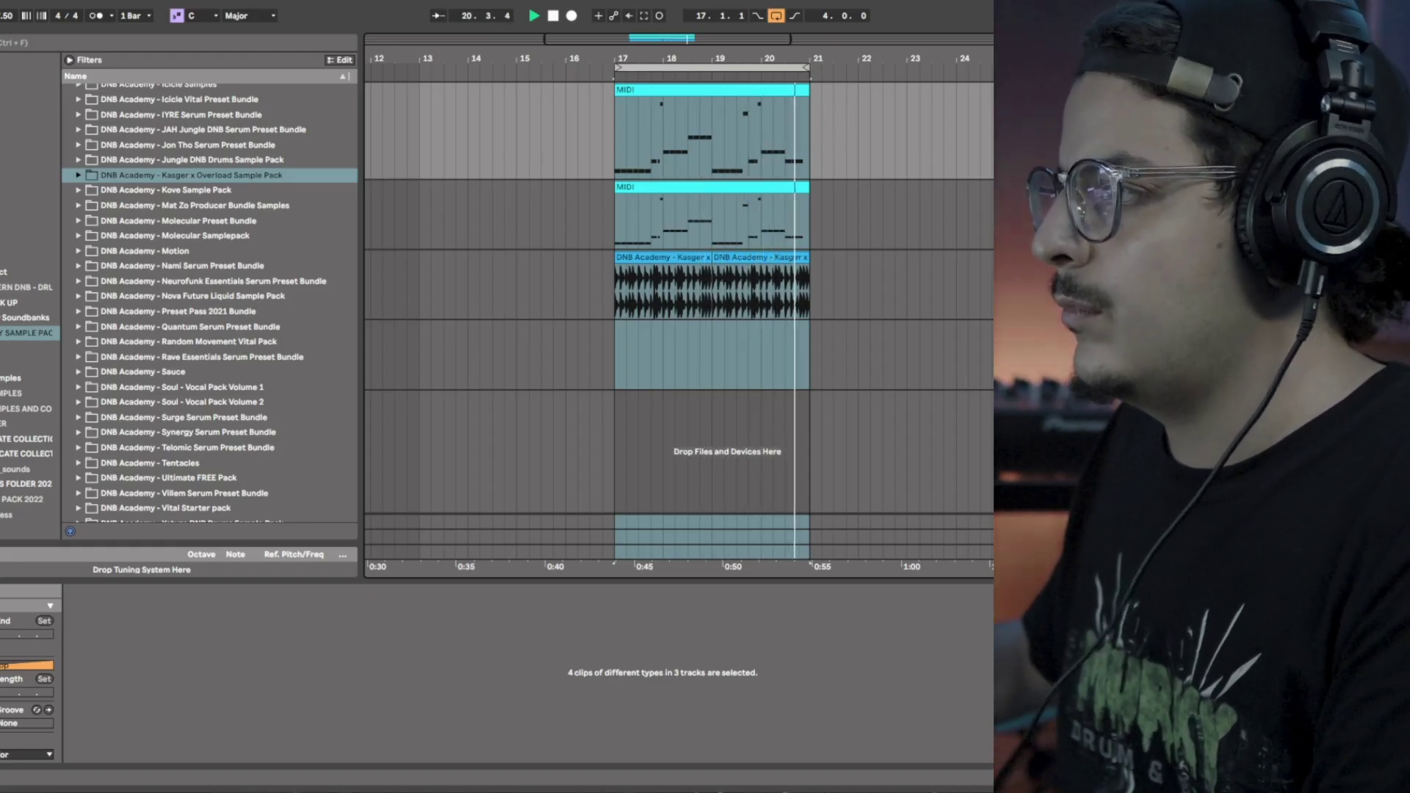
Open the Melodic Jump Up Recreation patch on the first track and examine its oscillators, LFO 2 and effects chain
left_click(1029, 188)
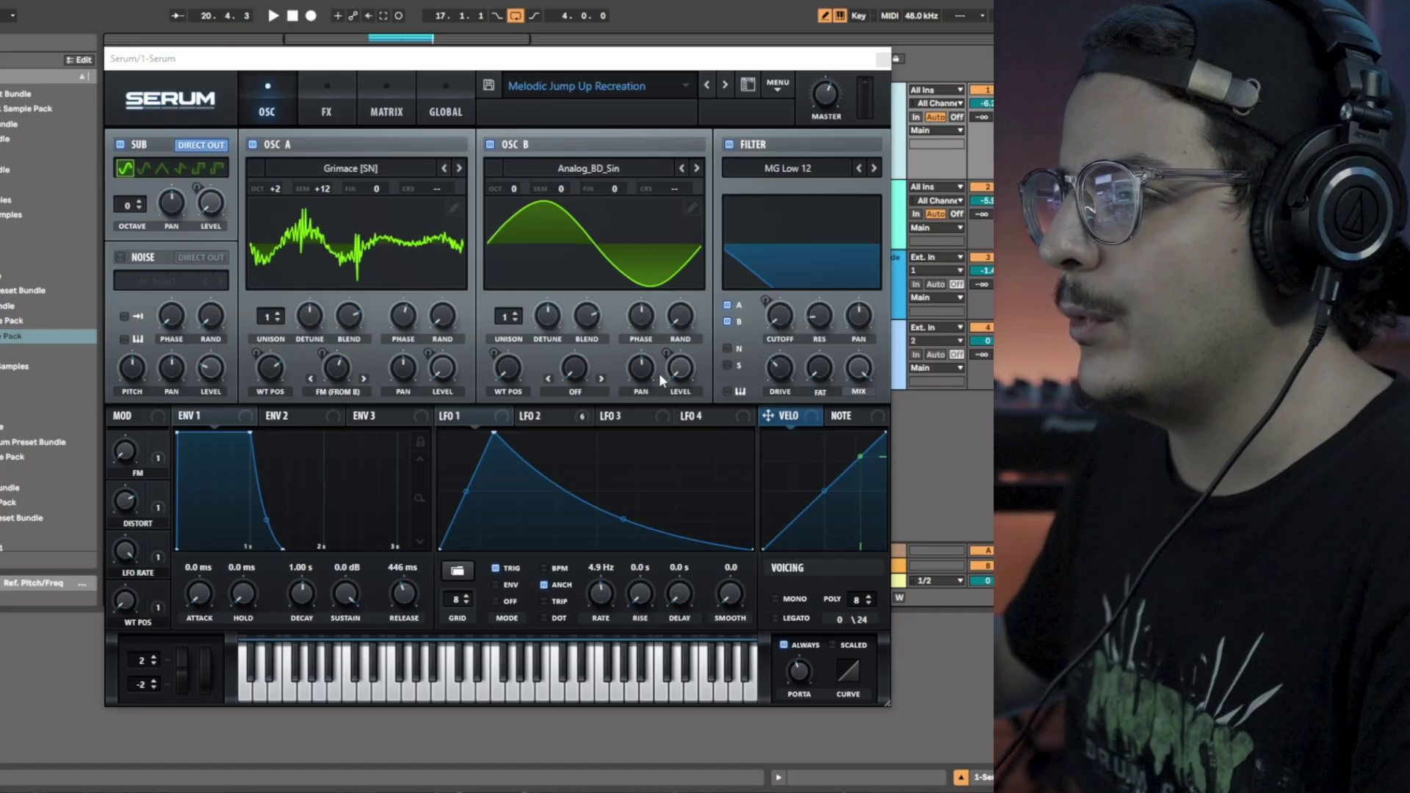
left_click(558, 416)
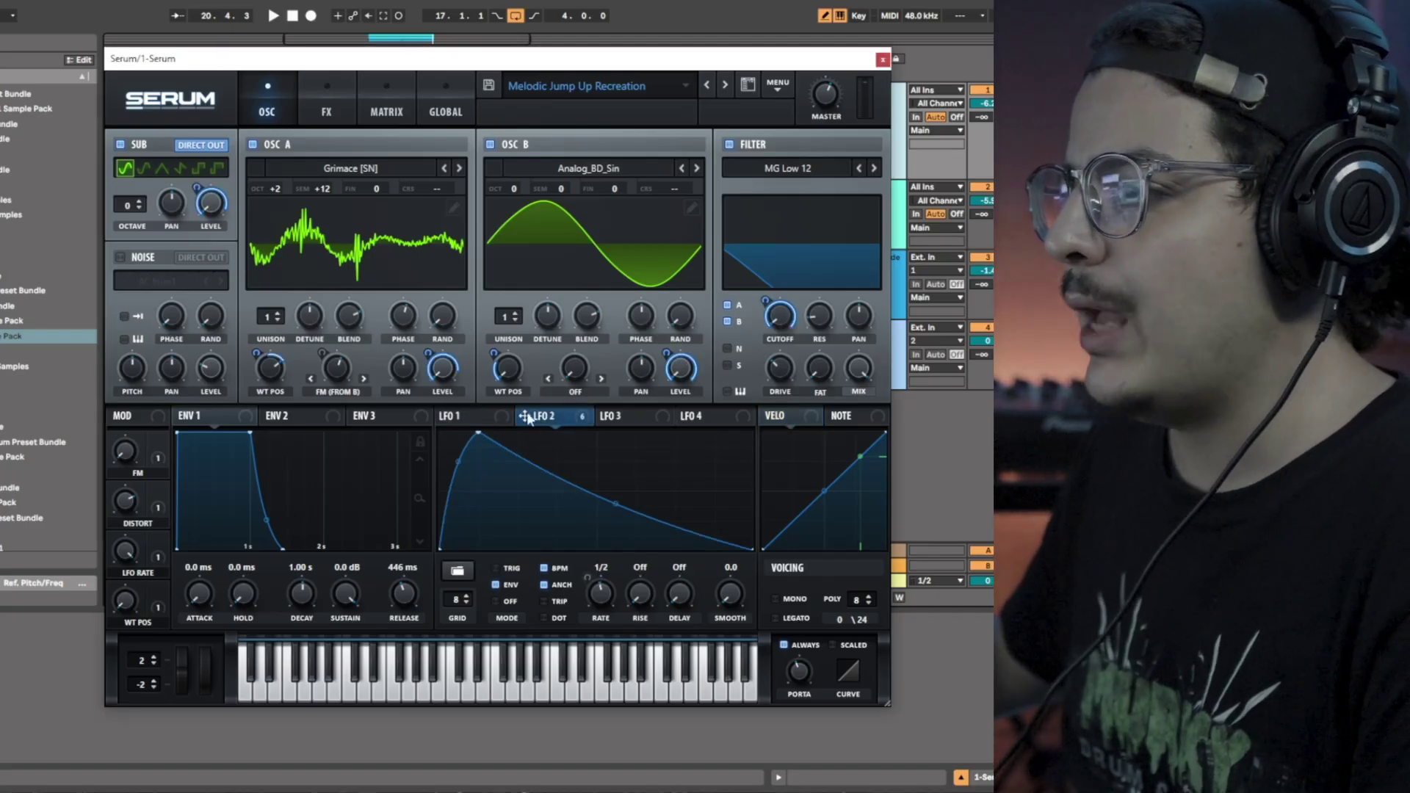
mouse_move(570, 421)
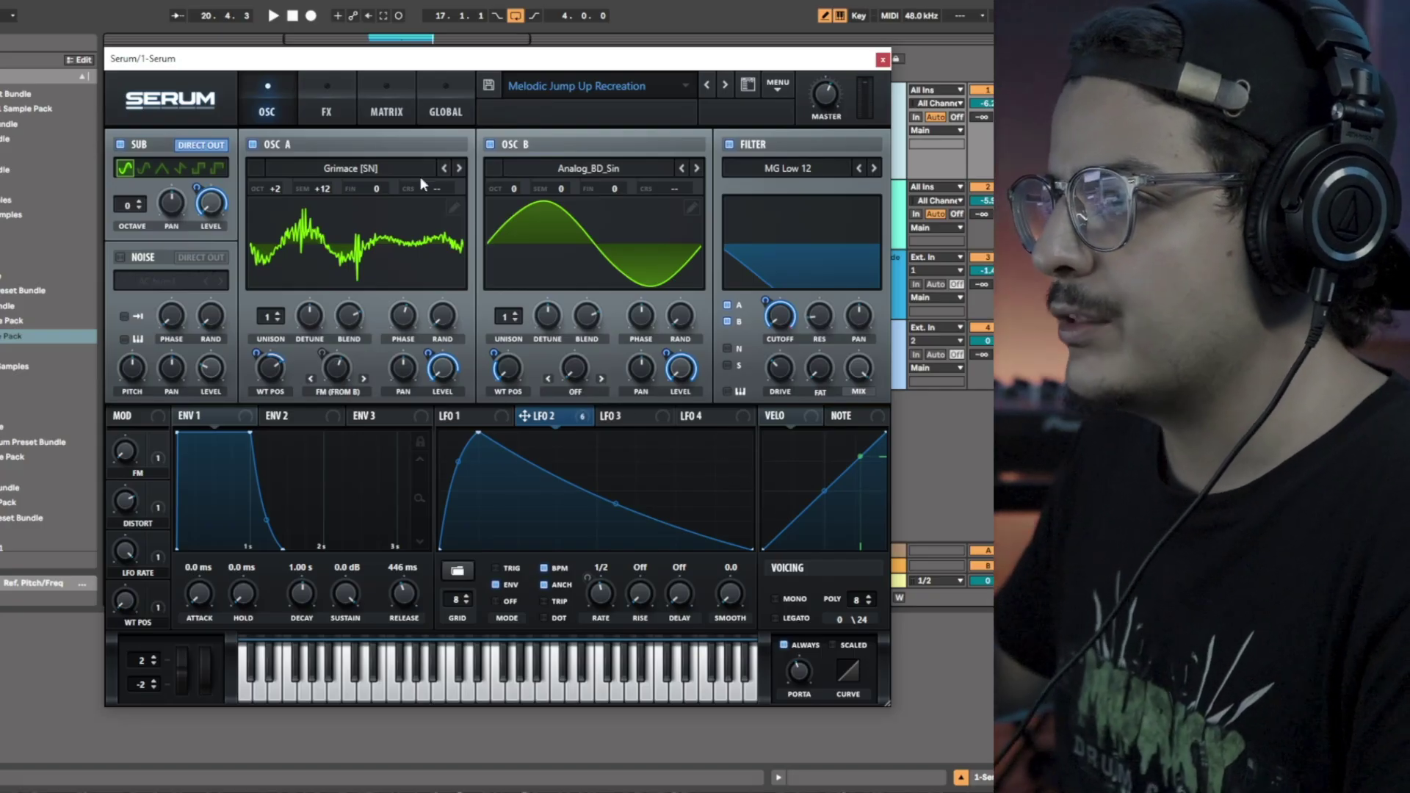
left_click(340, 104)
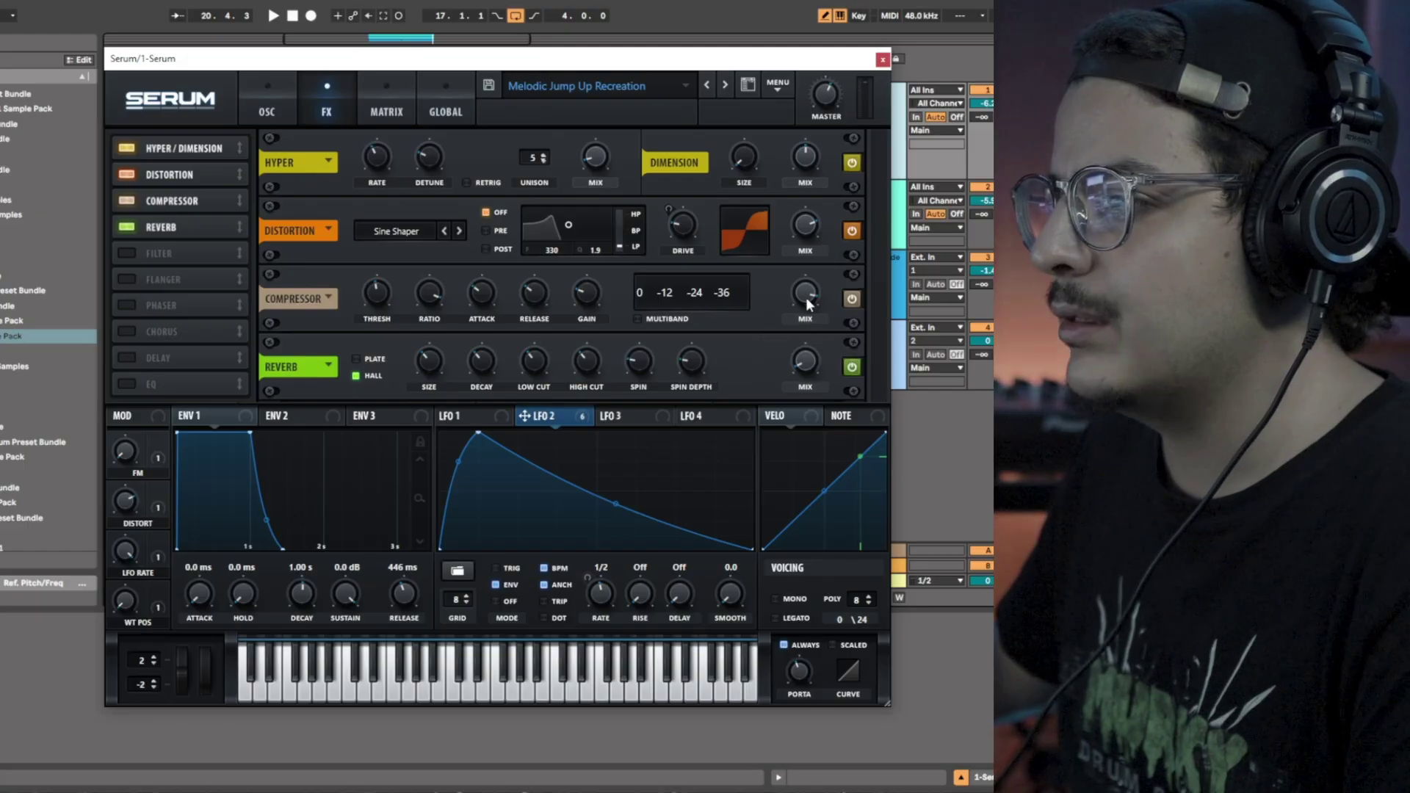
mouse_move(812, 297)
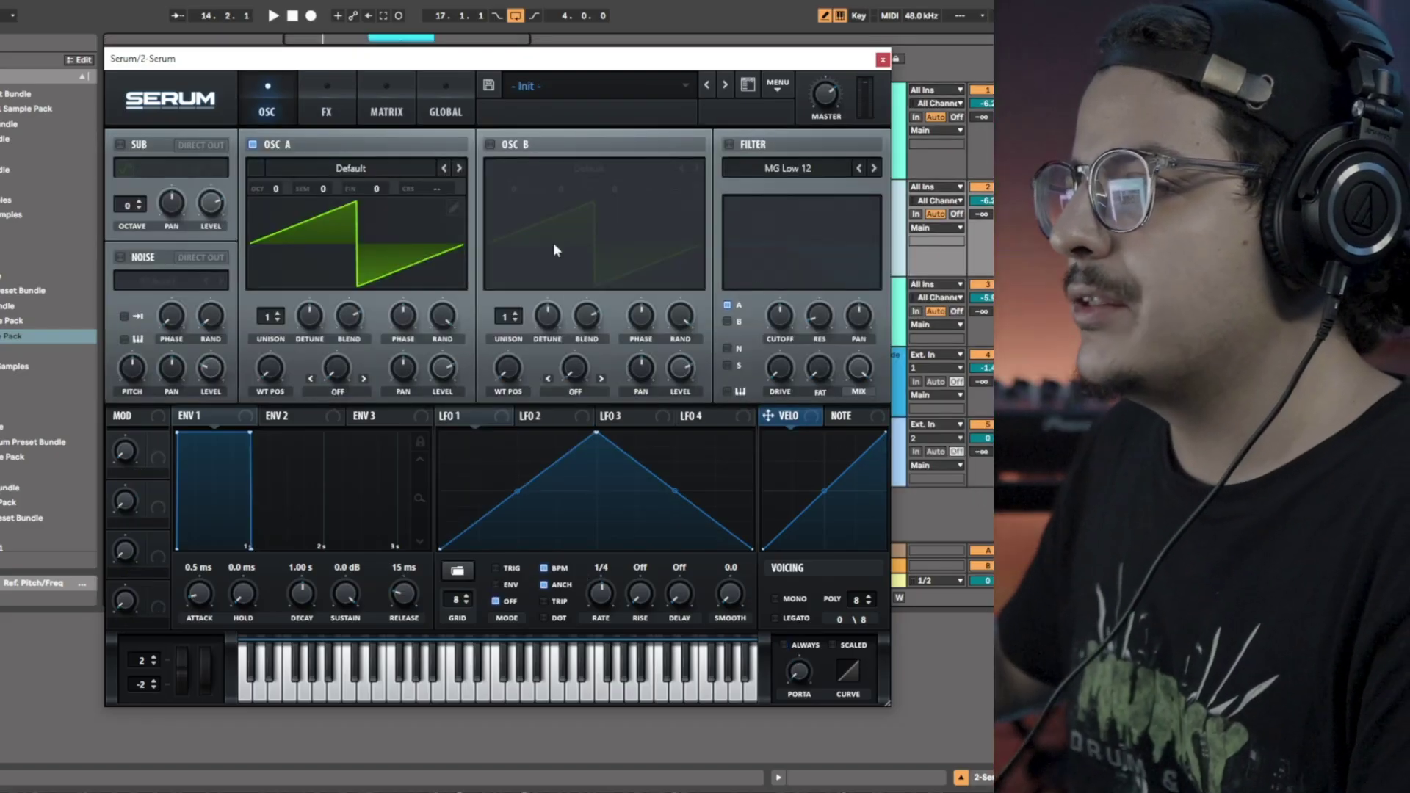
Load the Spectral wavetable Grimace [SN] into oscillator A of the new Init patch
left_click(390, 168)
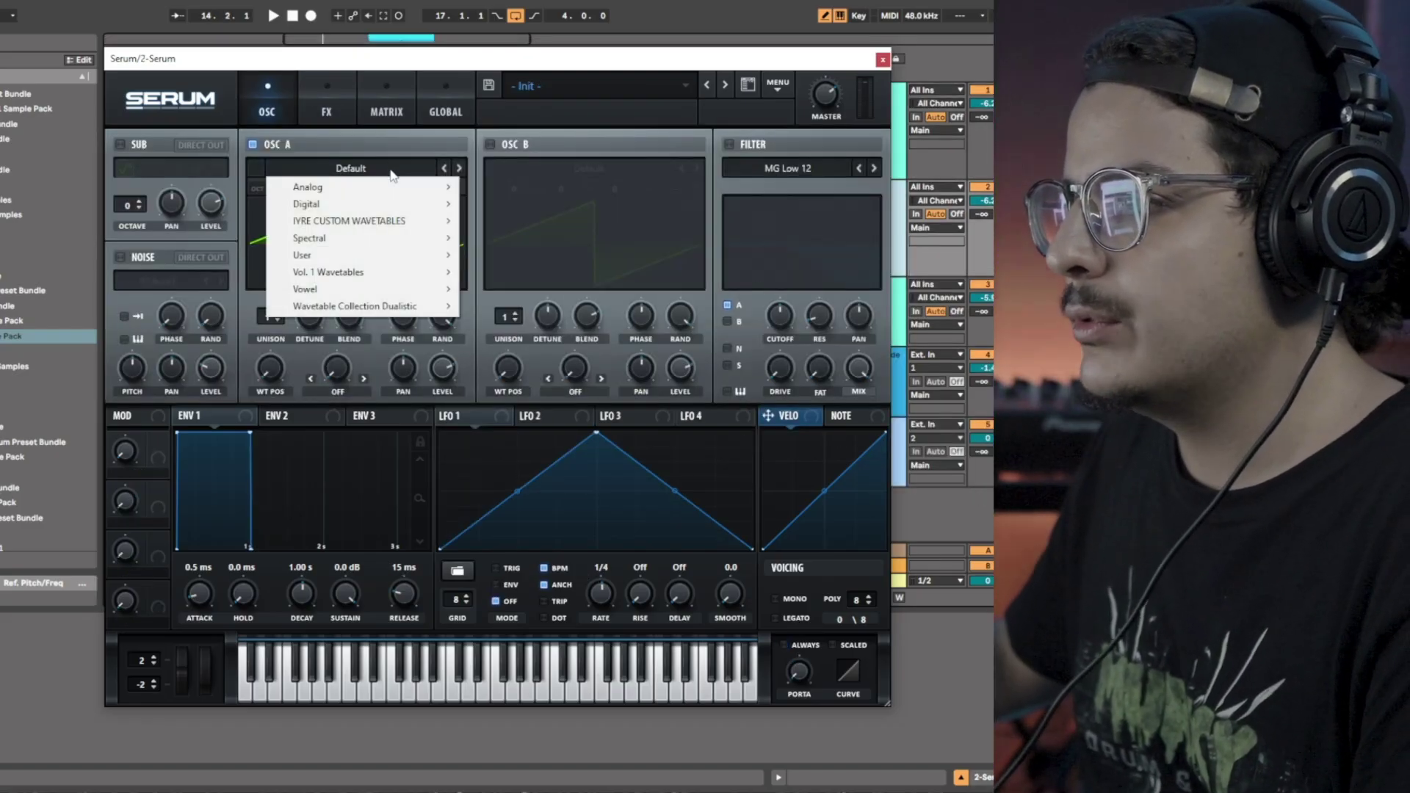
mouse_move(396, 238)
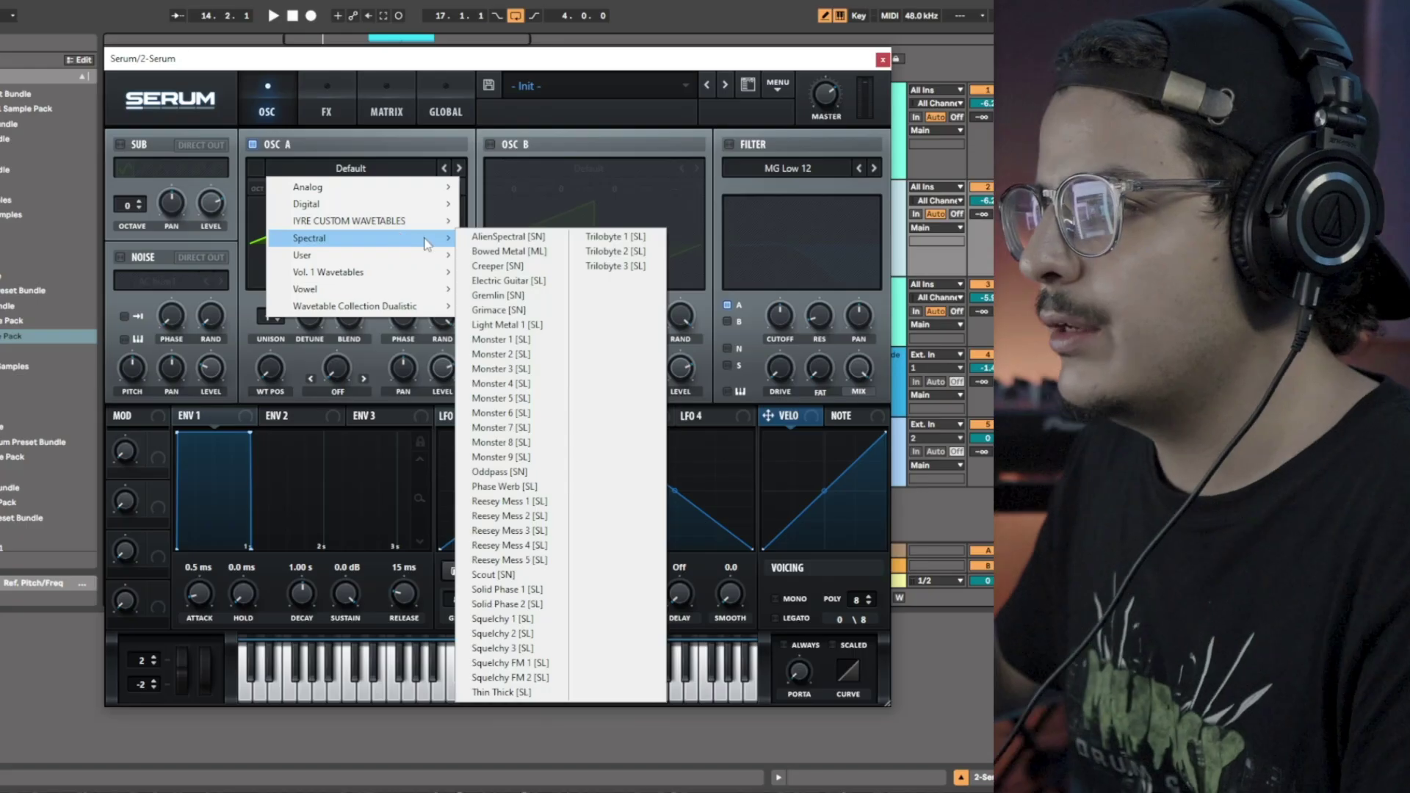
left_click(497, 311)
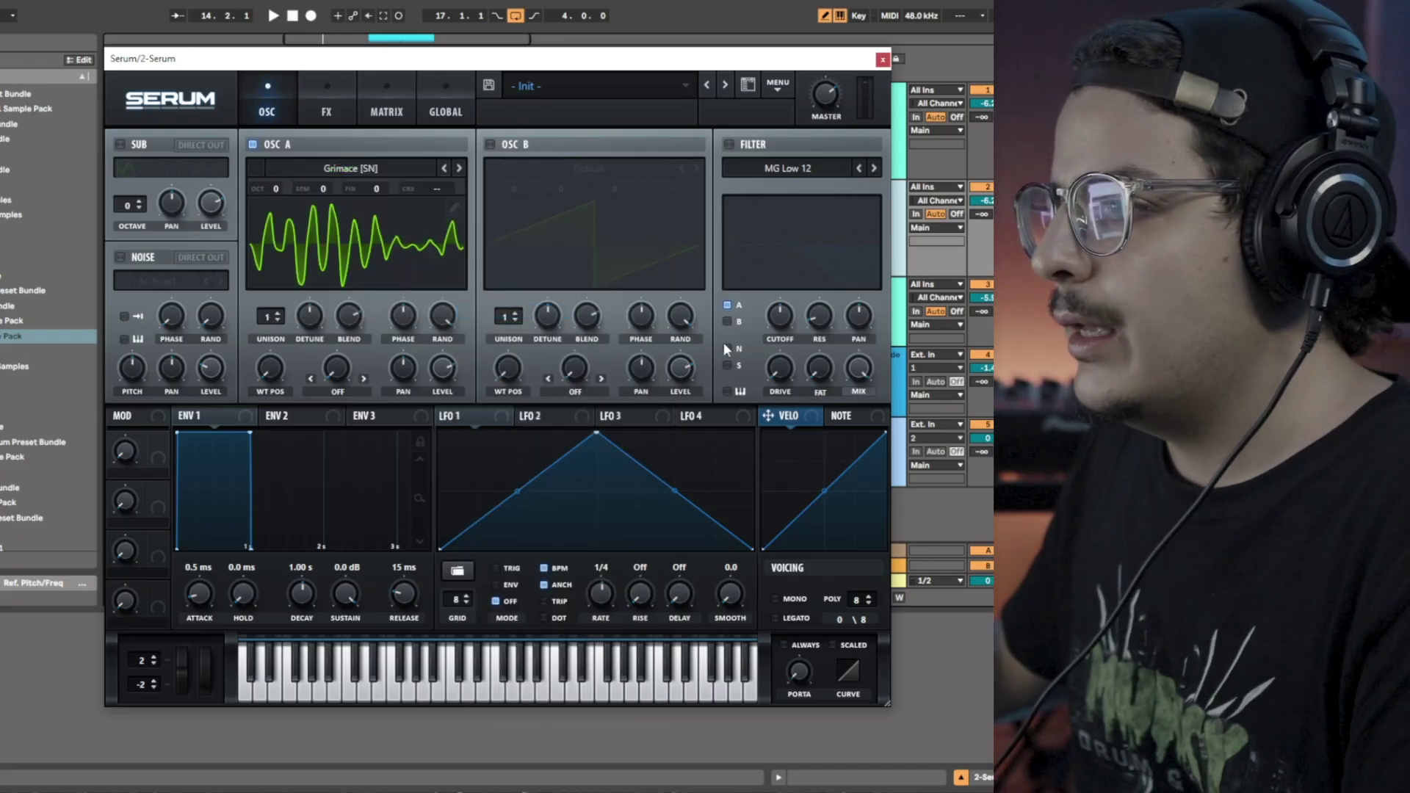
Tune oscillator A to octave +2 and semitone +12, and raise its wavetable position
mouse_move(445, 373)
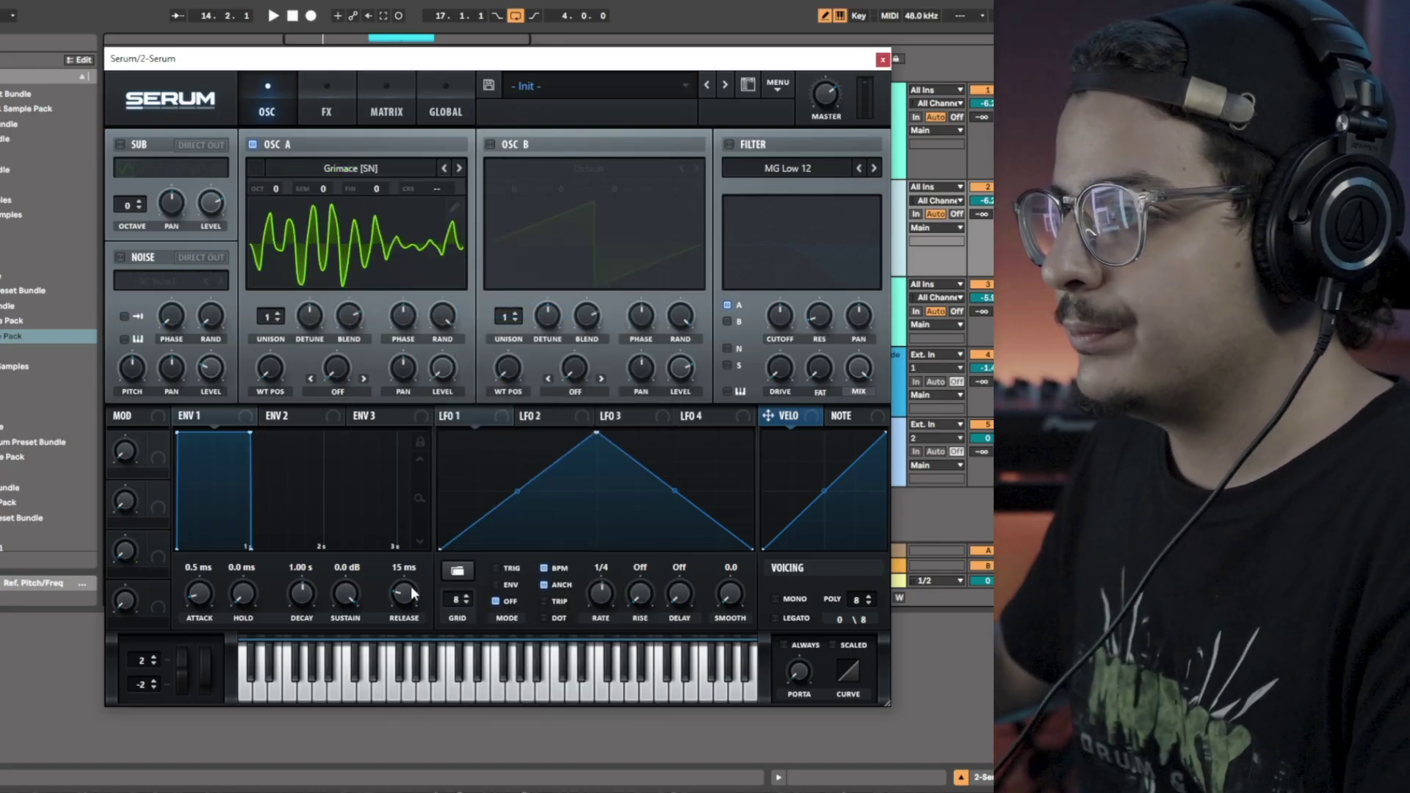
left_click_drag(277, 189, 363, 81)
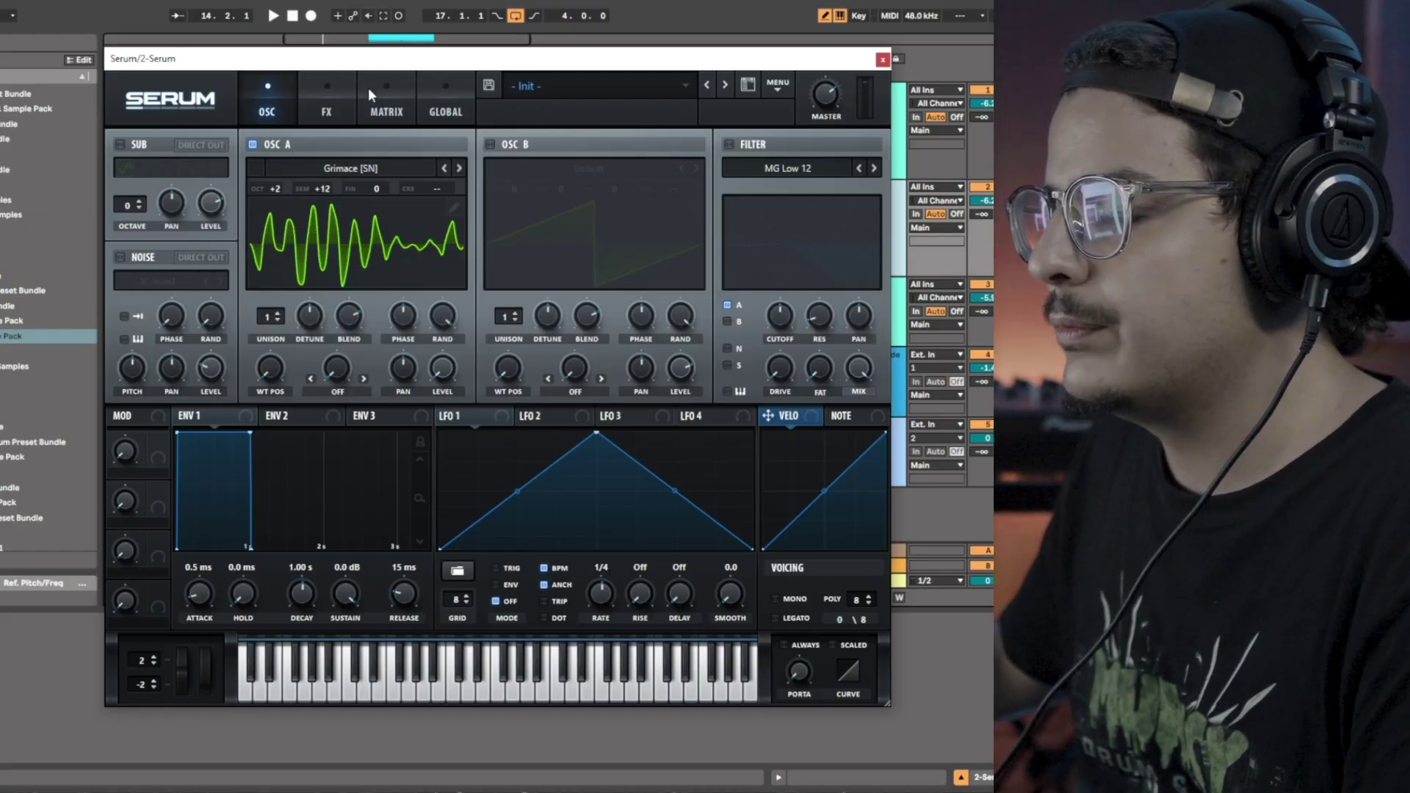
left_click_drag(269, 379, 313, 266)
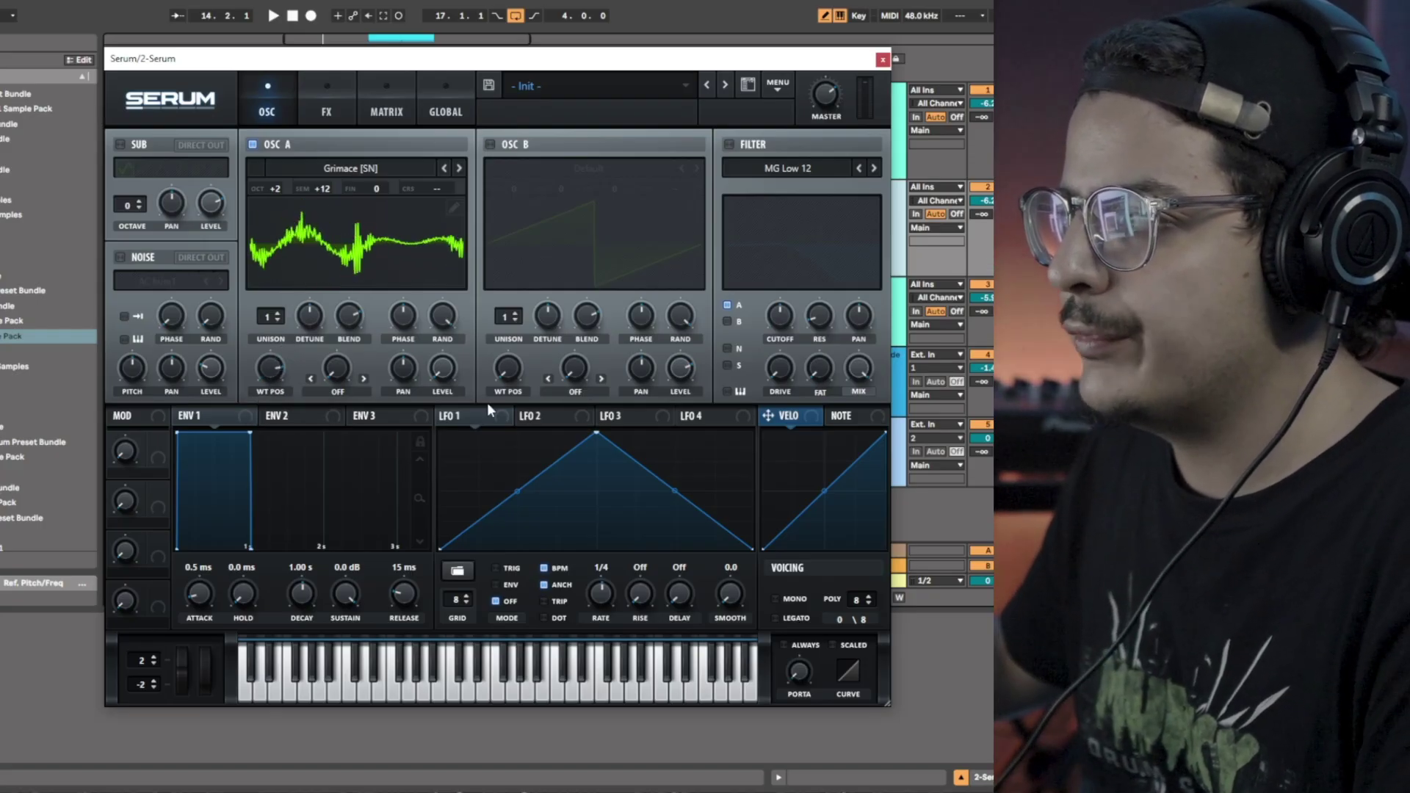
Assign LFO 2 to oscillator A's level, the filter cutoff and oscillator B's level
left_click(534, 420)
left_click_drag(524, 416, 439, 356)
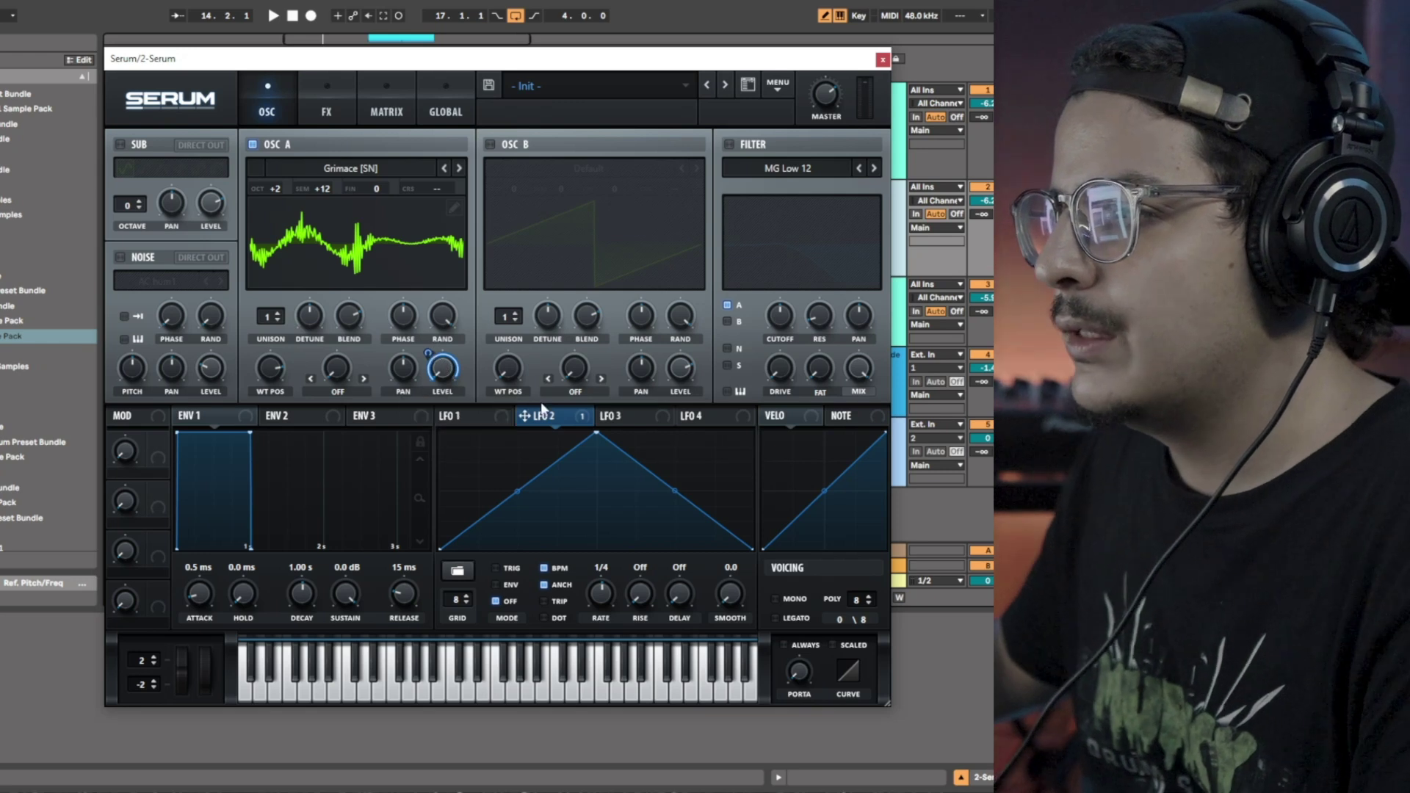
left_click_drag(804, 342, 782, 318)
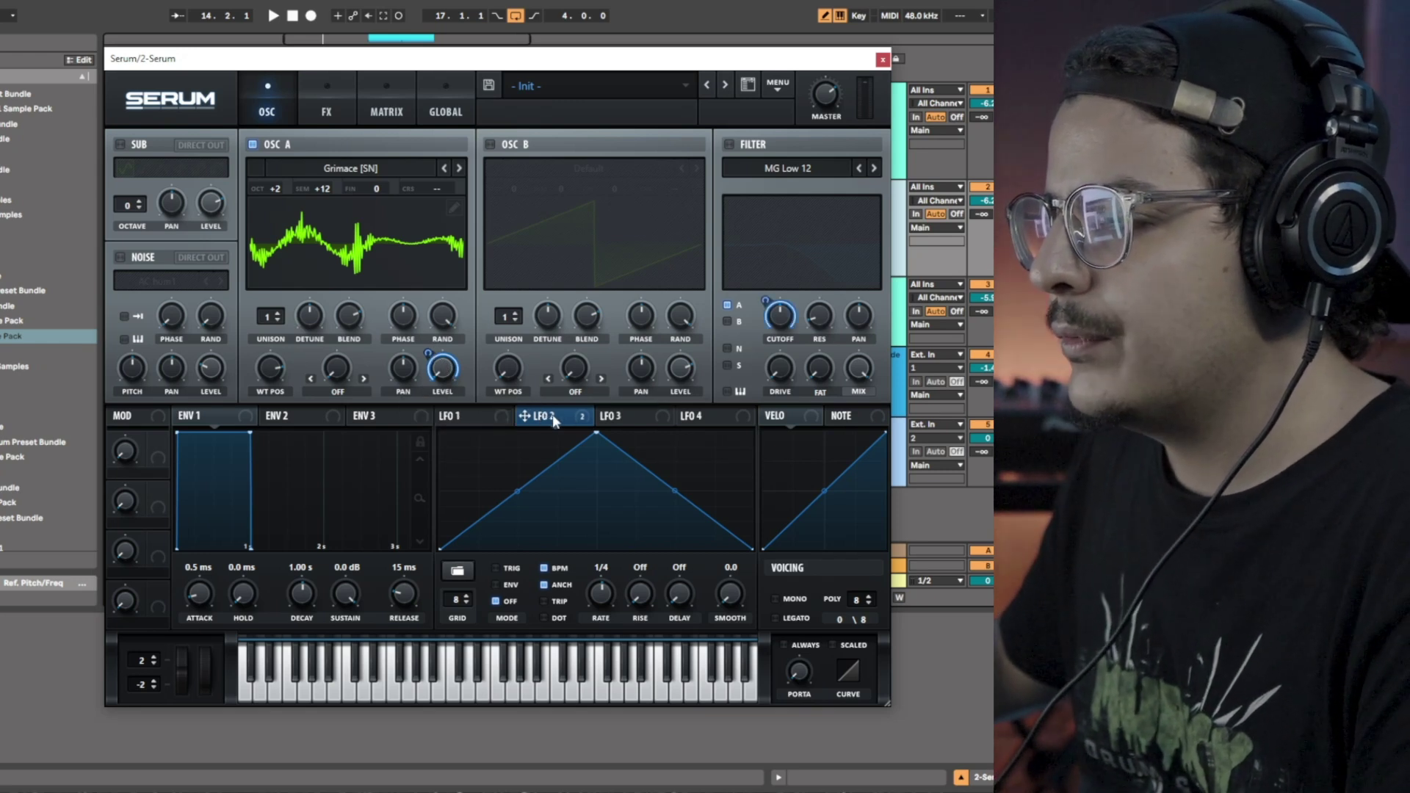
left_click_drag(699, 376, 705, 382)
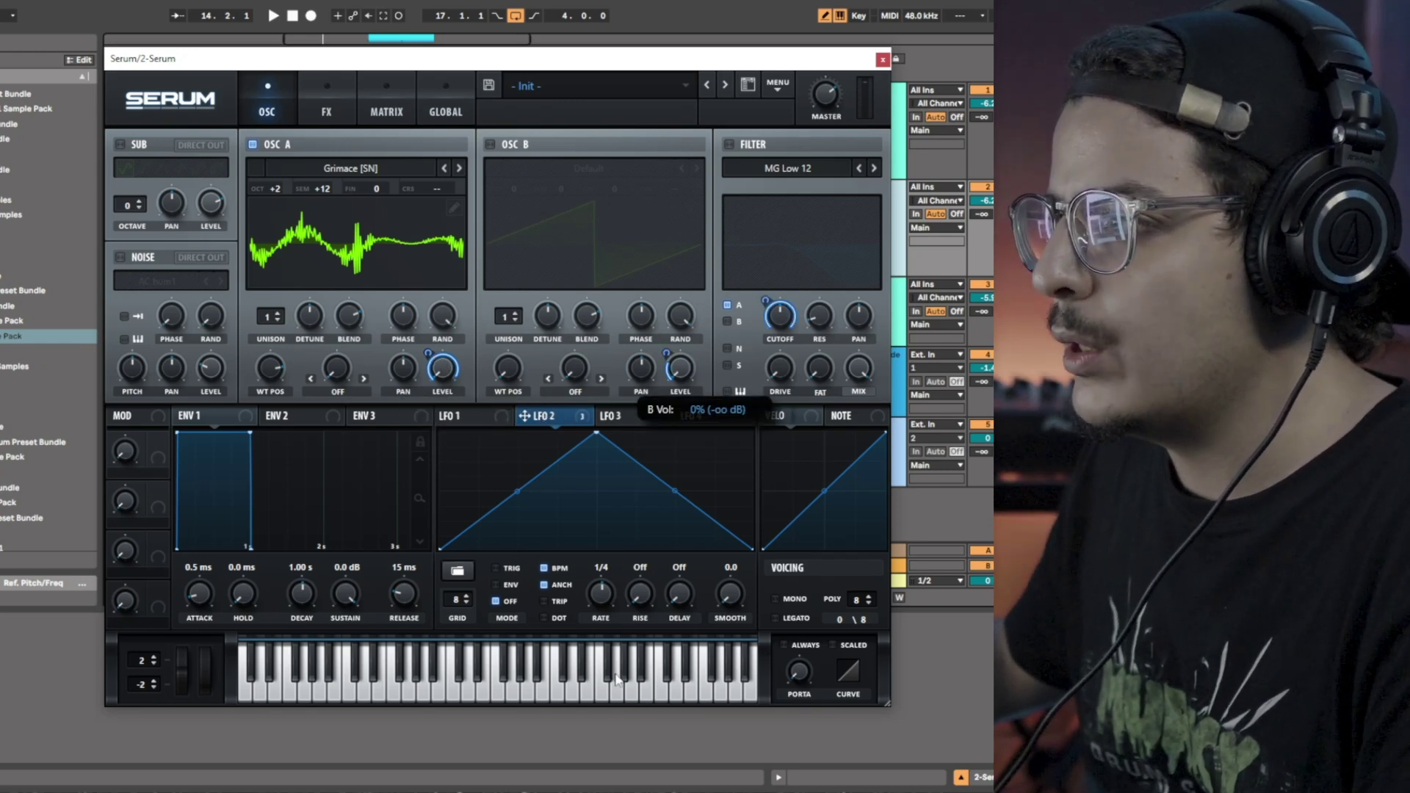
Enable oscillator B with the Analog_BD_Sin wavetable, and enable the sub oscillator with LFO 2 modulating its level
left_click(520, 146)
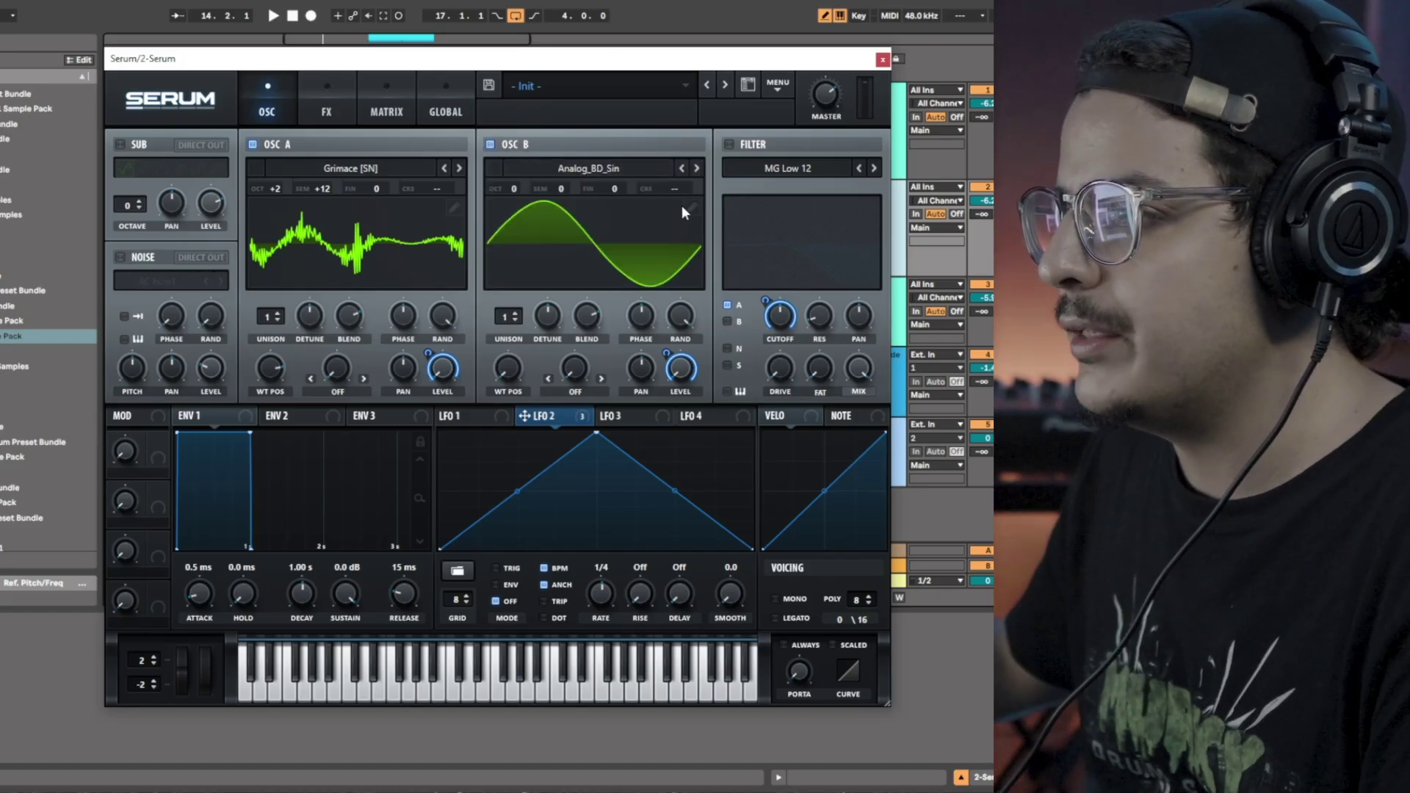
left_click(130, 146)
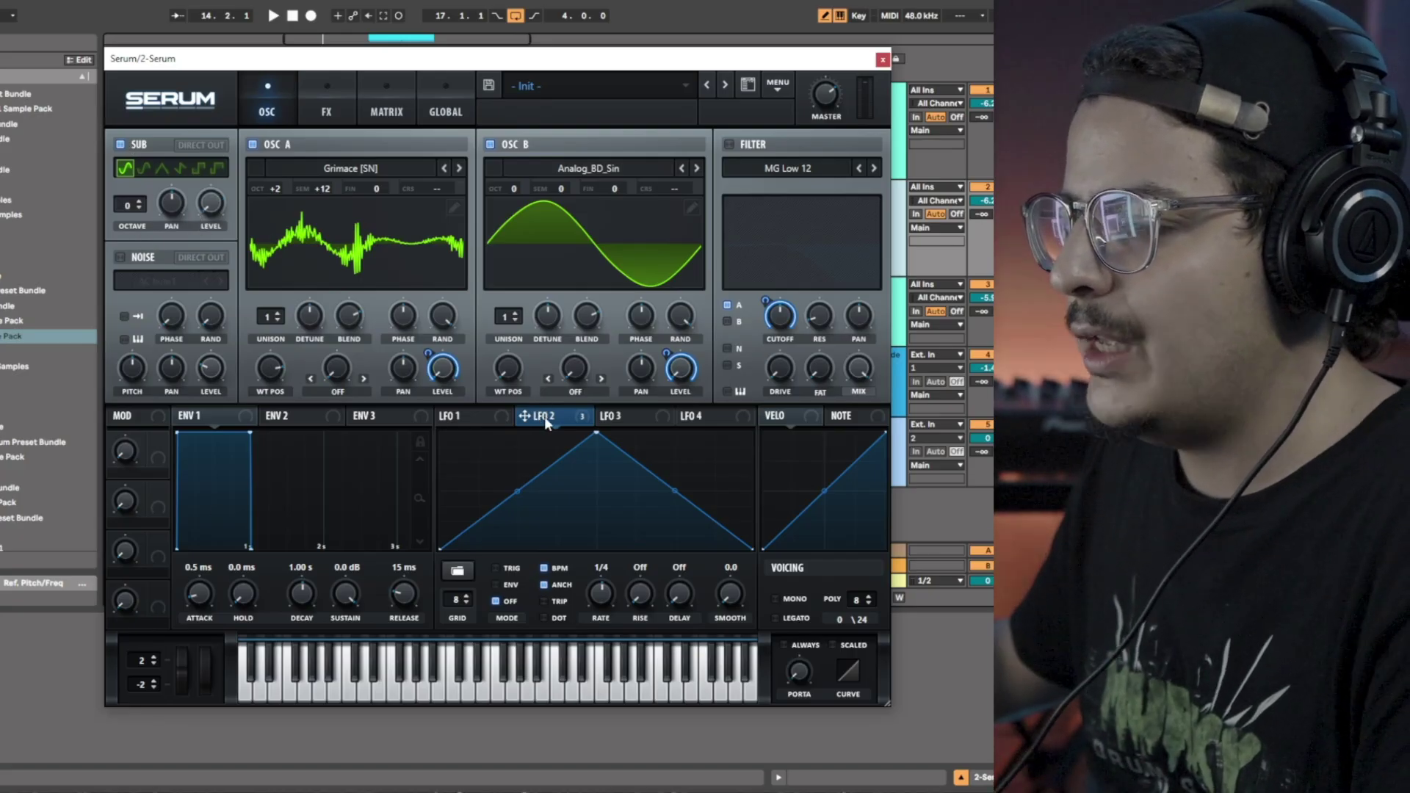
left_click_drag(207, 207, 209, 205)
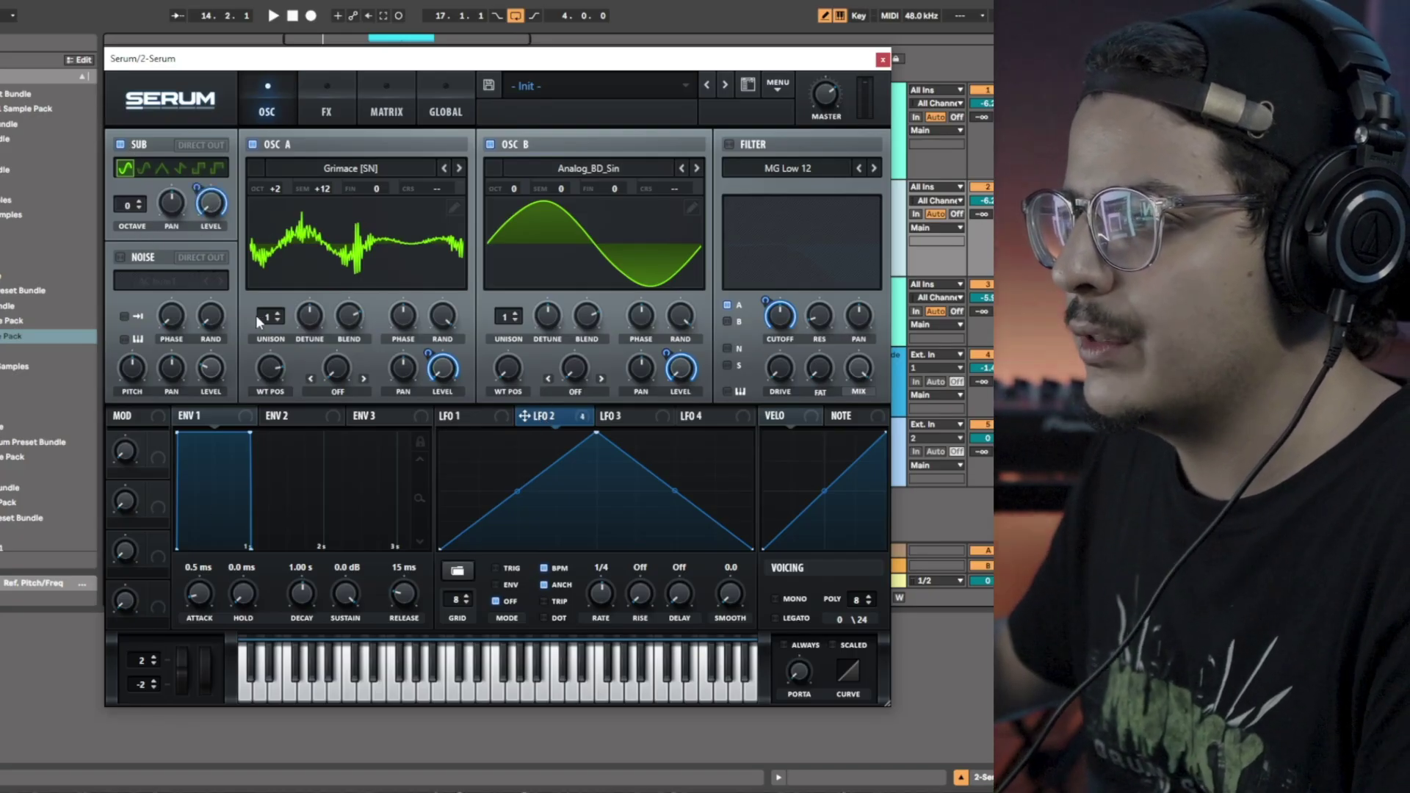
Enable the MG Low 12 filter for oscillators A and B, lower its cutoff and set the drive to 37%
left_click(740, 145)
left_click(740, 145)
left_click(740, 146)
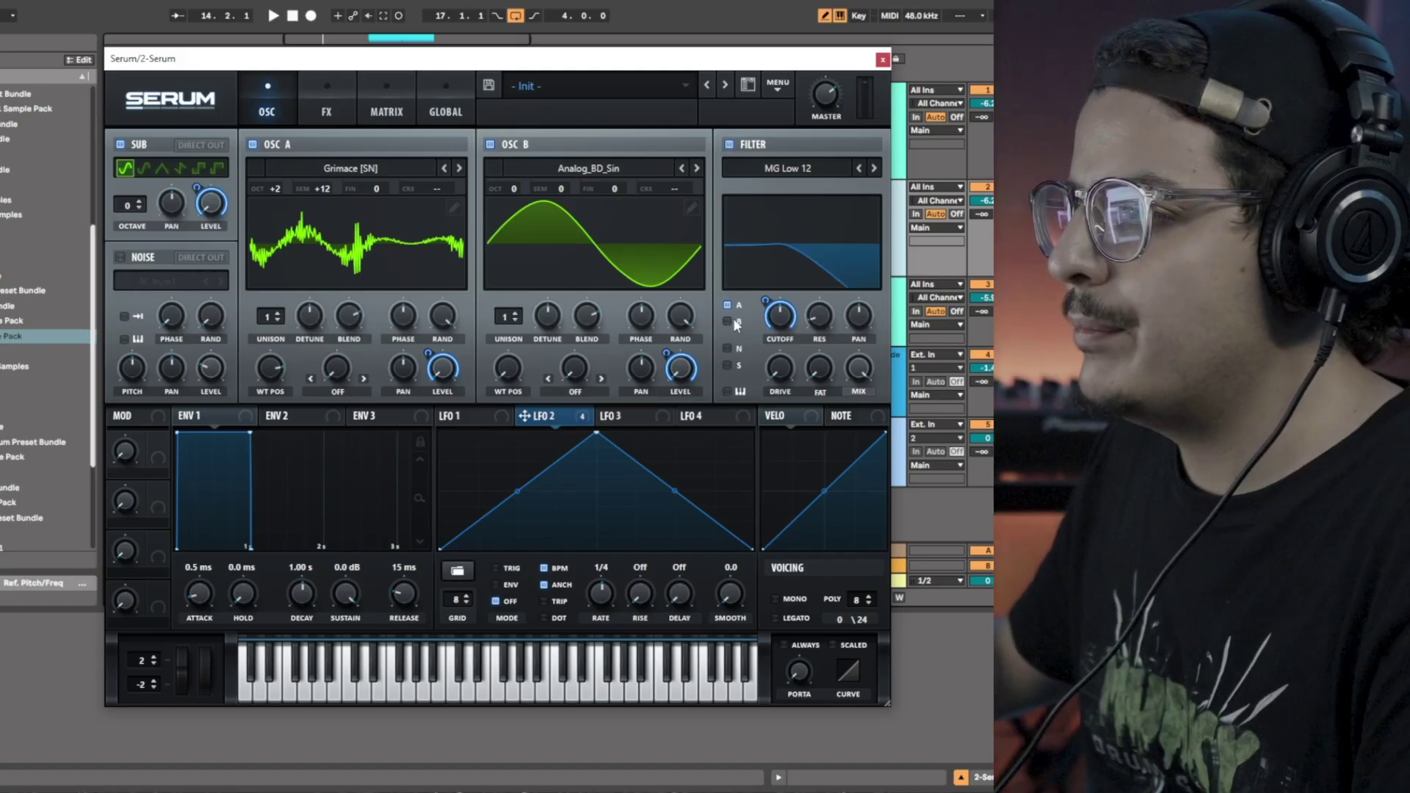
left_click_drag(785, 319, 743, 566)
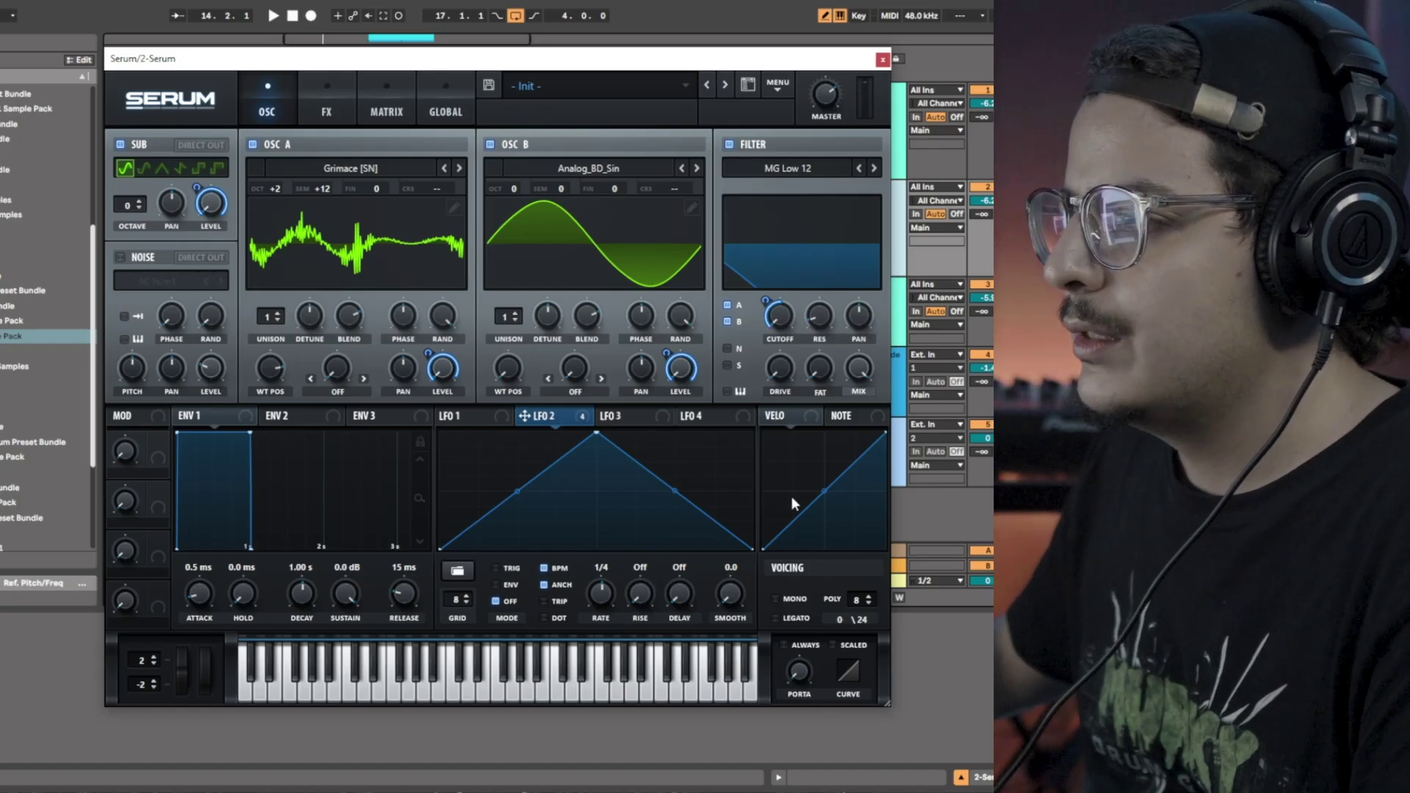
mouse_move(799, 366)
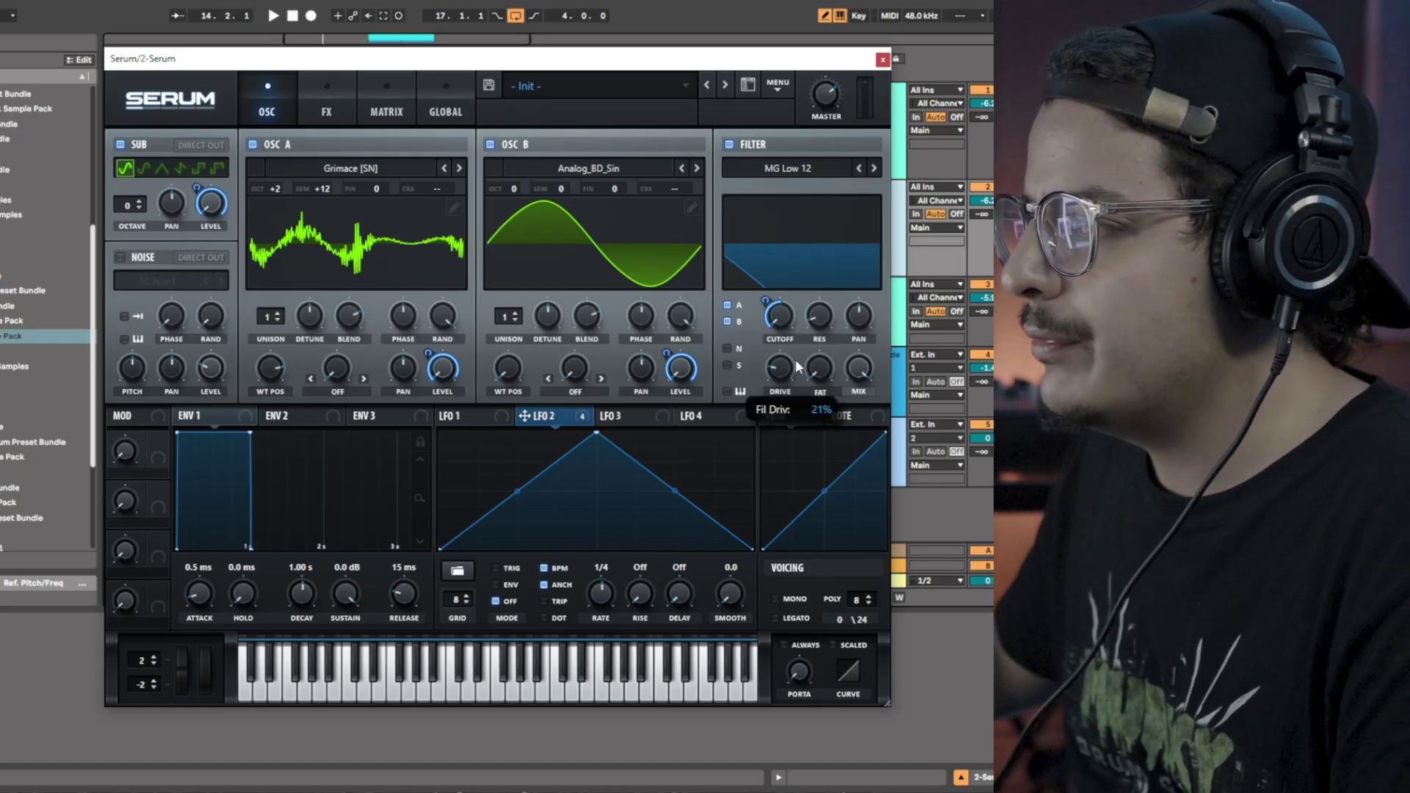
left_click_drag(798, 356, 800, 339)
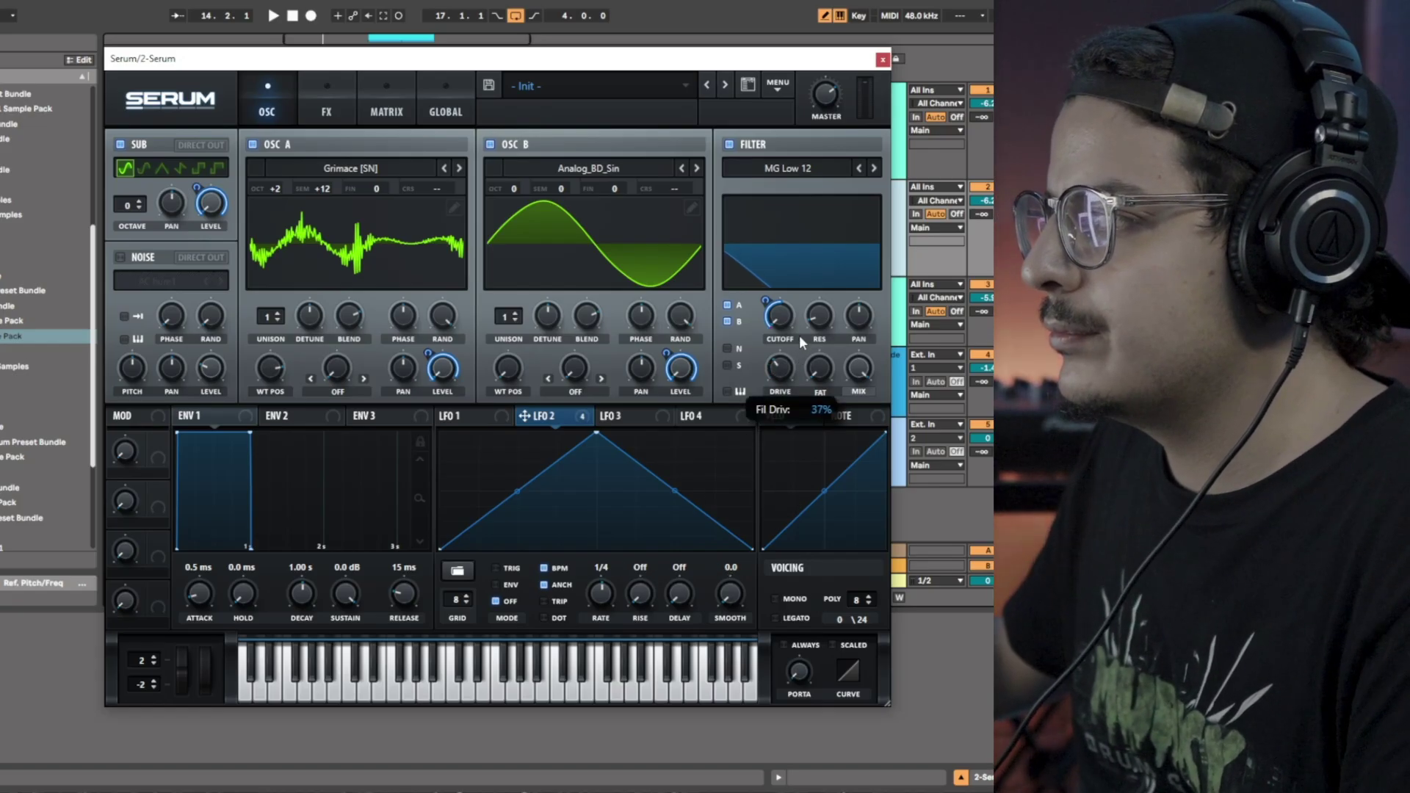
mouse_move(823, 307)
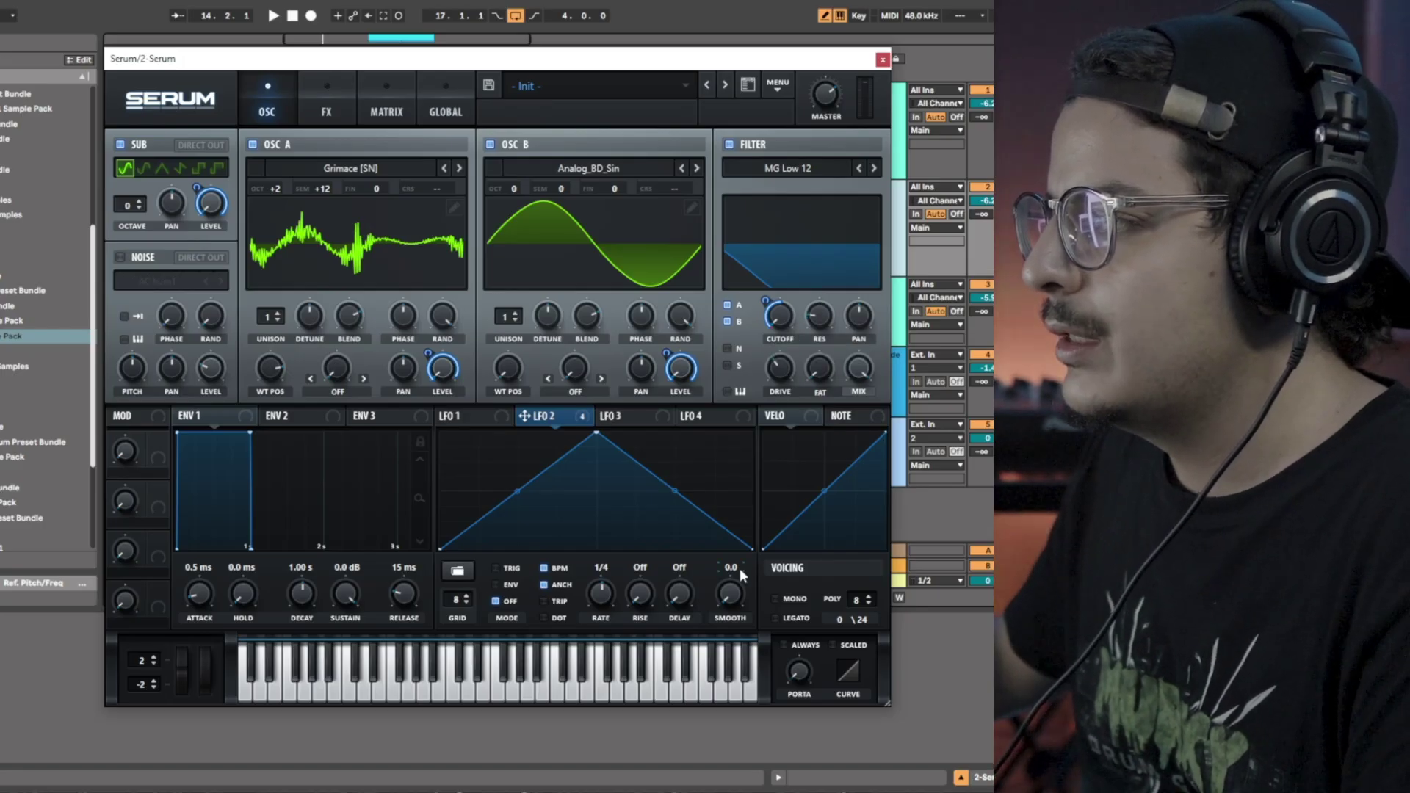
Shape LFO 2 with an early peak and curved decay, running in ENV mode at a 1/2 rate
left_click_drag(596, 432, 481, 336)
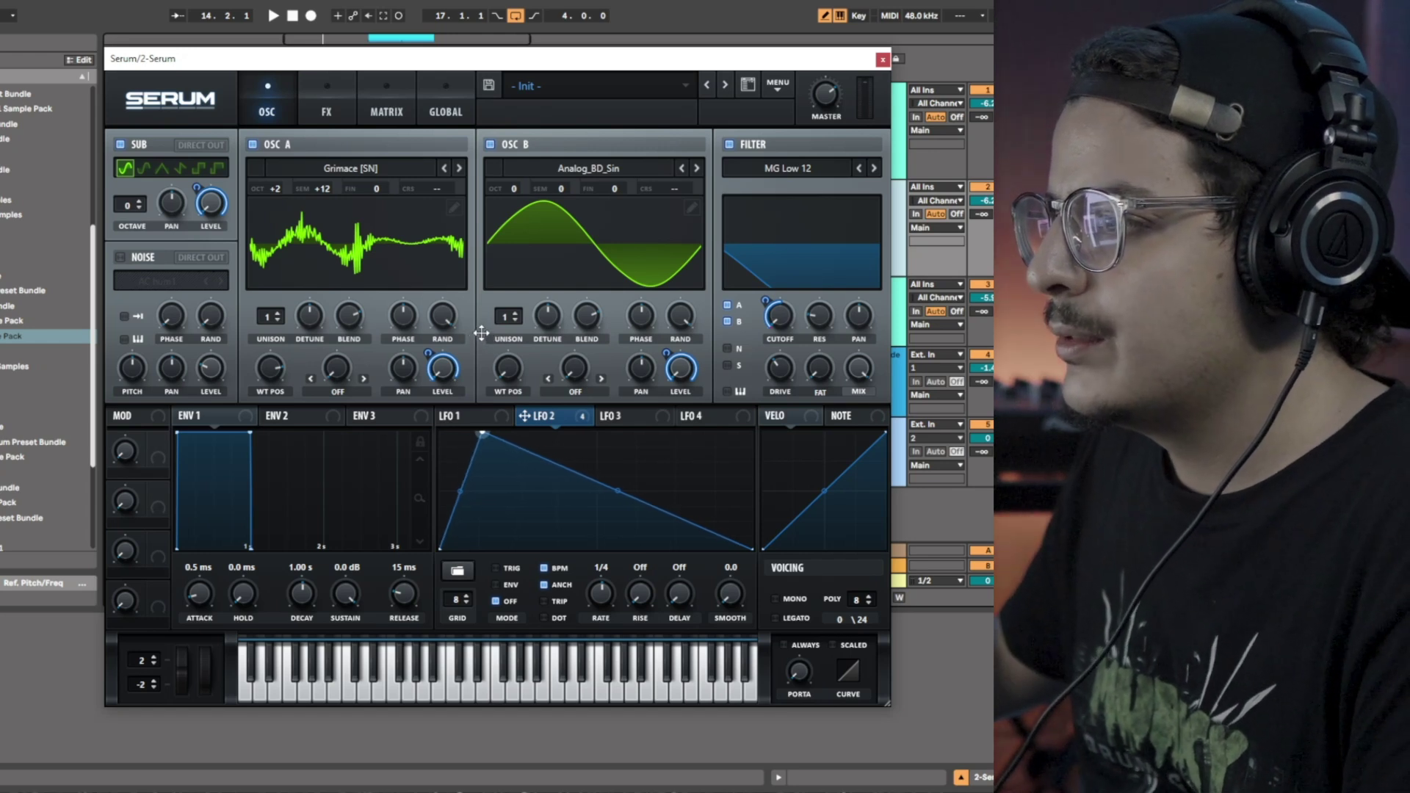
left_click_drag(474, 505, 621, 512)
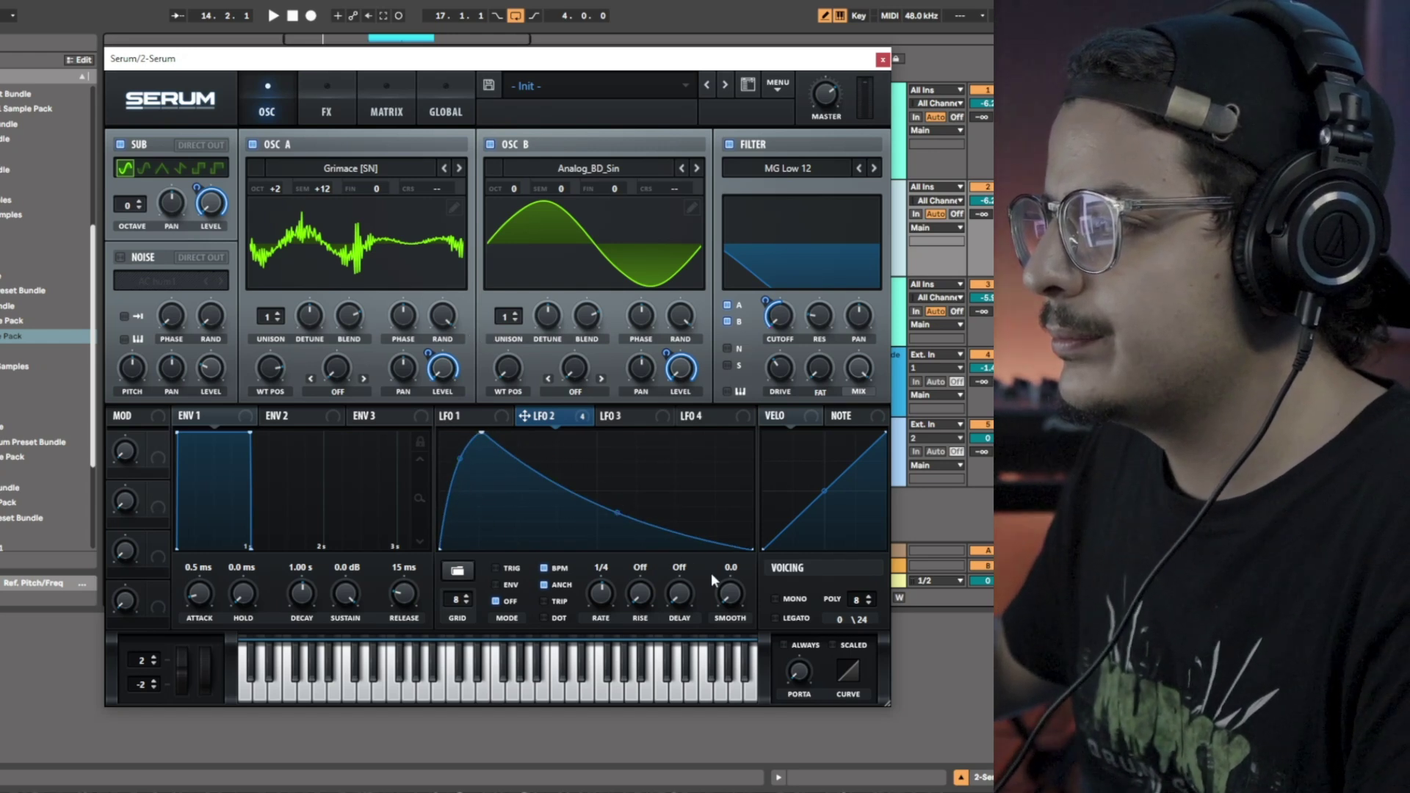
left_click(508, 586)
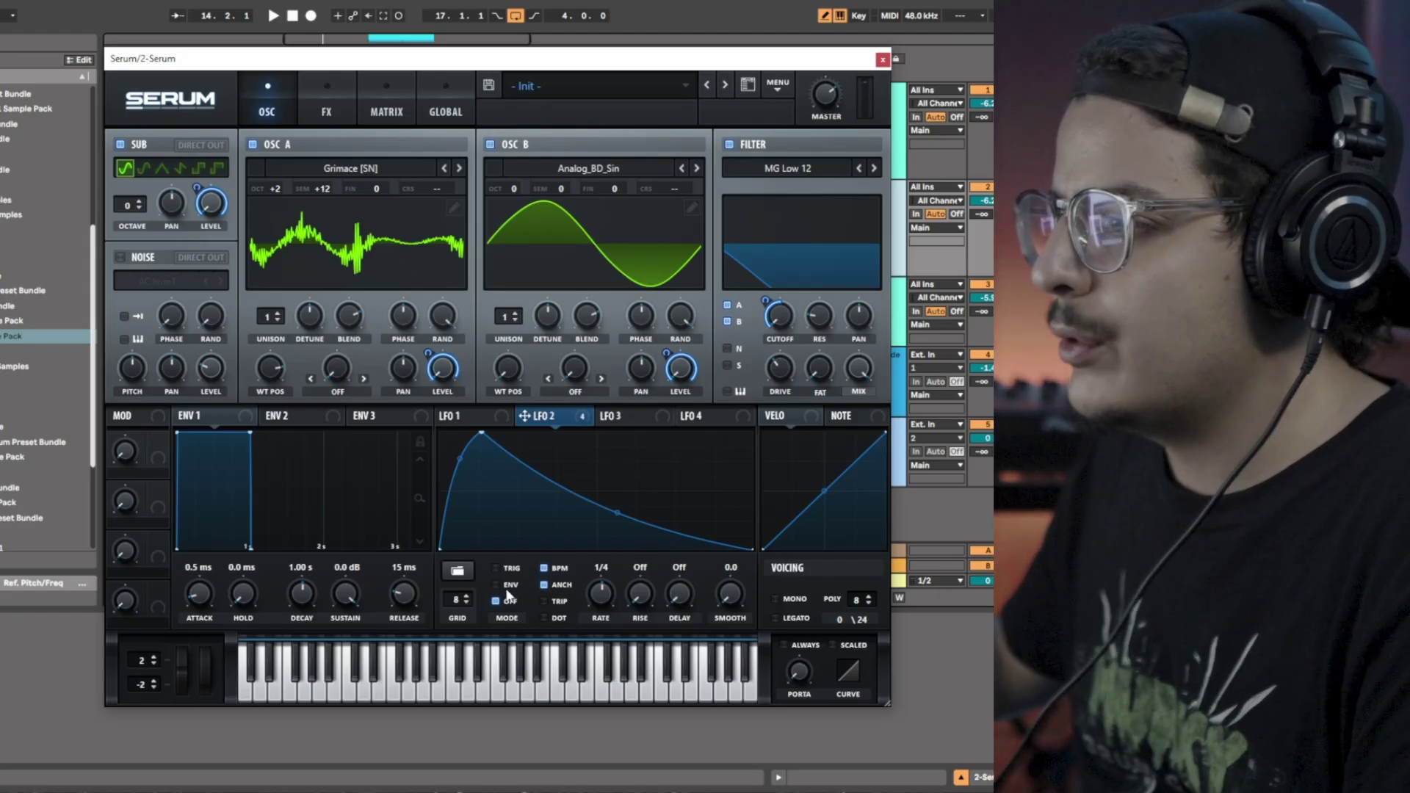
left_click_drag(601, 594, 602, 596)
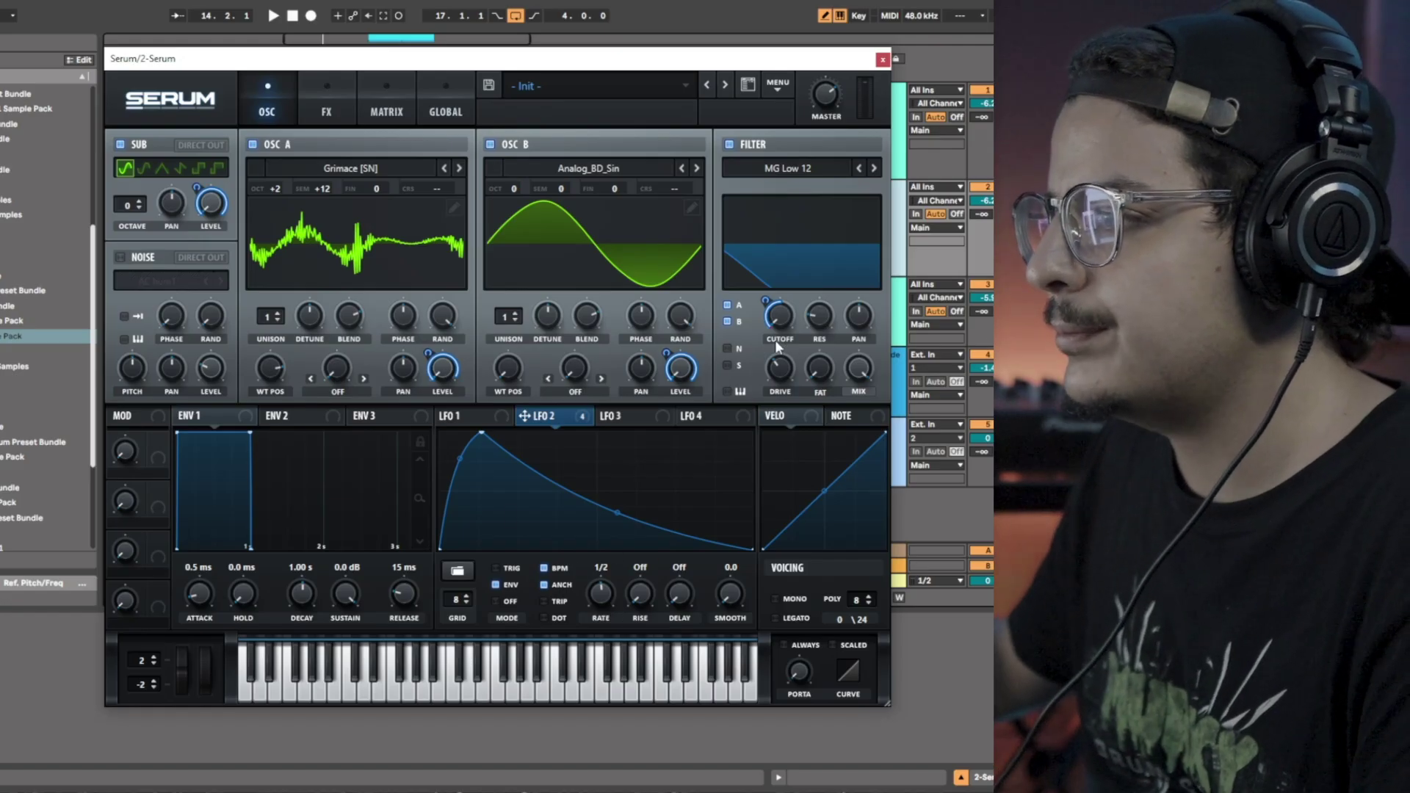
Warp oscillator A with FM (From B) and increase LFO 2's modulation of the filter cutoff
left_click(337, 382)
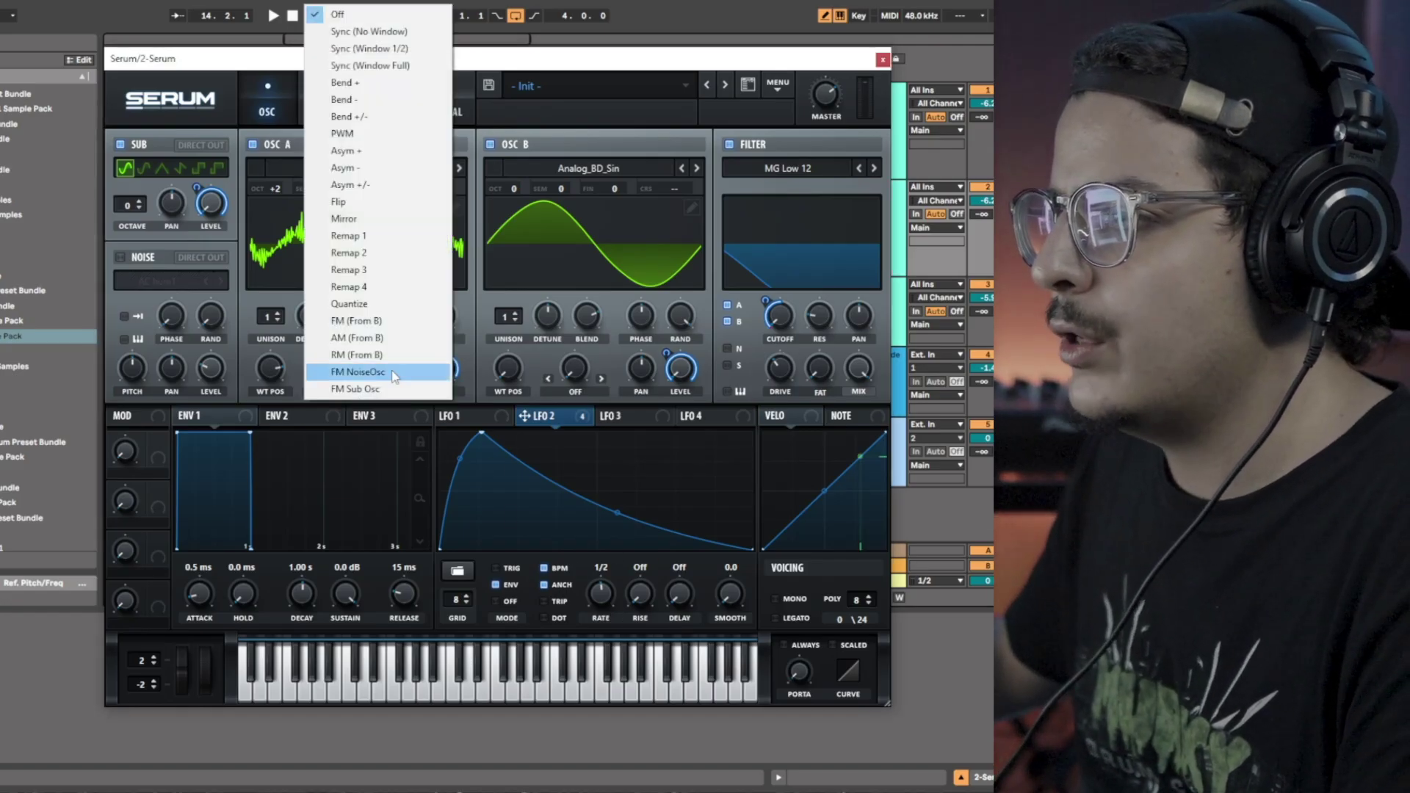
left_click(360, 318)
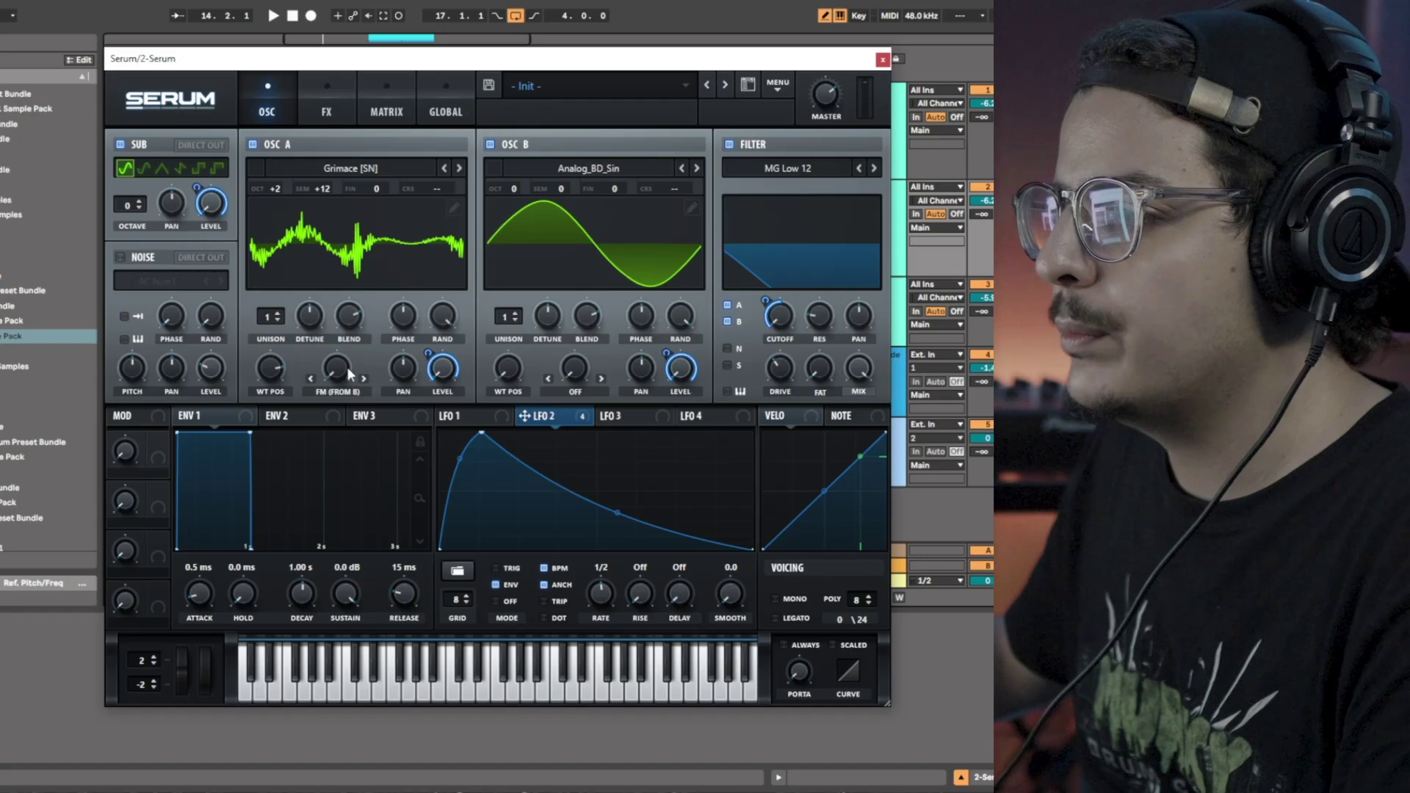
left_click_drag(360, 278, 364, 280)
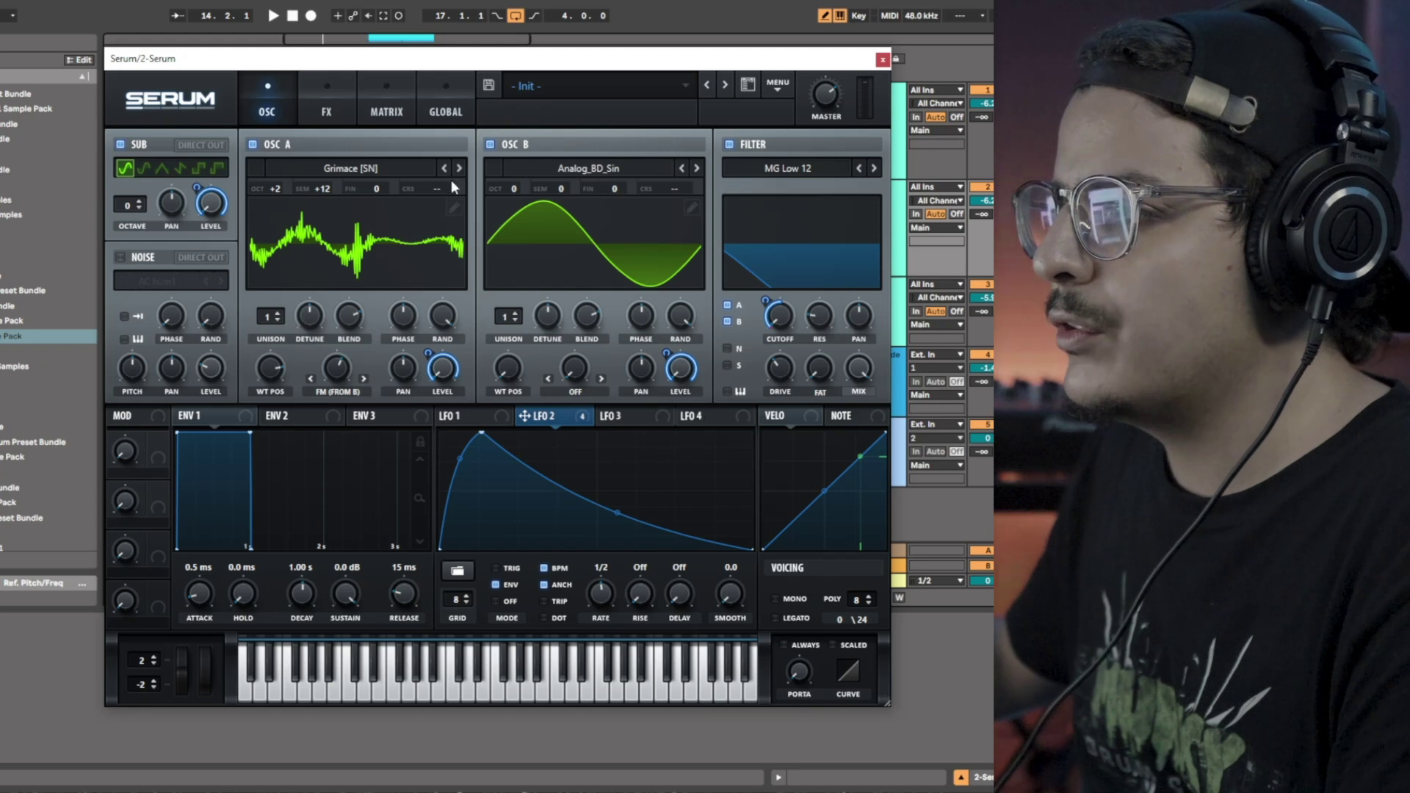
left_click(402, 110)
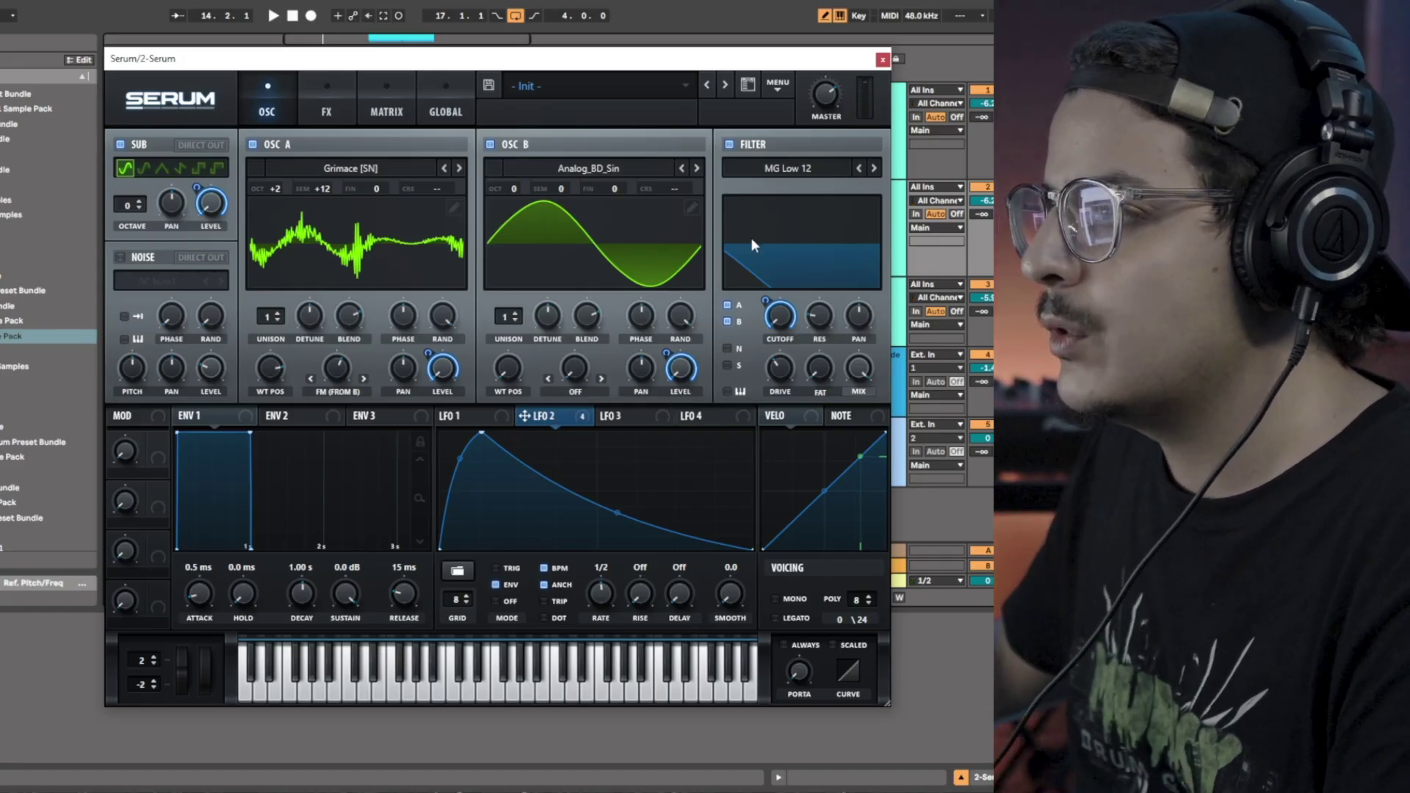
Enable the Hyper/Dimension, Distortion, Compressor and Reverb effects, chained in that order
left_click(311, 87)
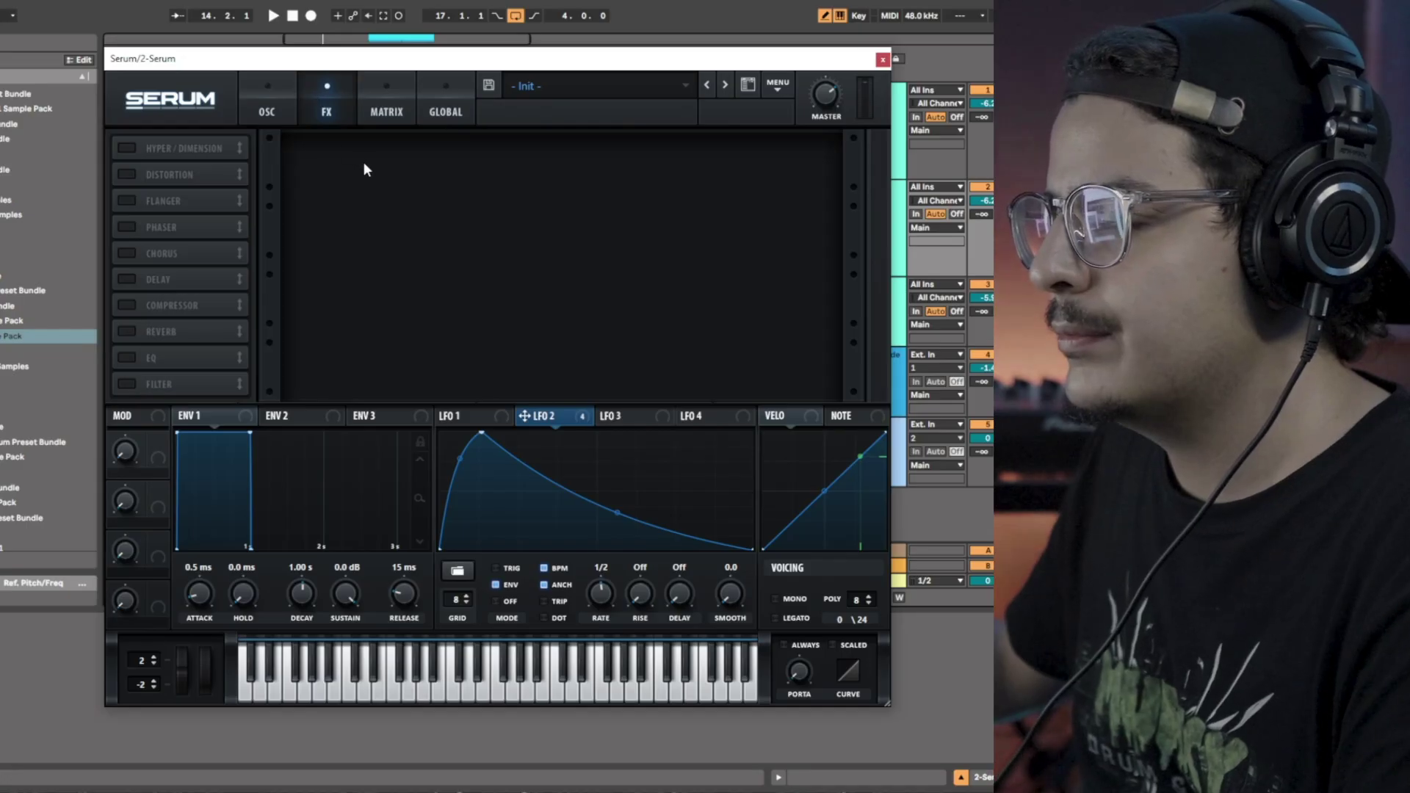
left_click(897, 166)
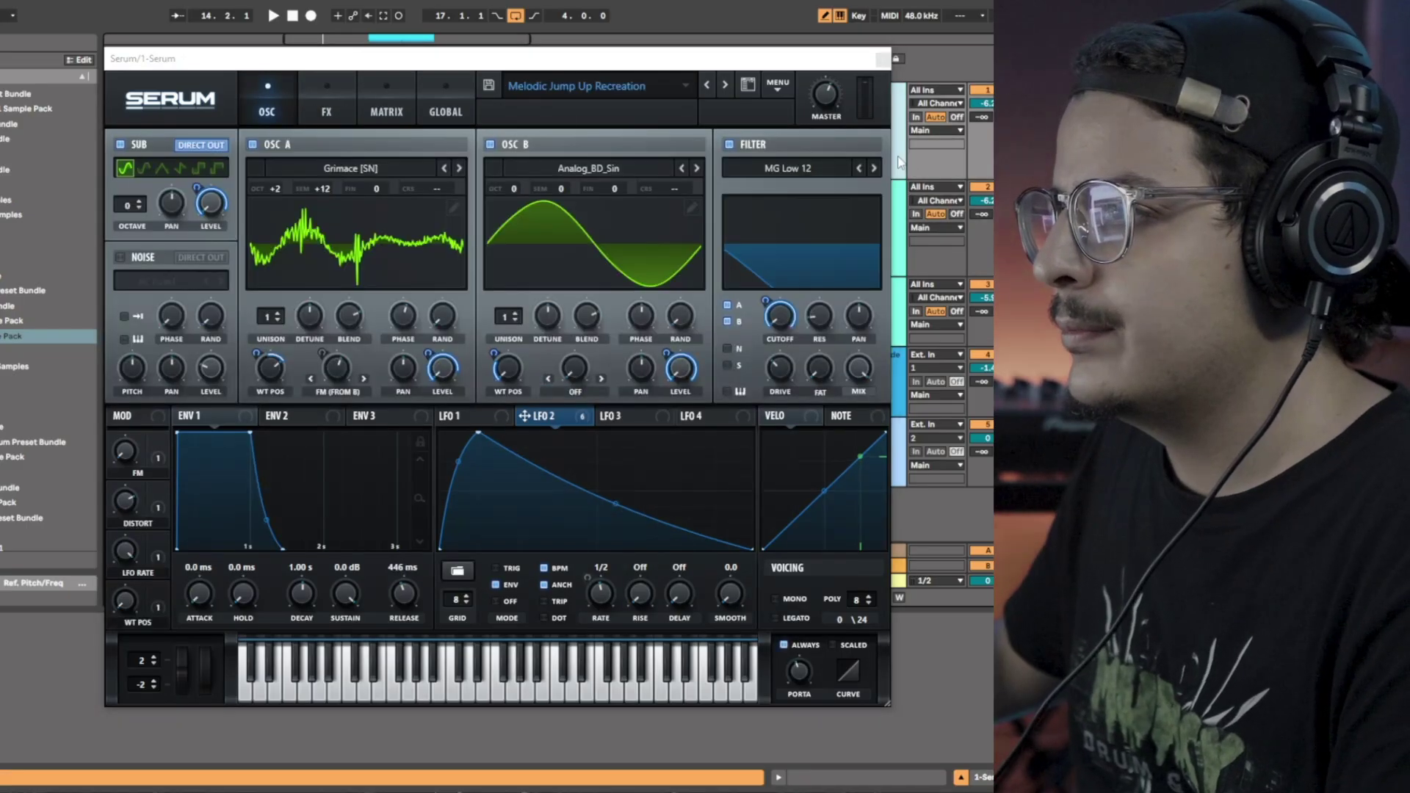
left_click(897, 228)
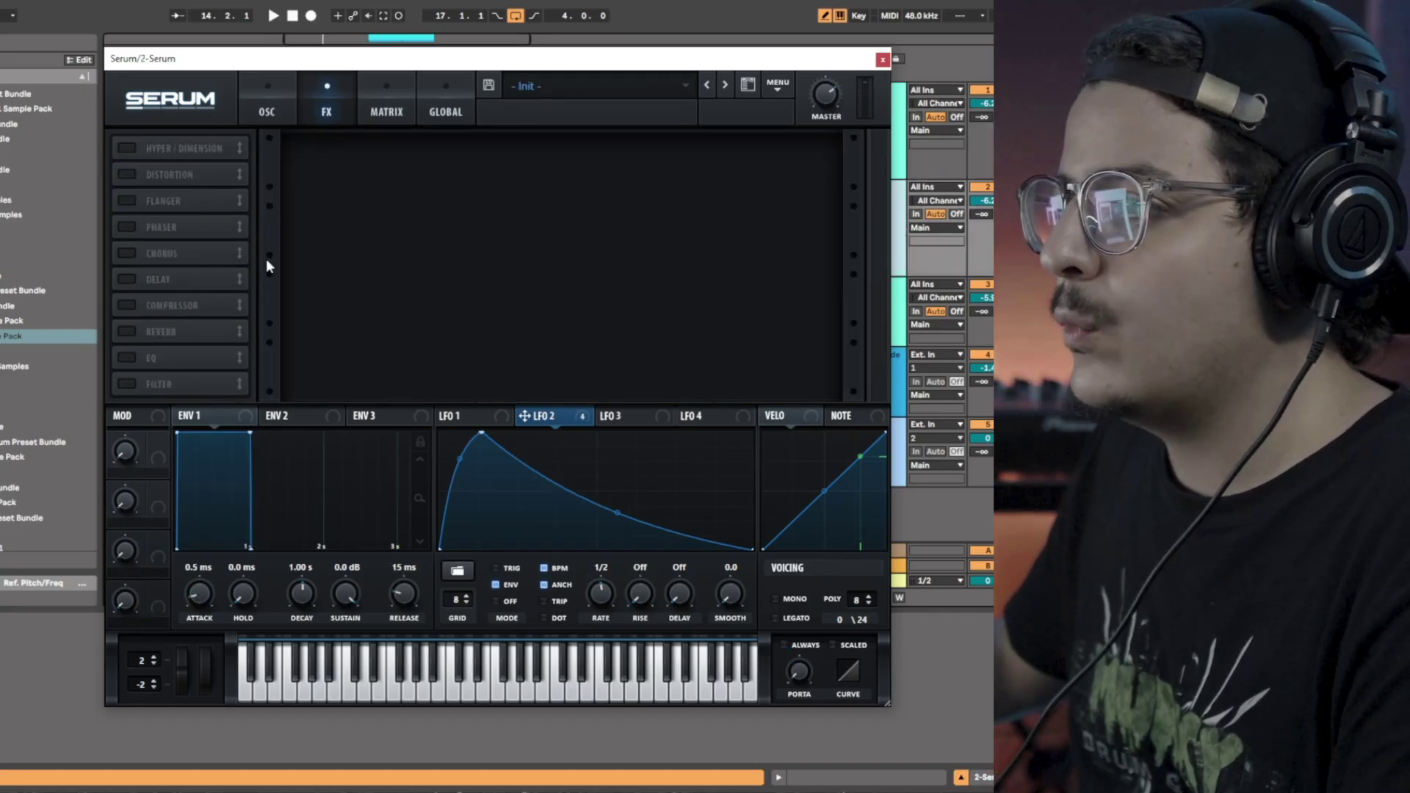
left_click(126, 148)
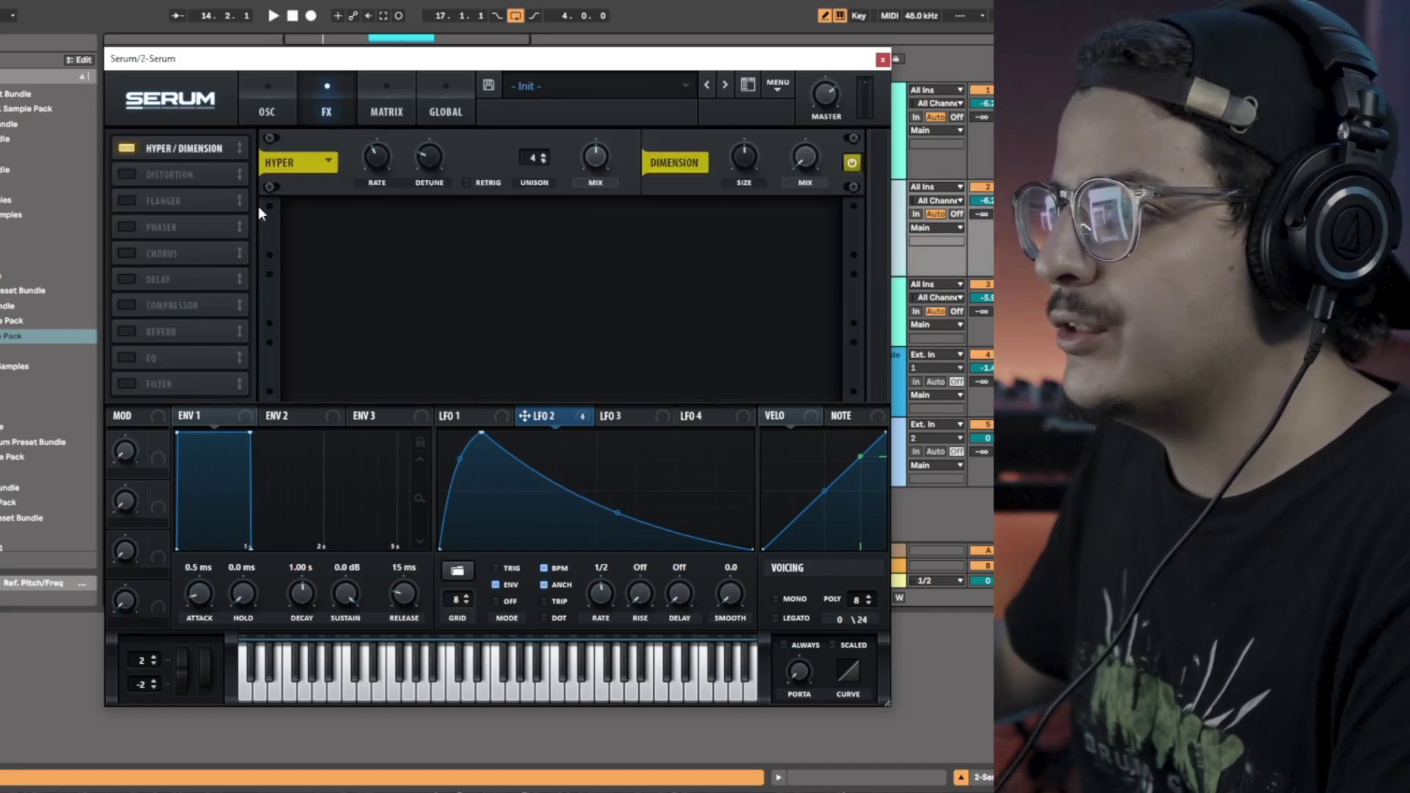
left_click(128, 175)
left_click(193, 305)
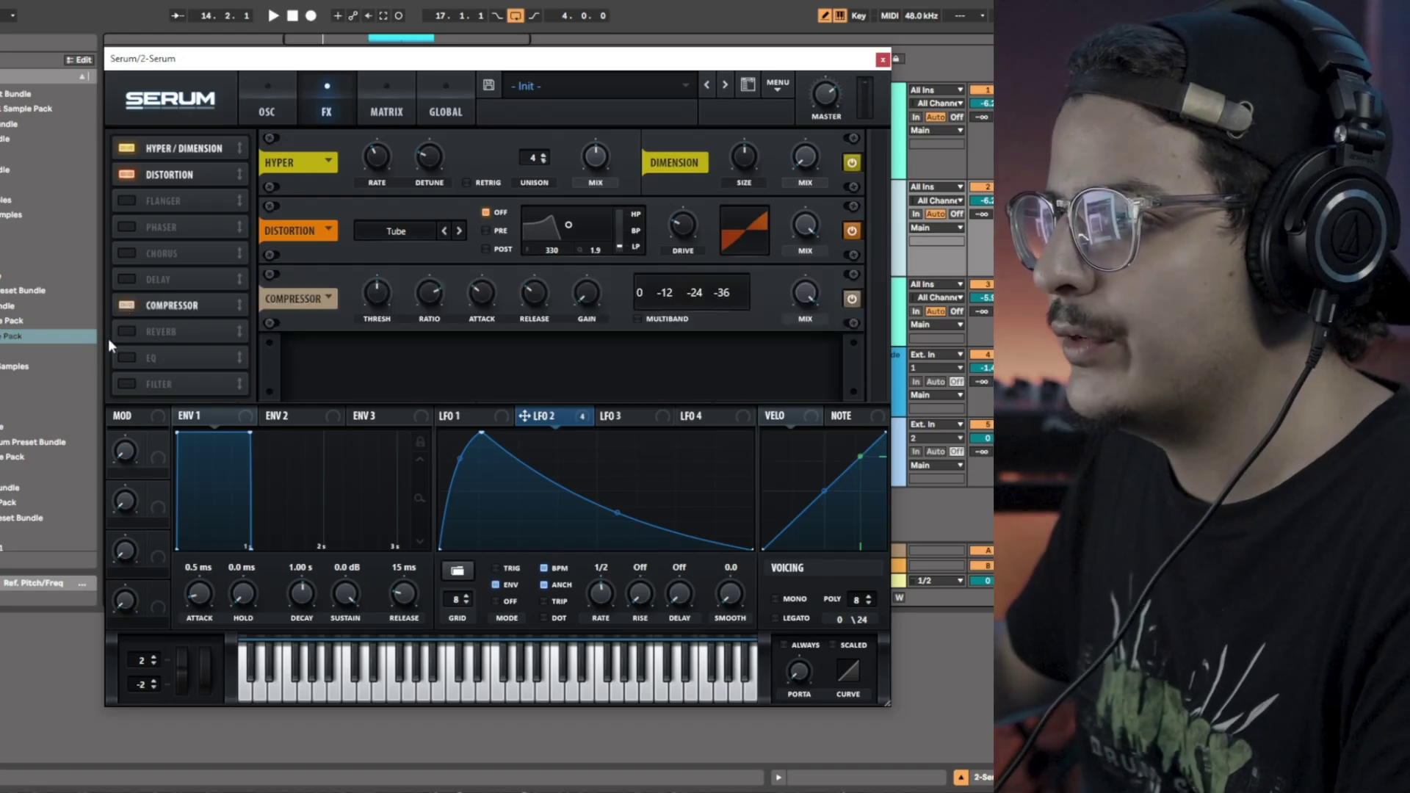
left_click(178, 334)
left_click_drag(188, 305, 201, 202)
left_click_drag(202, 329, 205, 214)
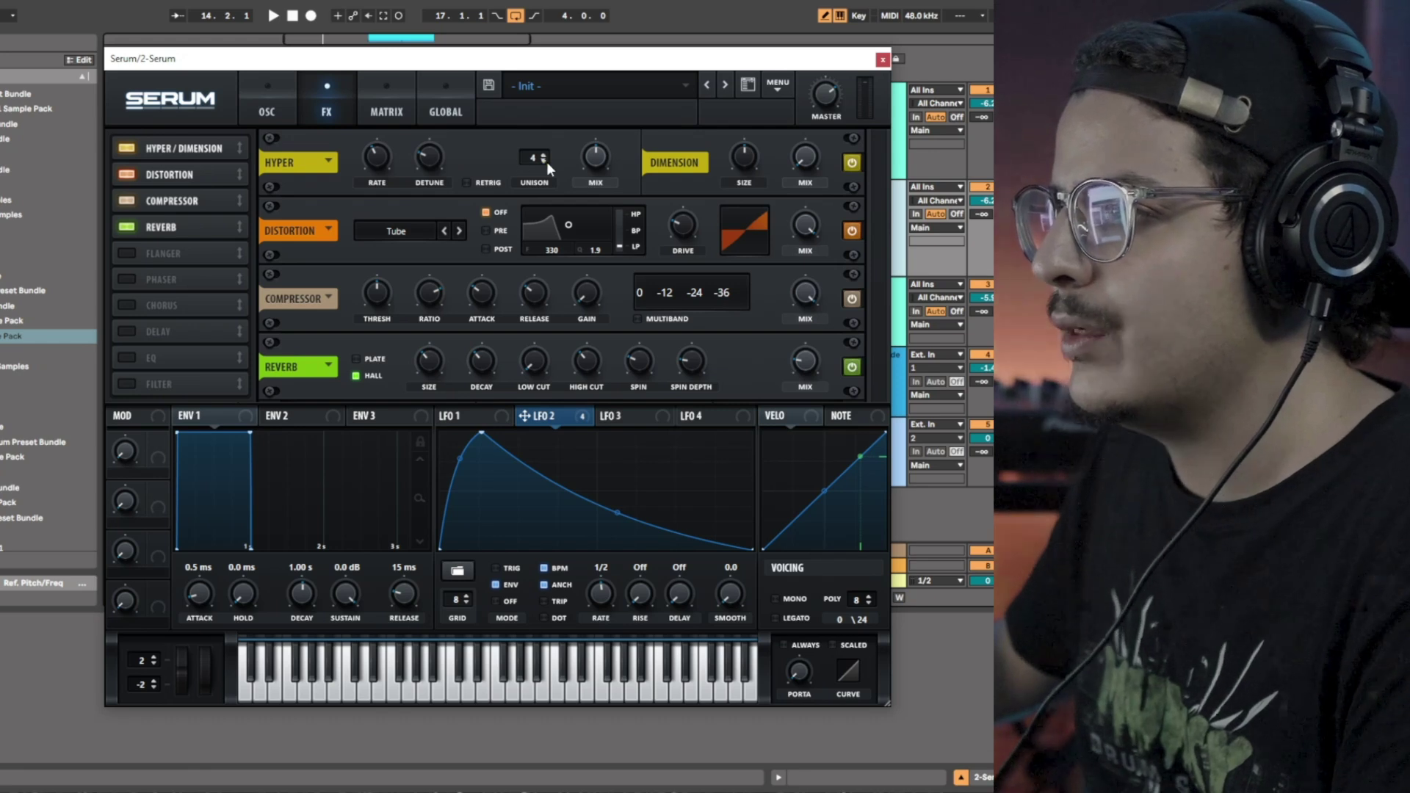
Set the Hyper unison to 2 voices and switch the distortion type to Sine Shaper
left_click_drag(582, 161, 611, 170)
left_click_drag(616, 85, 593, 144)
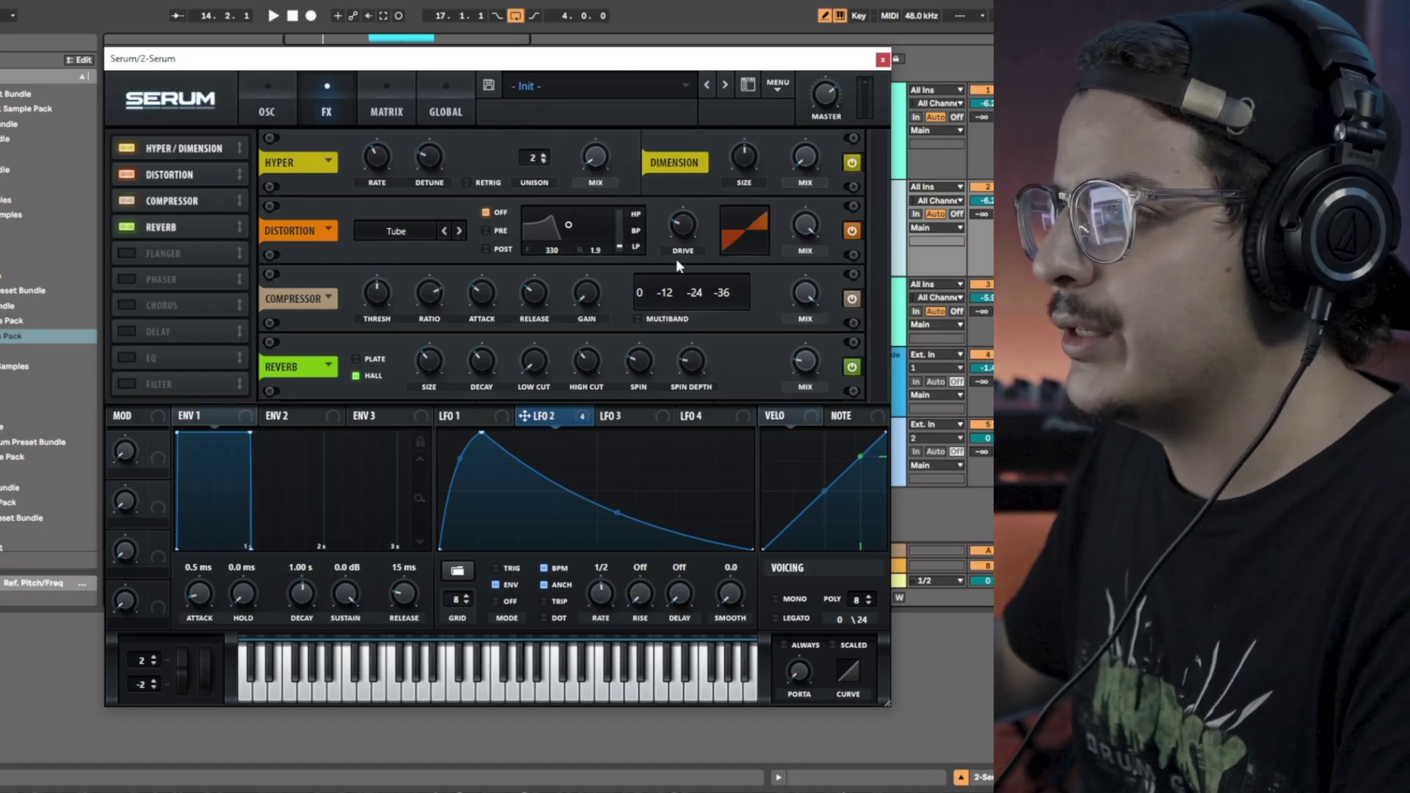
left_click(389, 234)
left_click(451, 474)
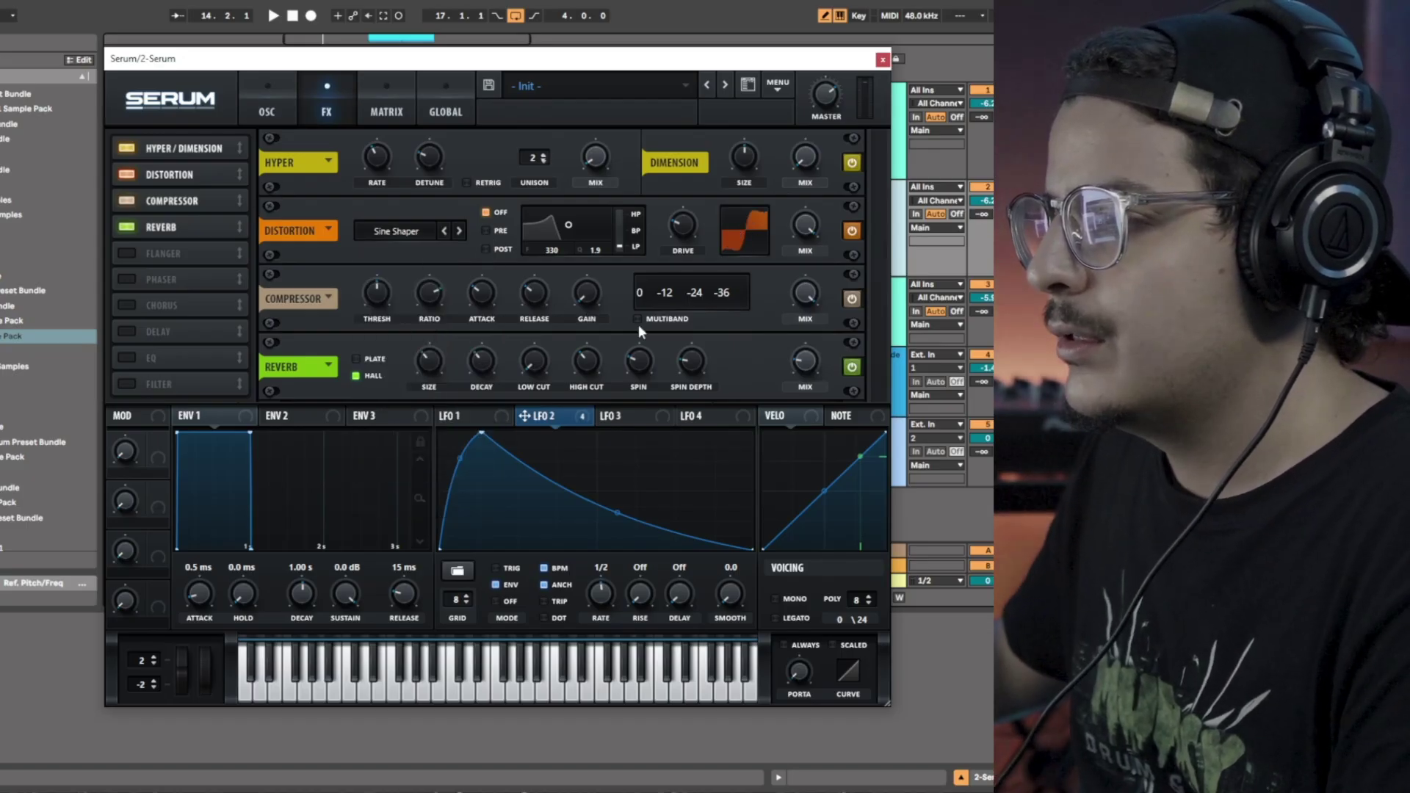
Compare the Tube distortion type with Sine Shaper, leaving Sine Shaper selected
left_click(426, 235)
left_click(391, 251)
left_click(426, 232)
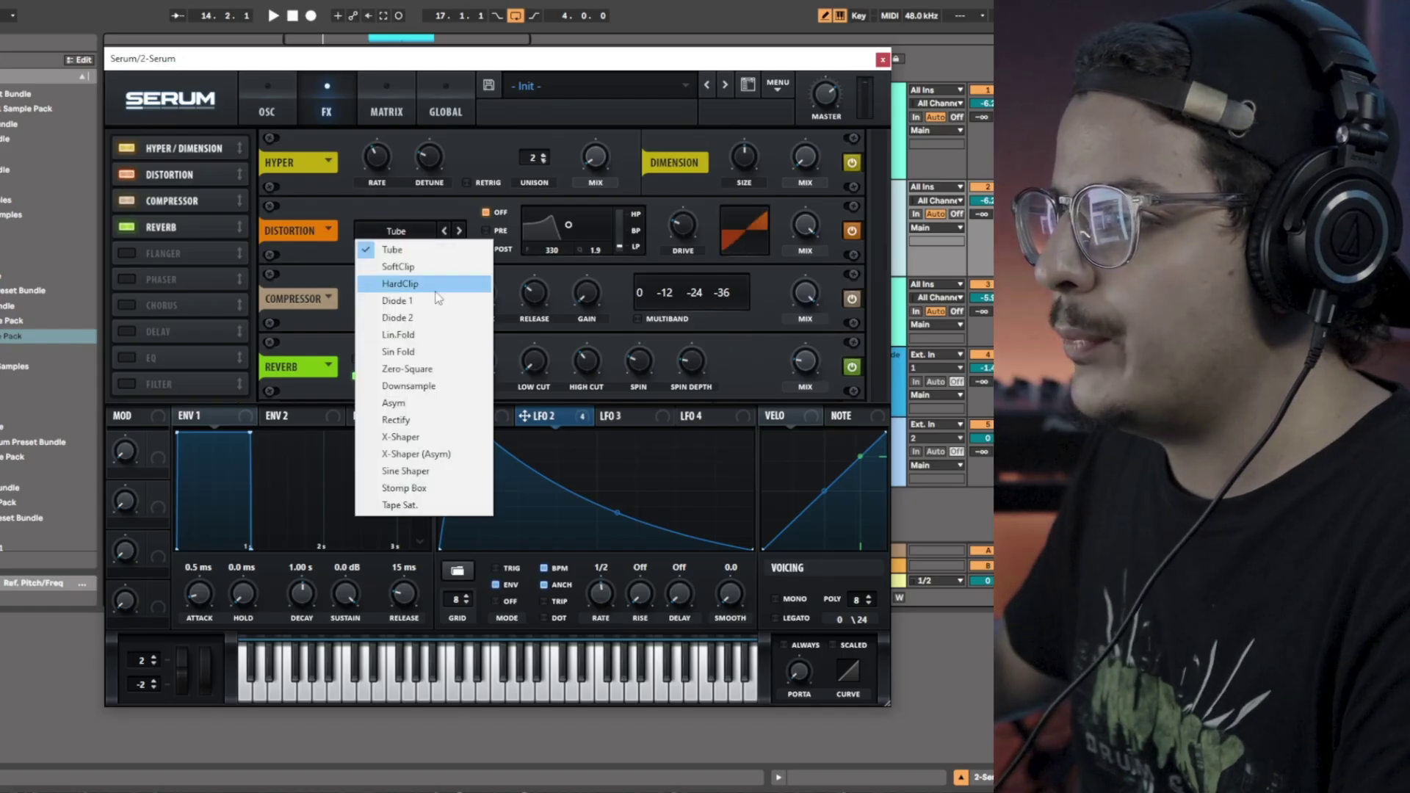
left_click(437, 474)
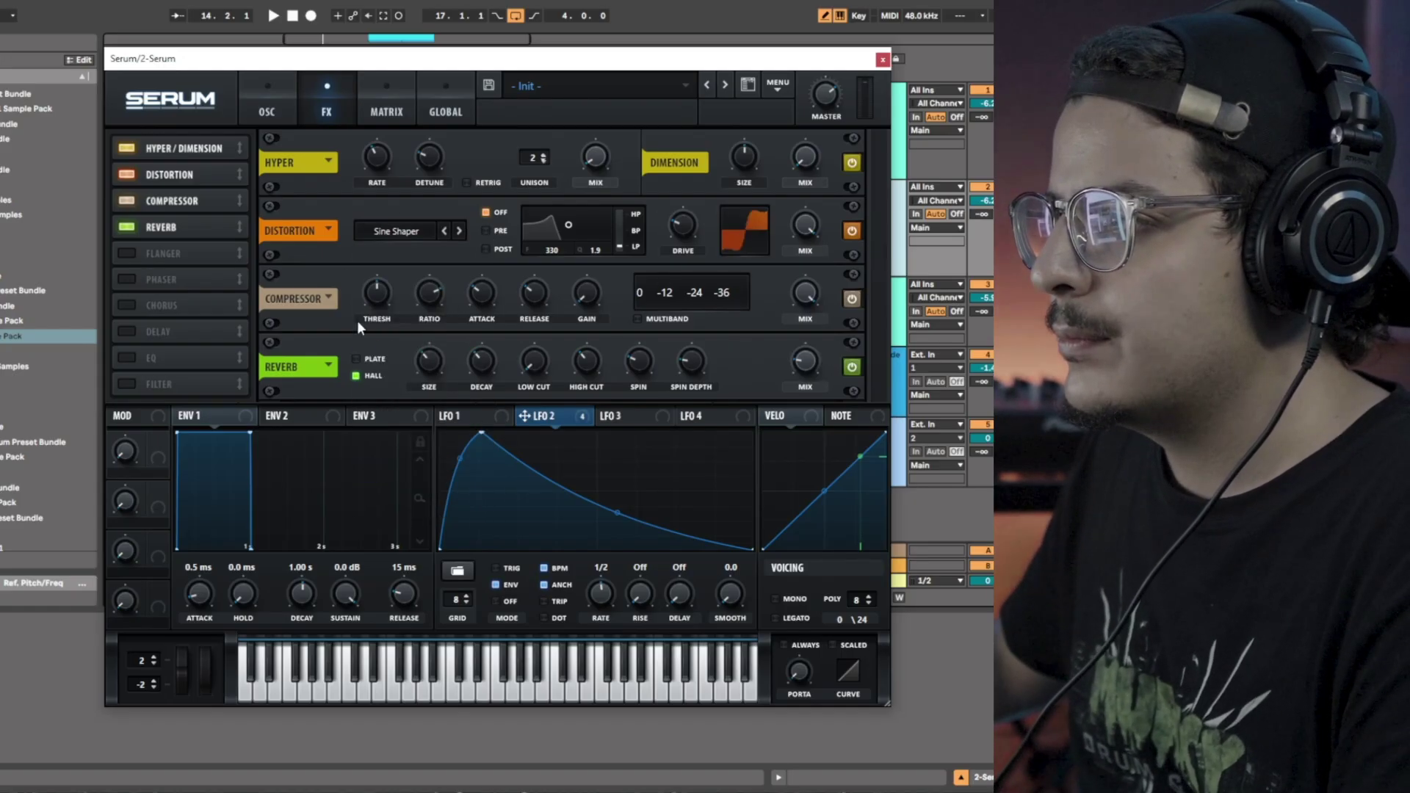
Raise the compressor's gain and reduce its mix slightly
left_click_drag(586, 297, 602, 264)
left_click_drag(805, 294, 809, 316)
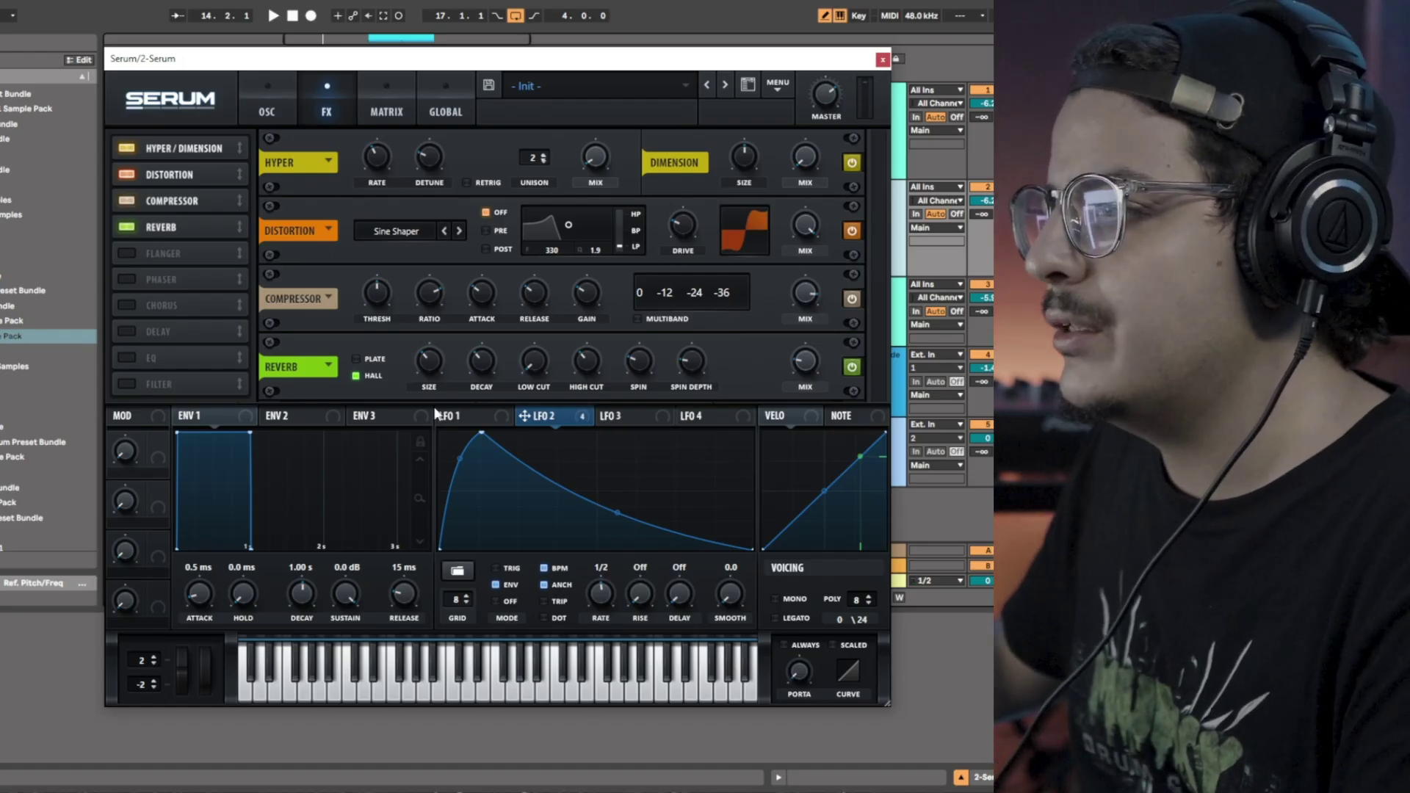
Turn down the random phase of oscillators A and B and review the LFO 2 routings in the modulation matrix
left_click(286, 115)
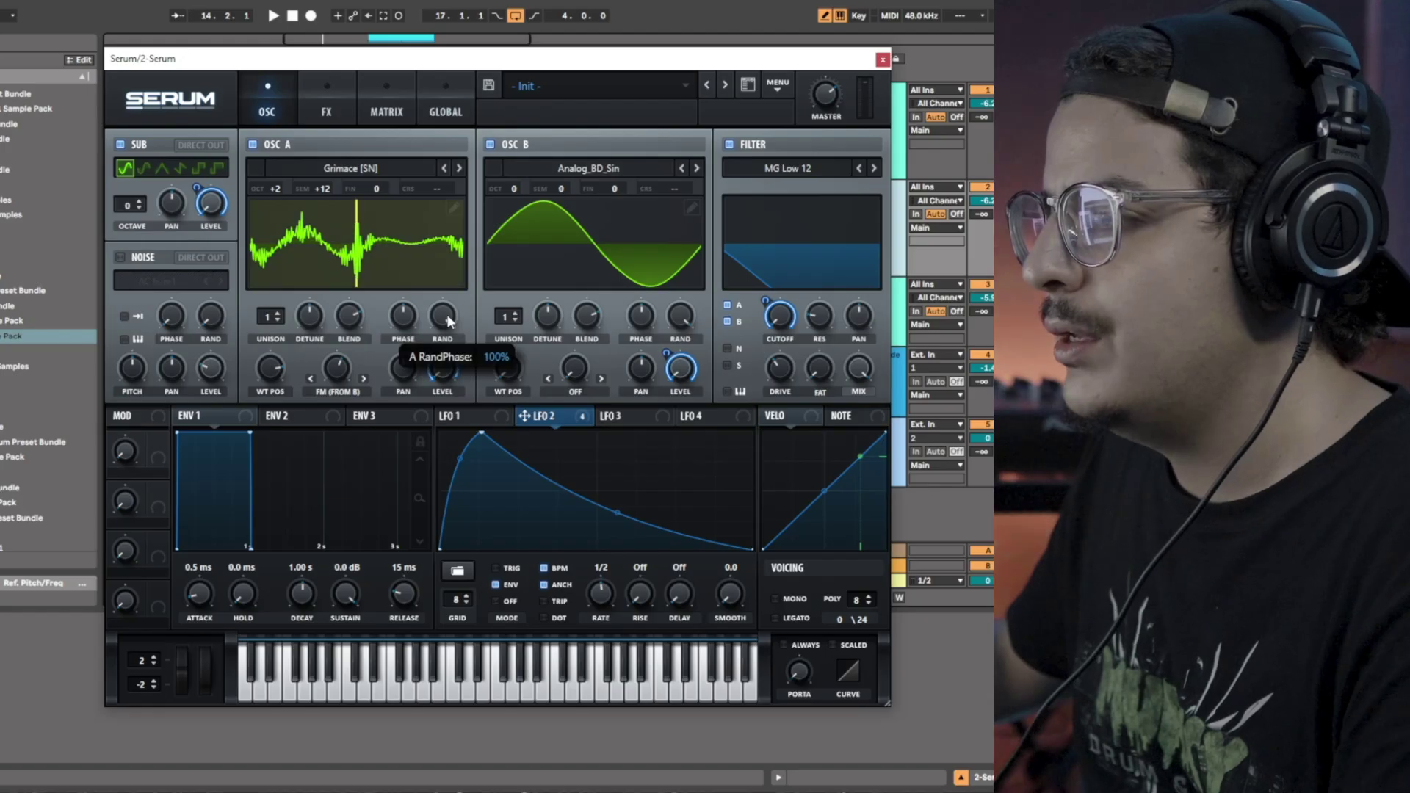
left_click_drag(445, 316, 426, 433)
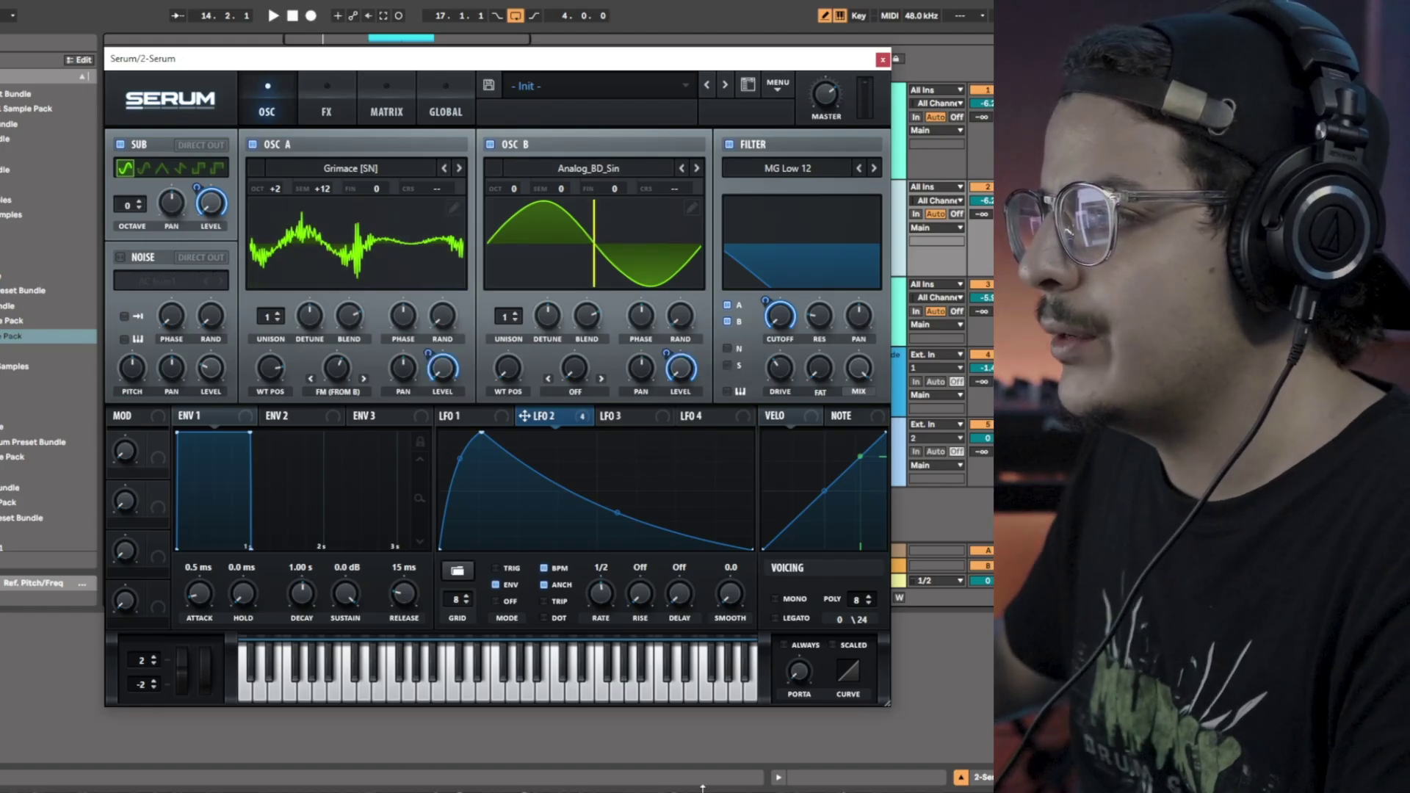
left_click(374, 117)
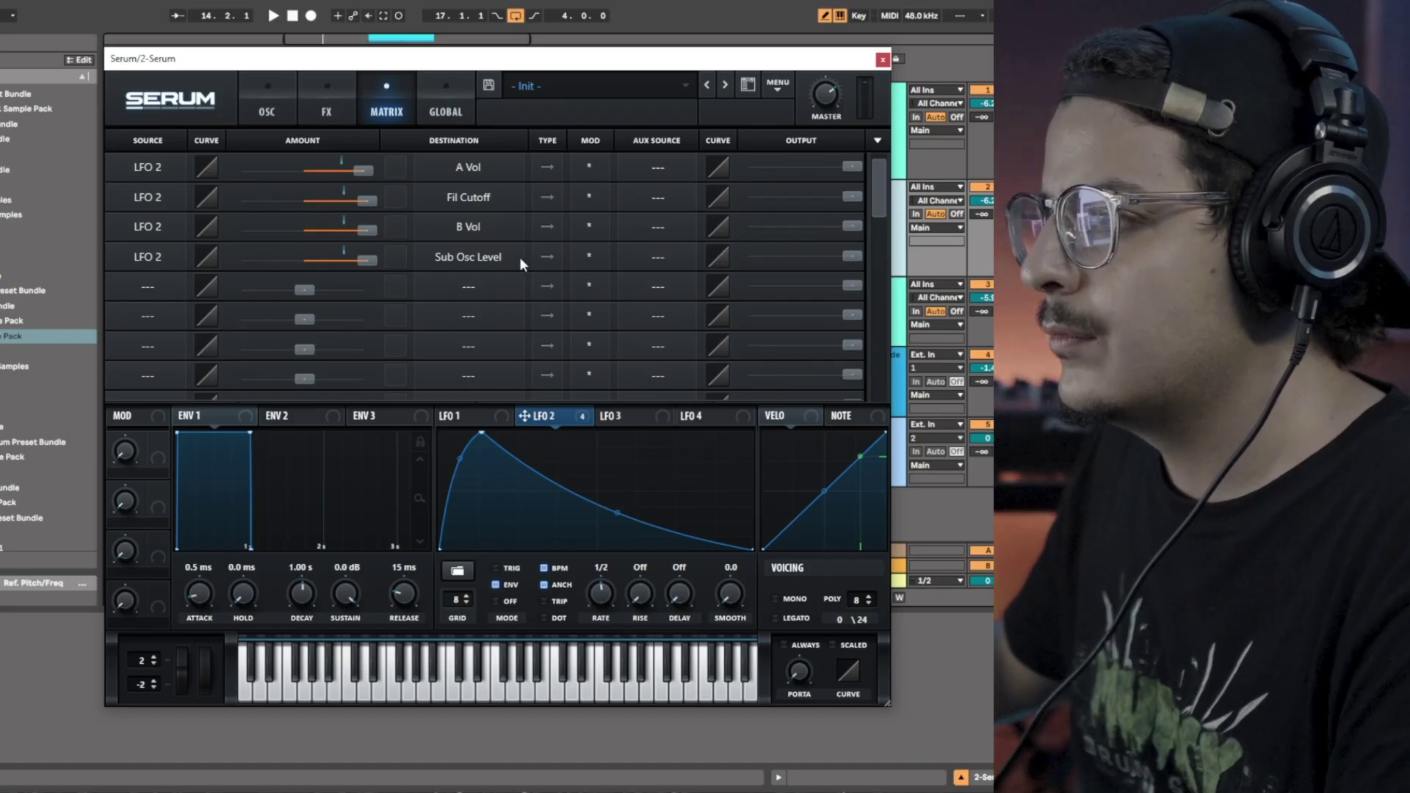
left_click(327, 102)
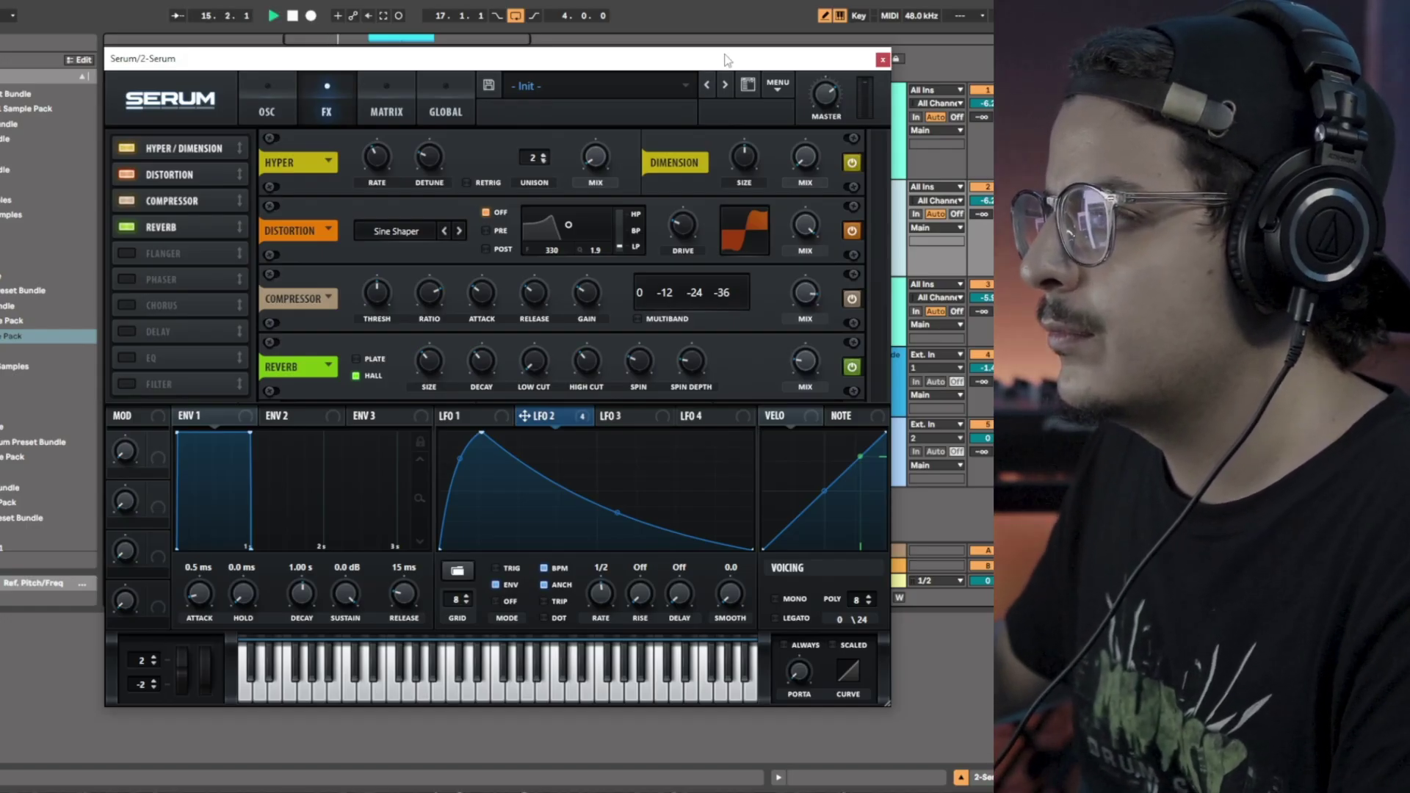
key("space")
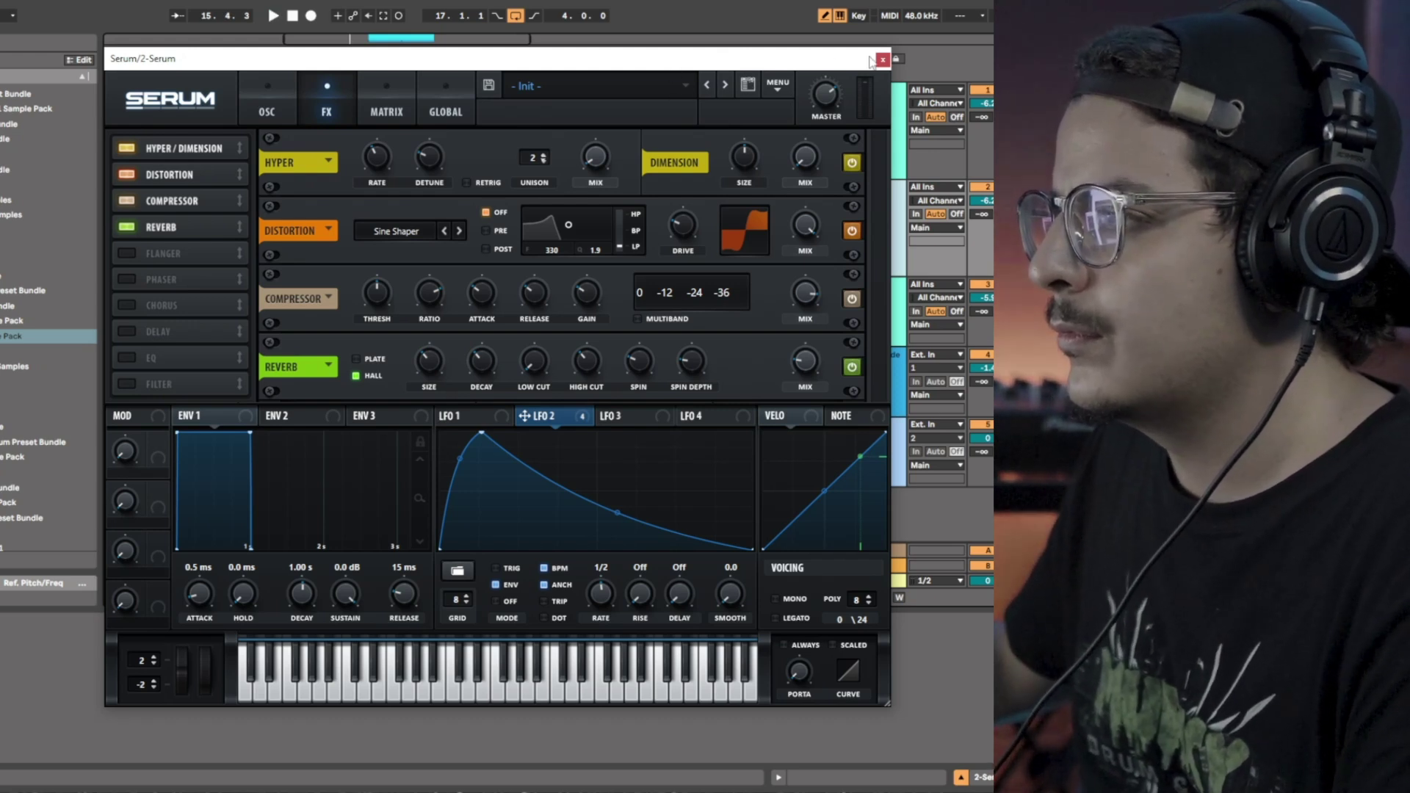
Examine the notes of the MIDI clip on the 2 Serum track and return to that track's synth
left_click(882, 59)
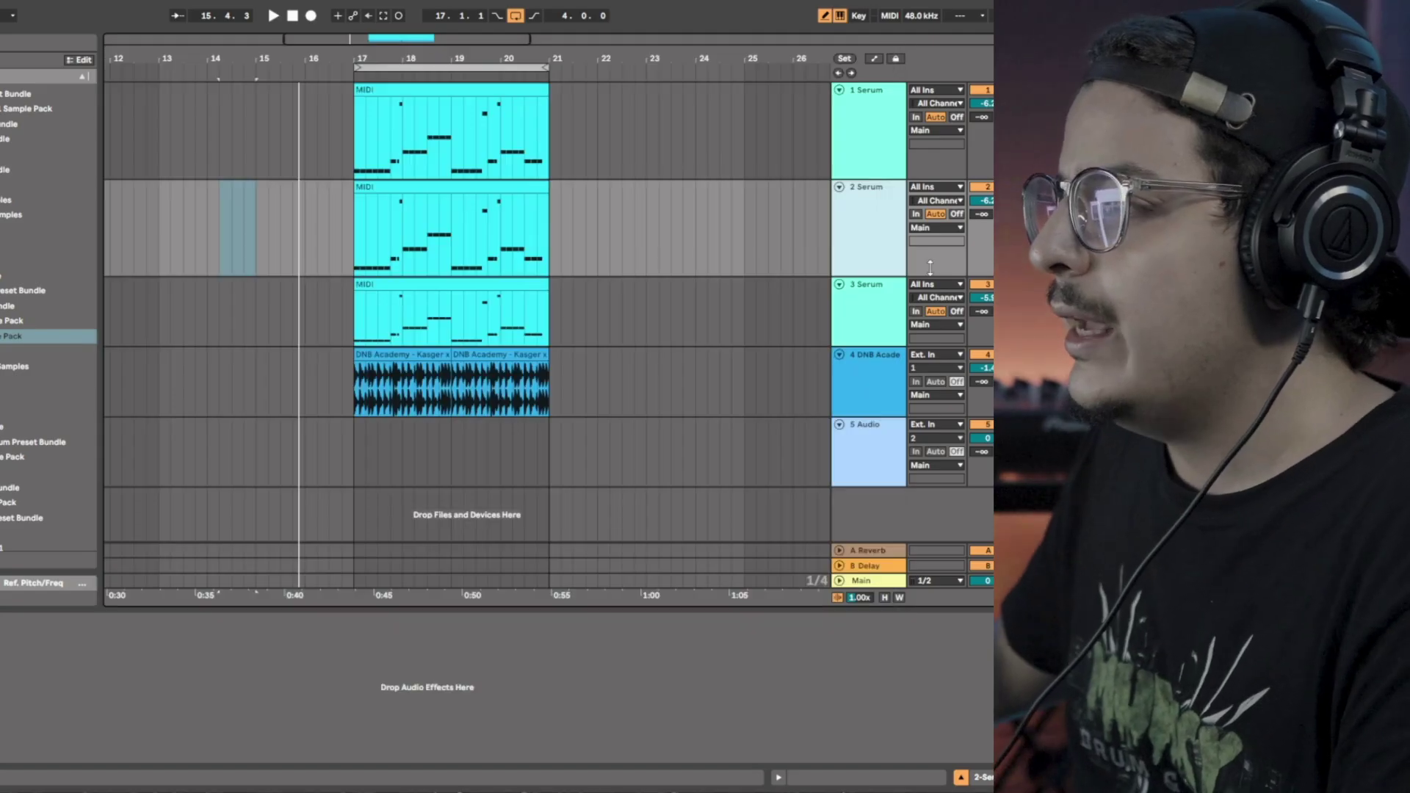
left_click(535, 186)
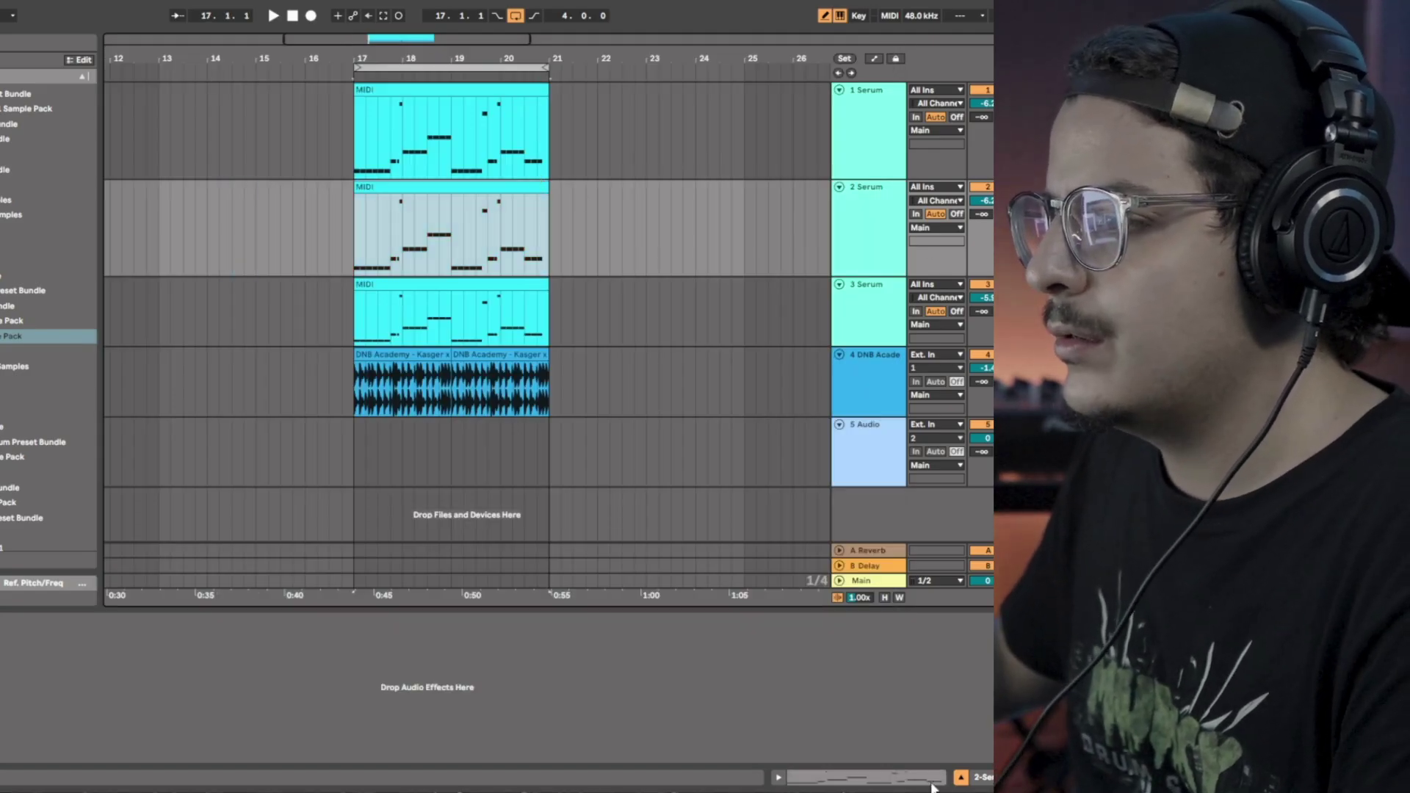
left_click_drag(536, 580, 590, 272)
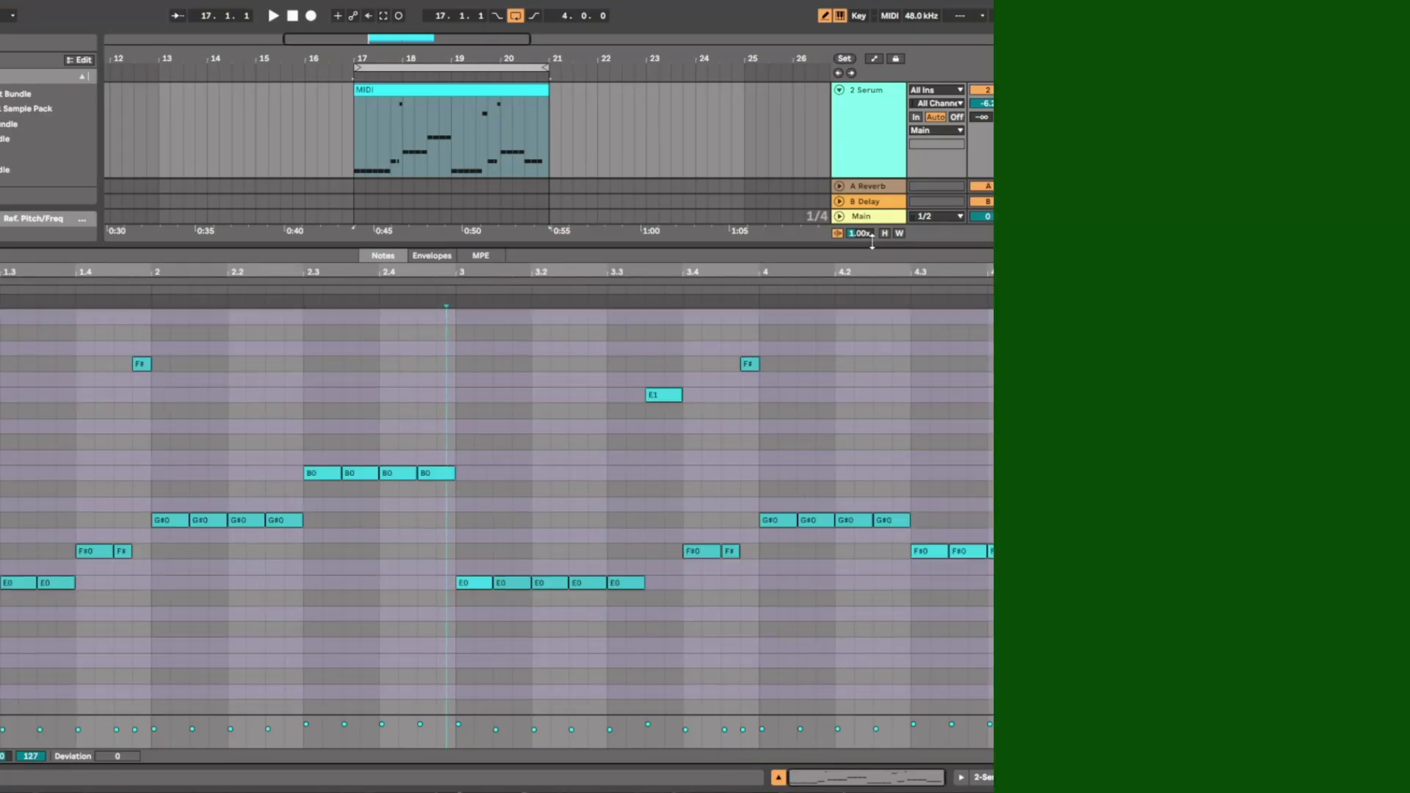
left_click_drag(874, 243, 875, 578)
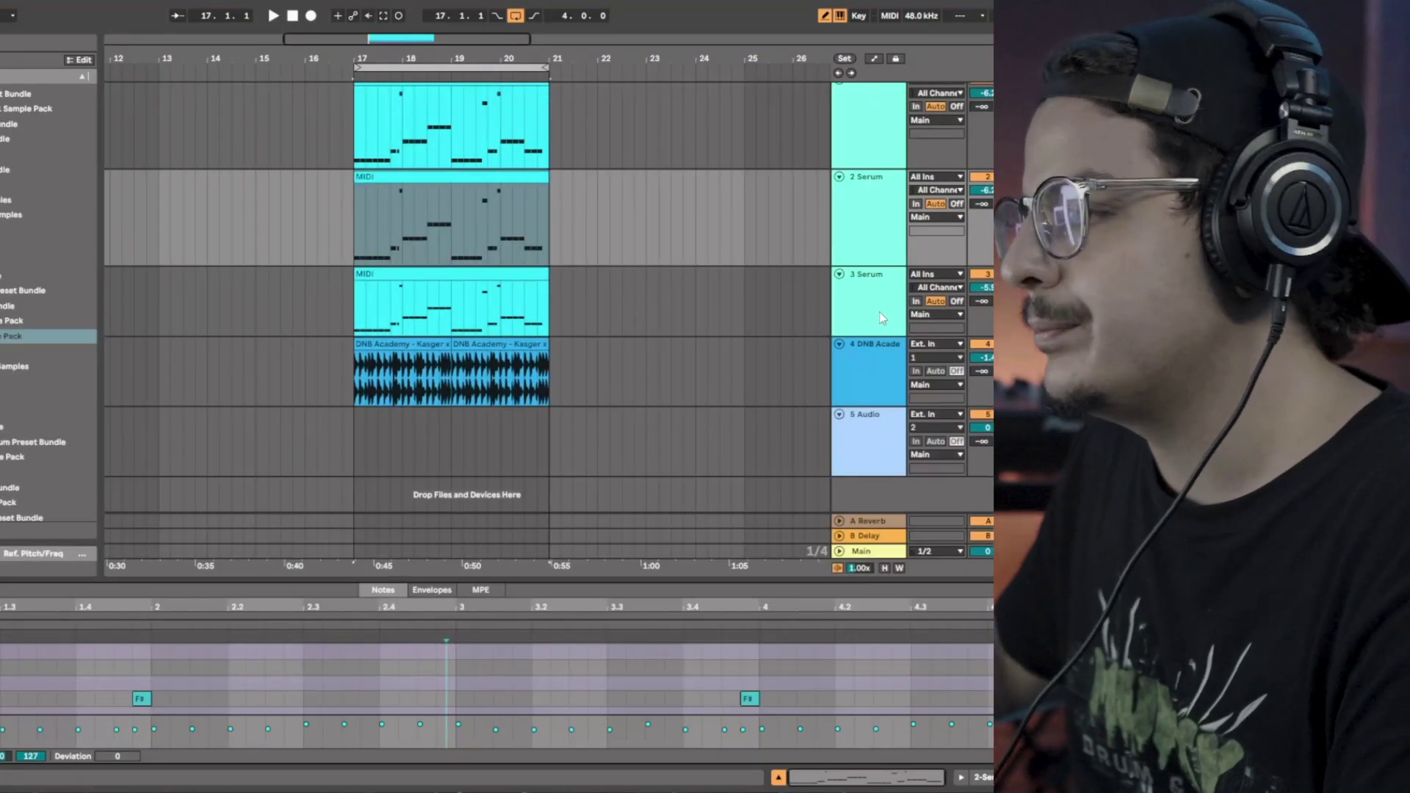
left_click(798, 576)
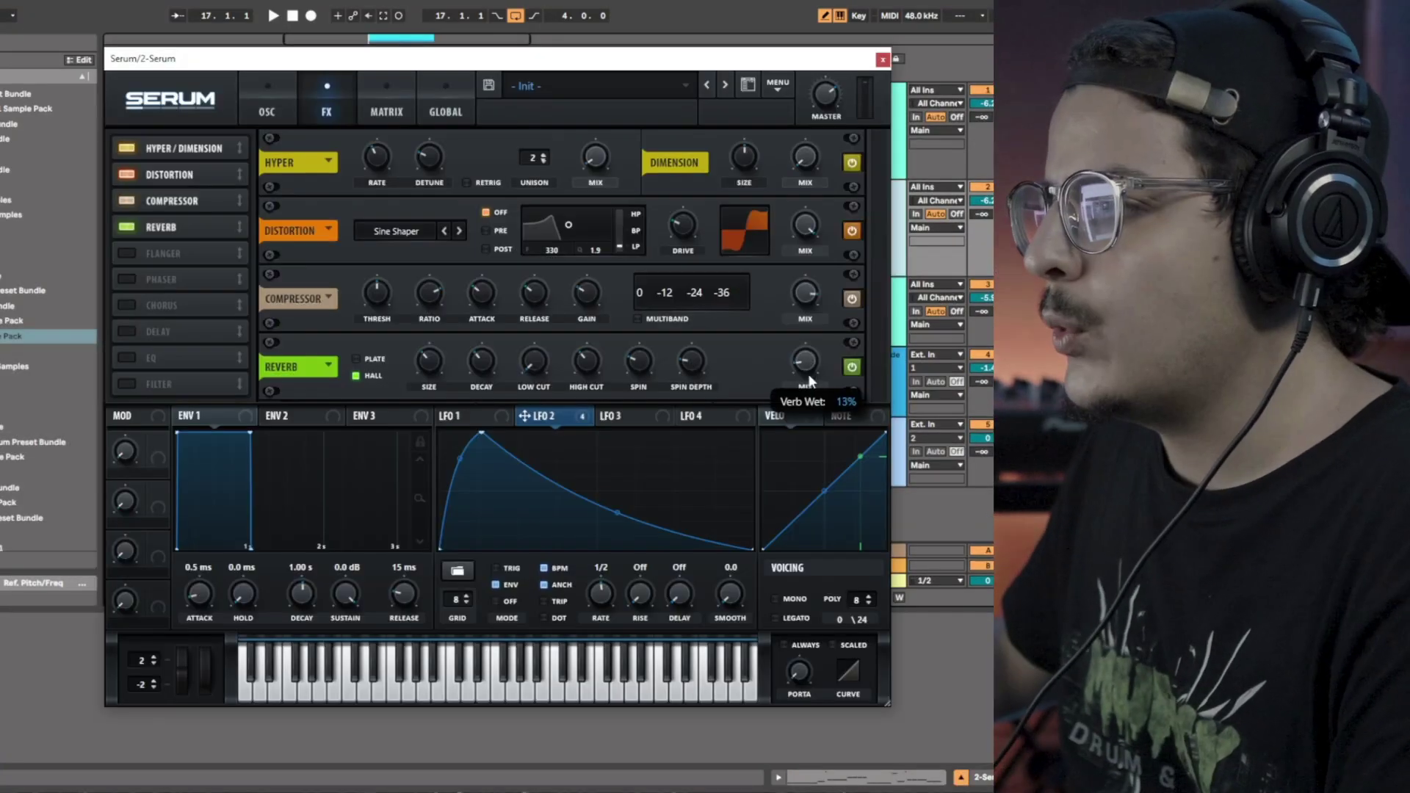
Modulate the wavetable positions of oscillators A and B with LFO 2
left_click(278, 107)
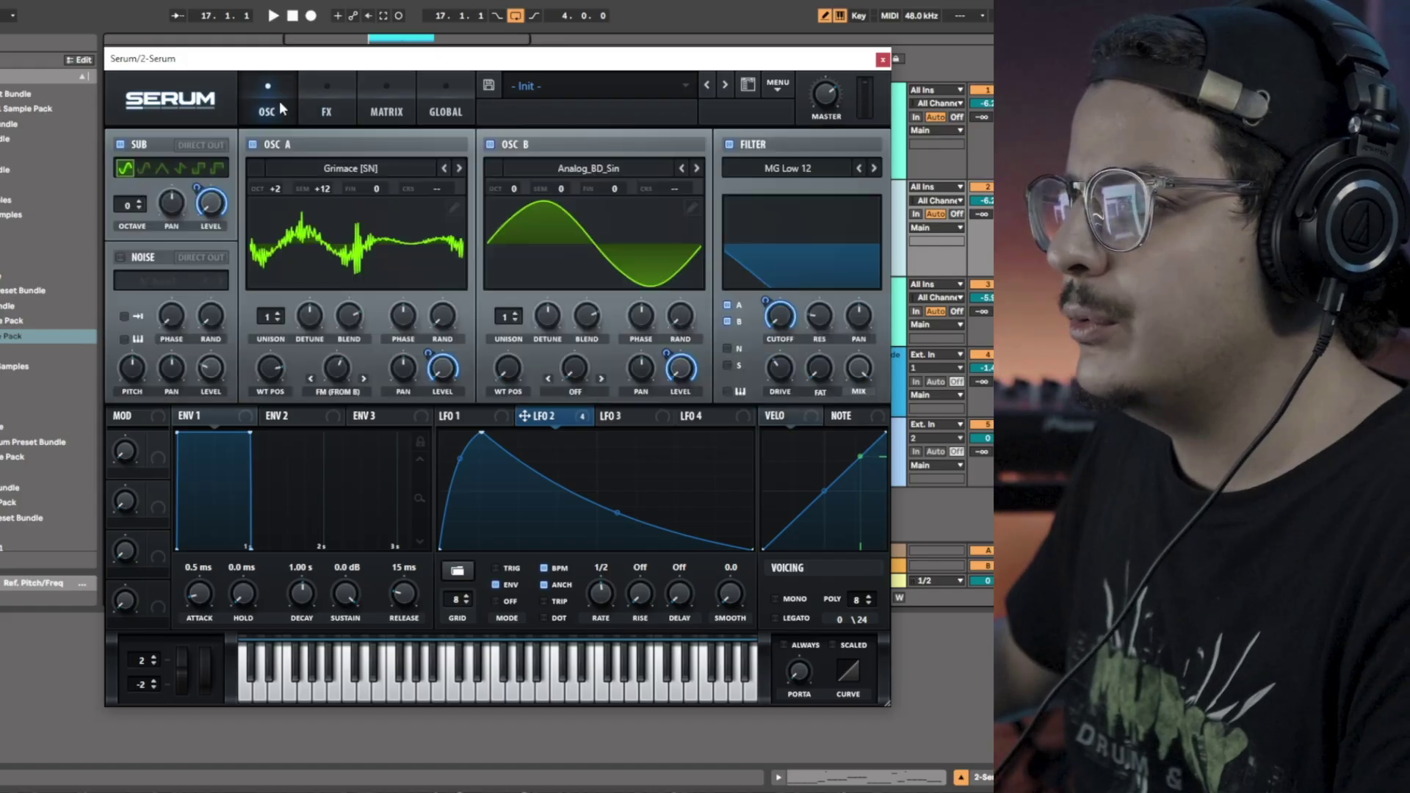
left_click_drag(444, 416, 271, 369)
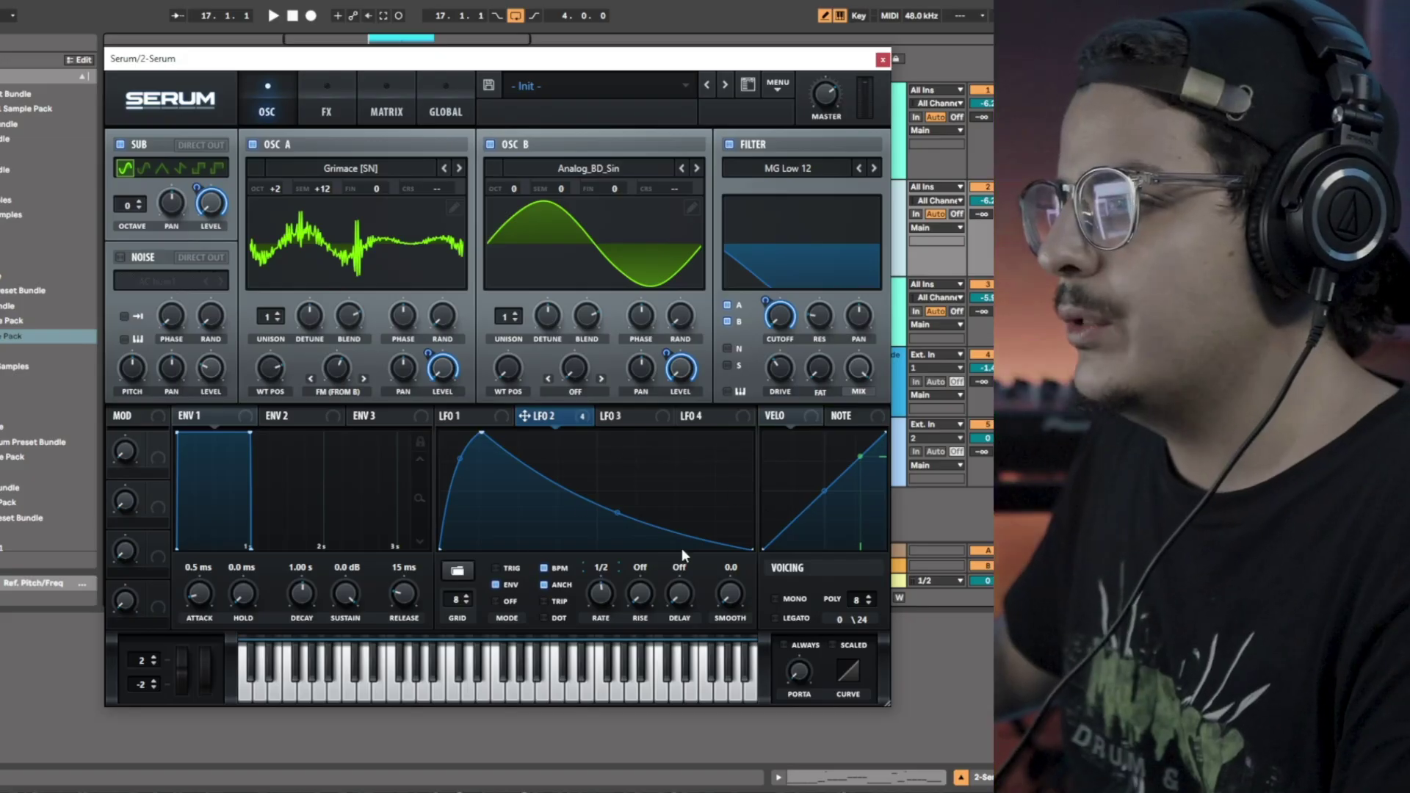
left_click_drag(552, 415, 275, 367)
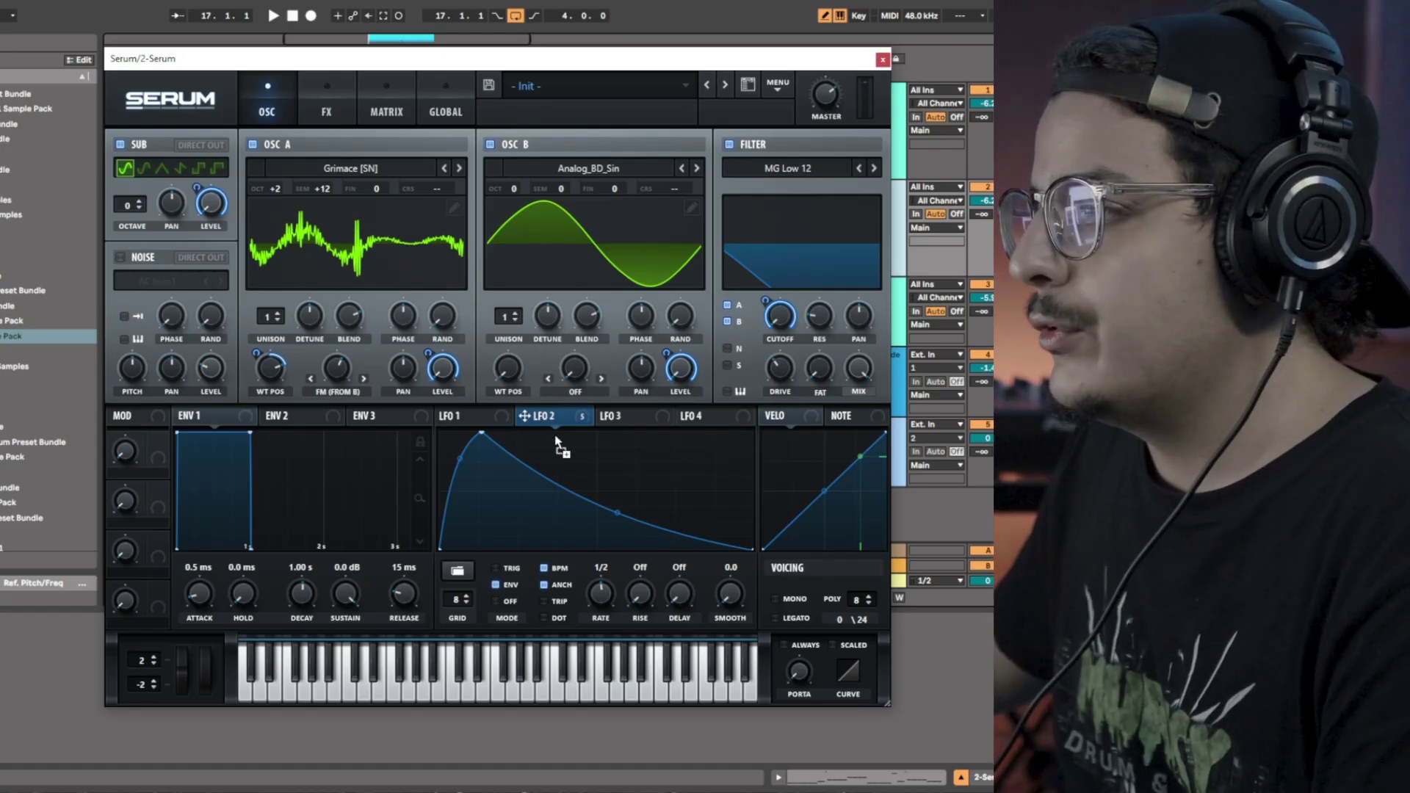
left_click_drag(525, 415, 507, 368)
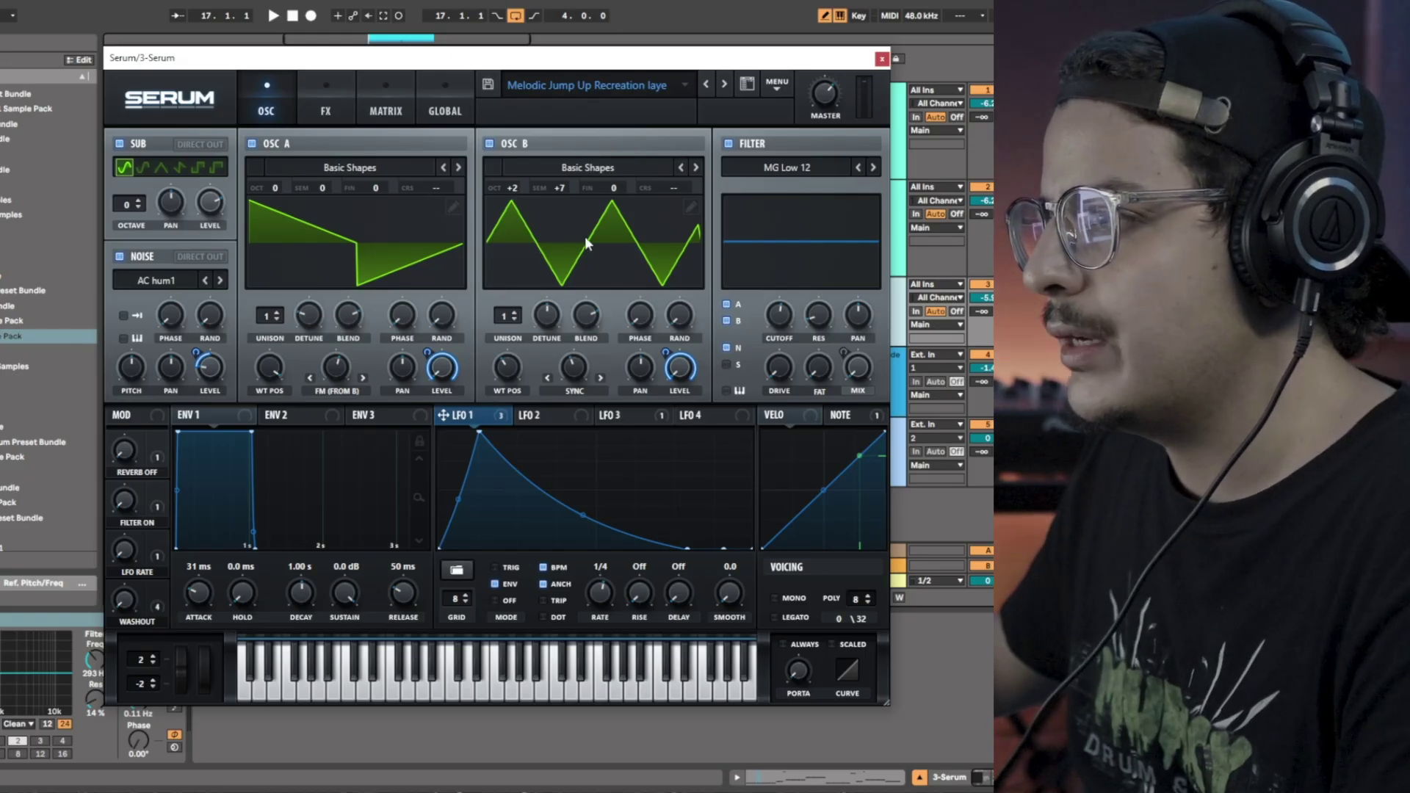
Inspect the reference layer preset's effects chain and the modulation destinations of LFO 1 and LFO 3
left_click(347, 115)
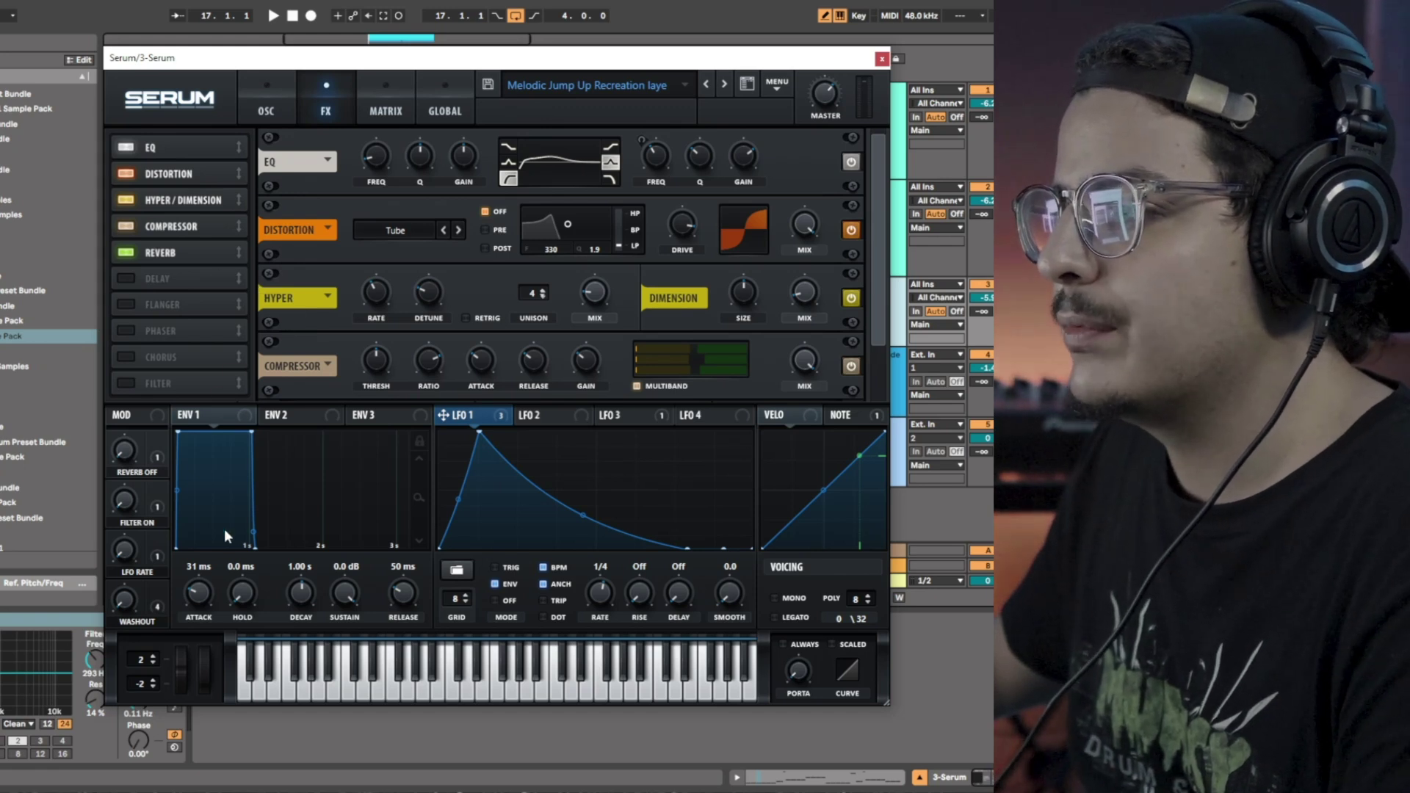
left_click(292, 117)
left_click(502, 417)
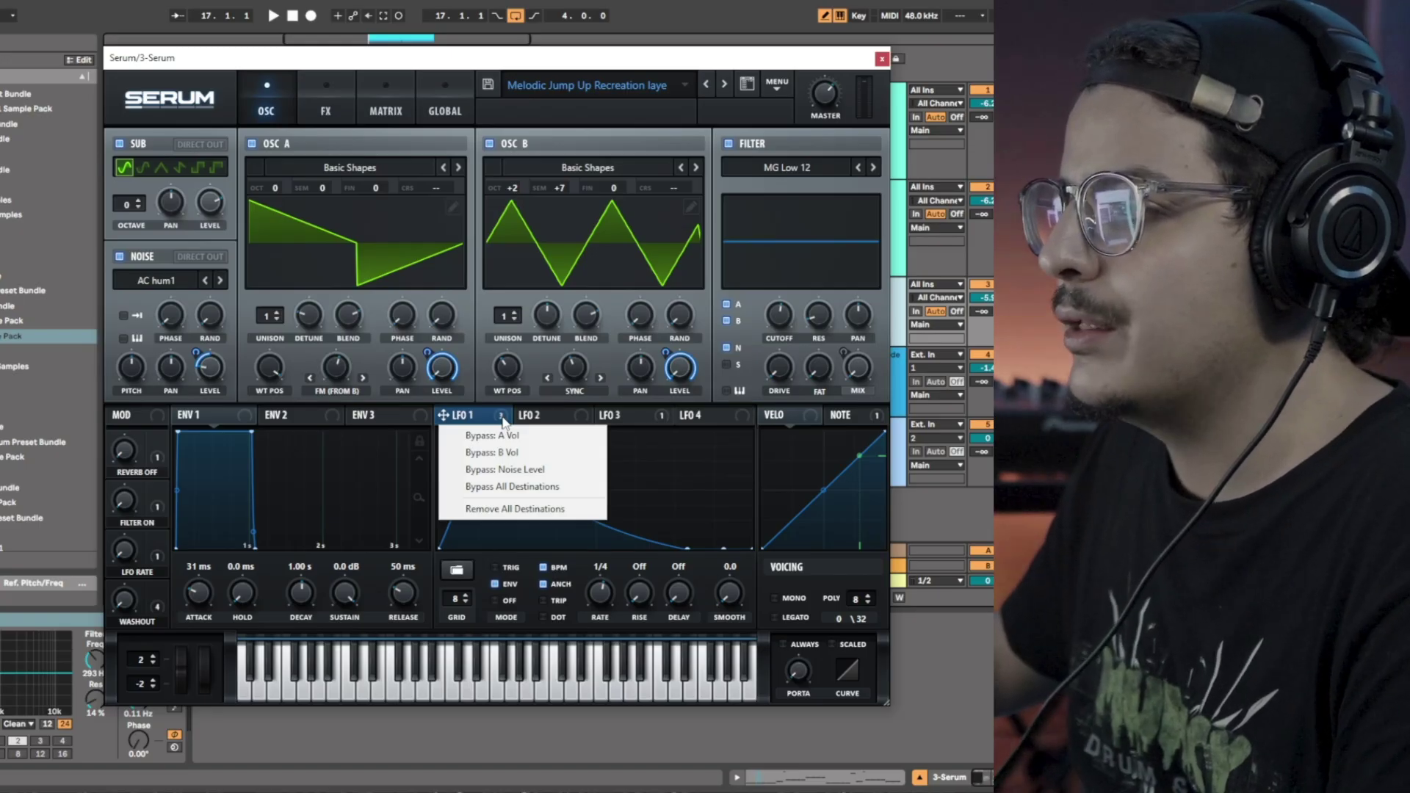
left_click(622, 416)
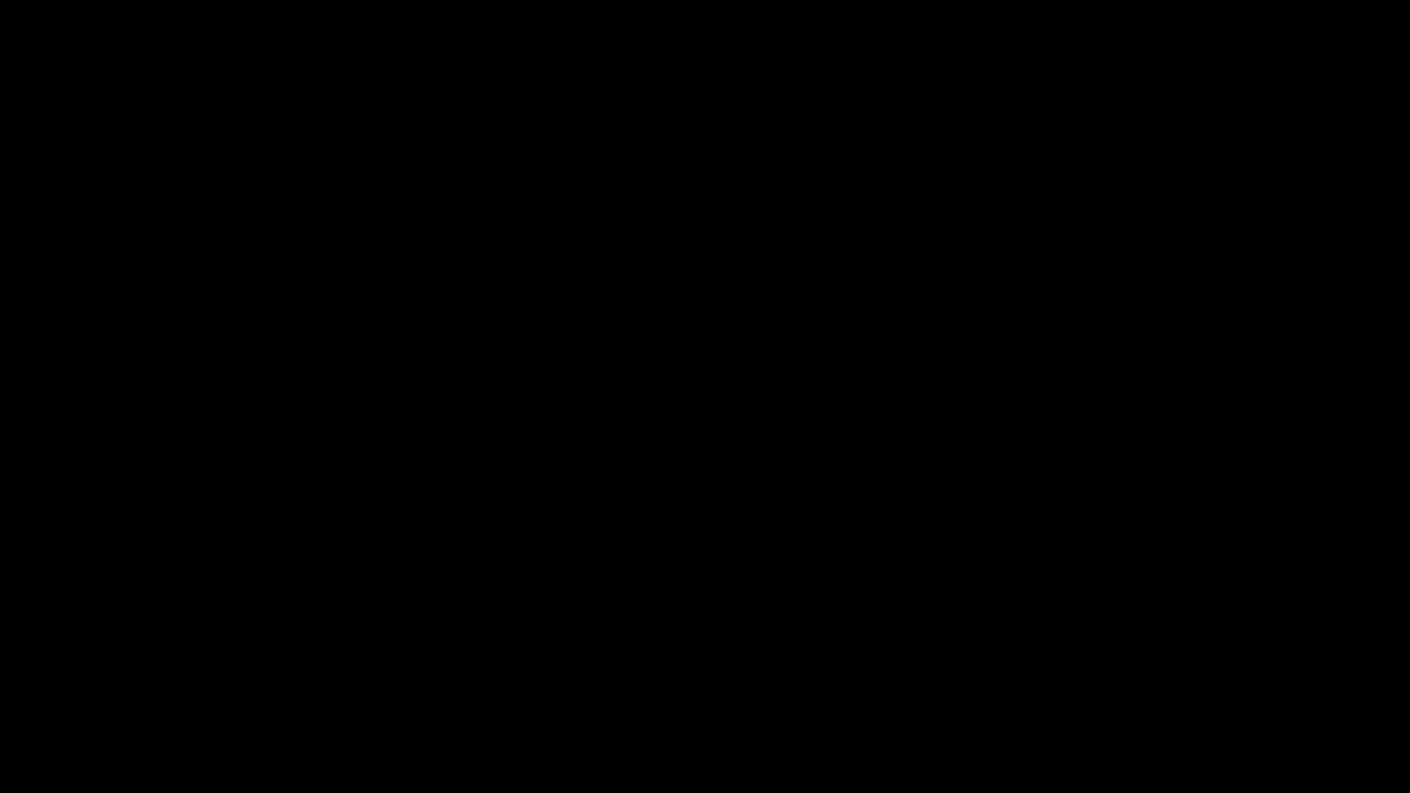
mouse_move(663, 417)
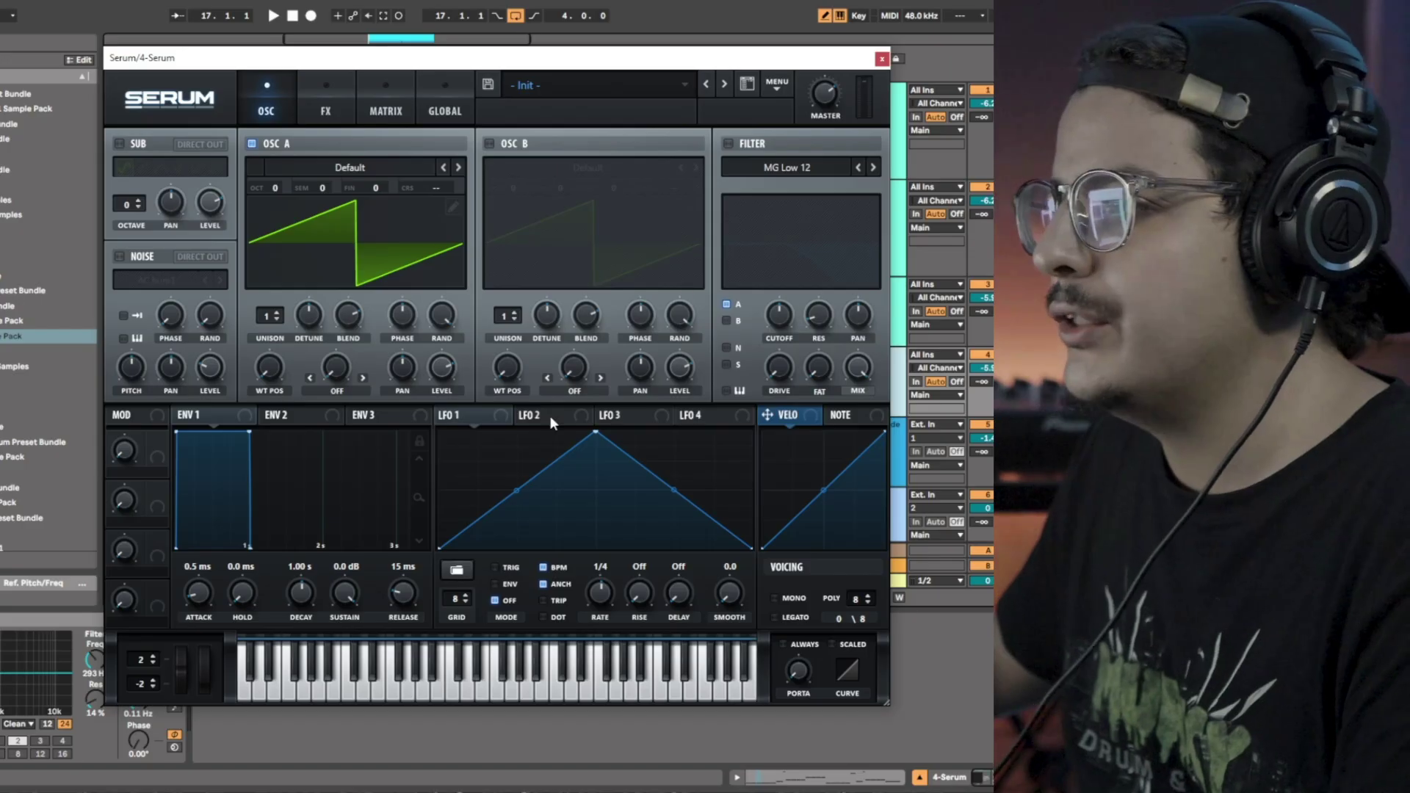
Load the Basic Shapes wavetable into oscillator A of the new Init patch and move its wavetable position to the saw shape
left_click(417, 168)
mouse_move(432, 188)
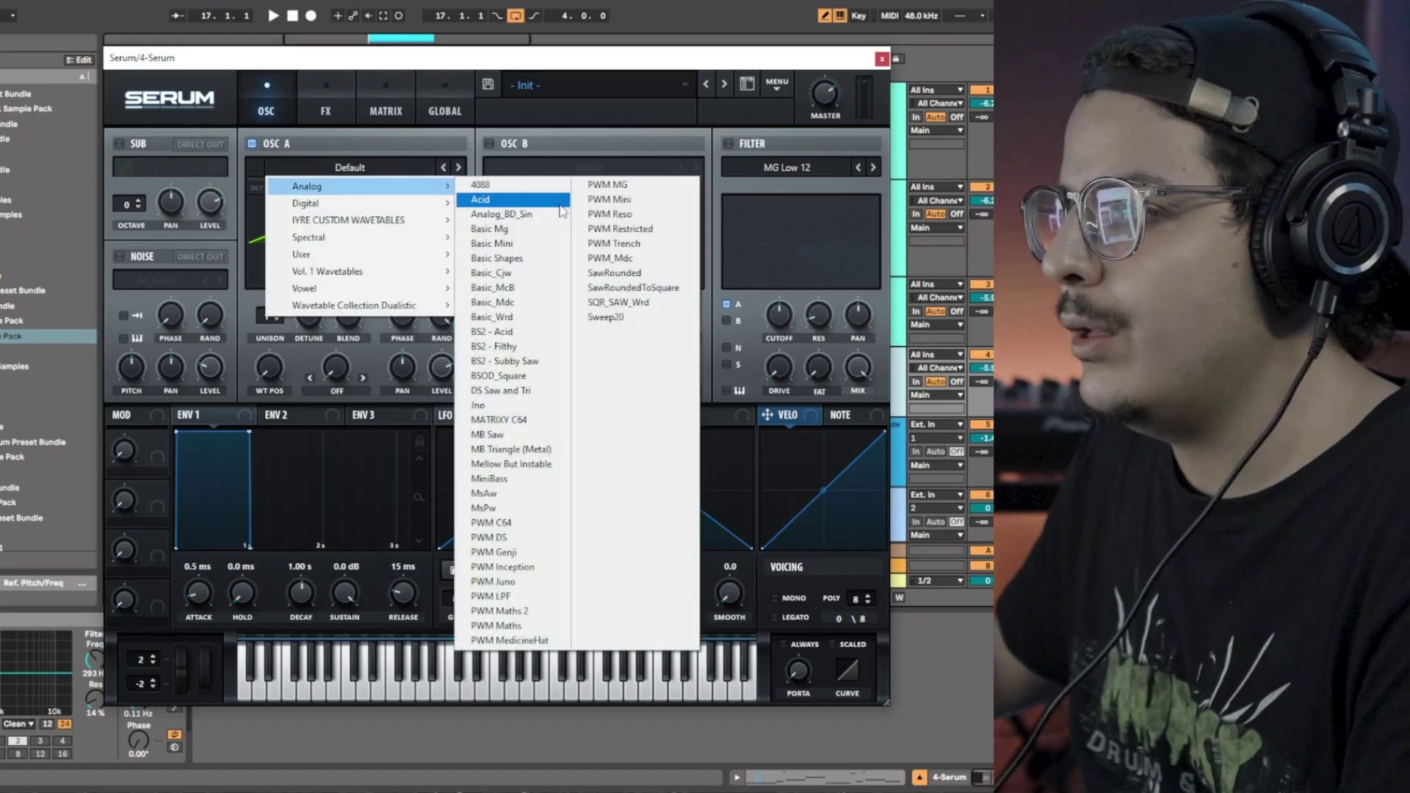
left_click(500, 258)
left_click_drag(272, 366, 355, 238)
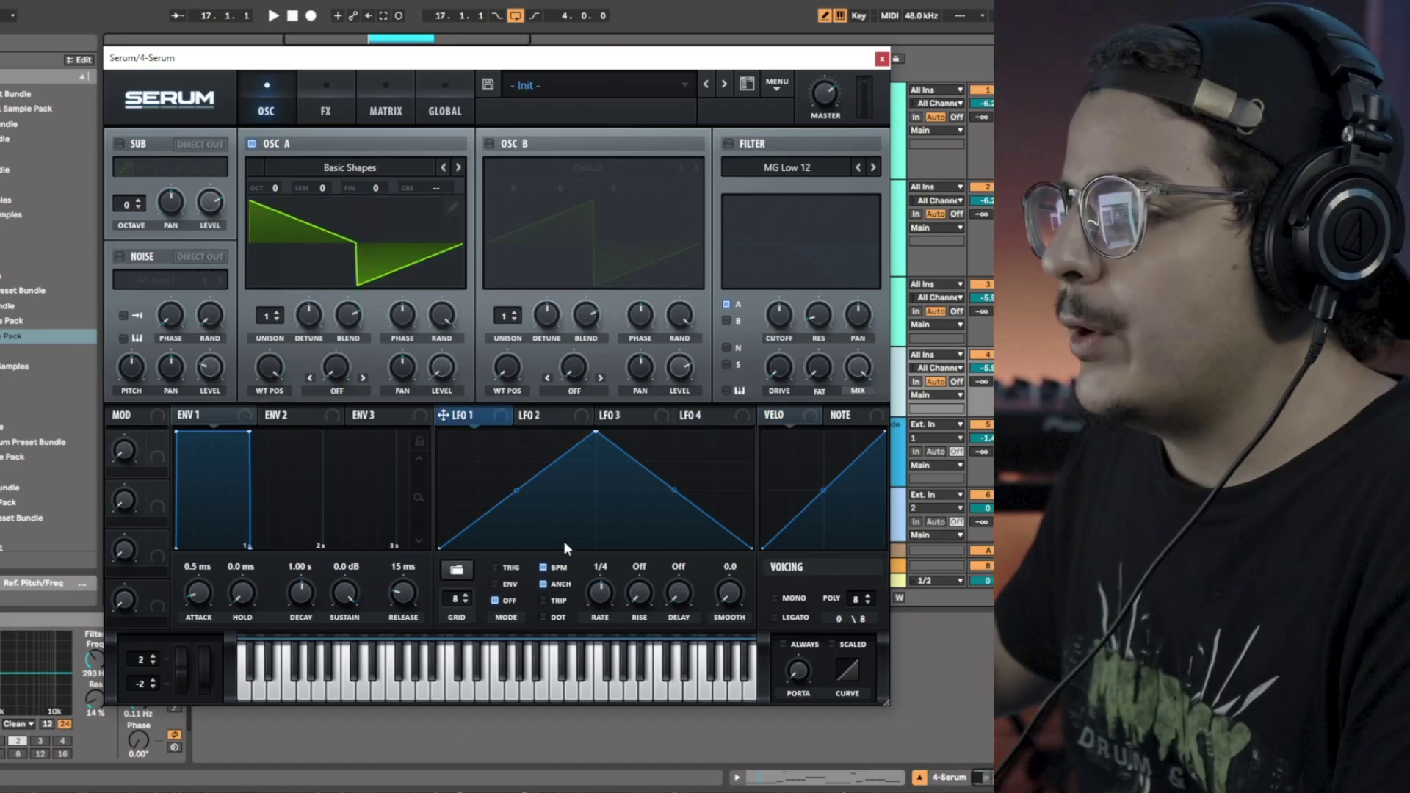
Modulate oscillator A's level with LFO 1, and set its warp to FM (From B) with a raised amount
left_click_drag(443, 416, 441, 368)
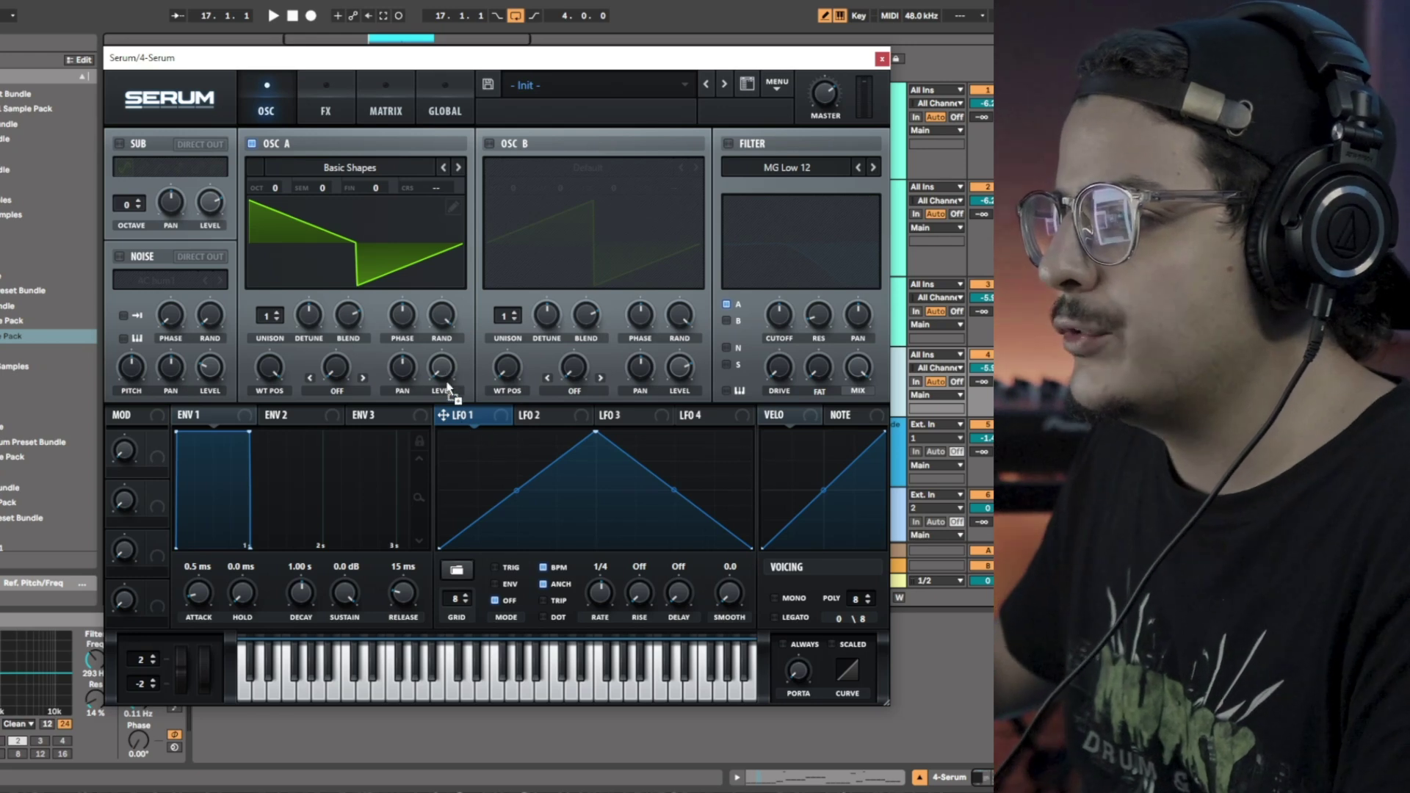
left_click(337, 391)
left_click(349, 318)
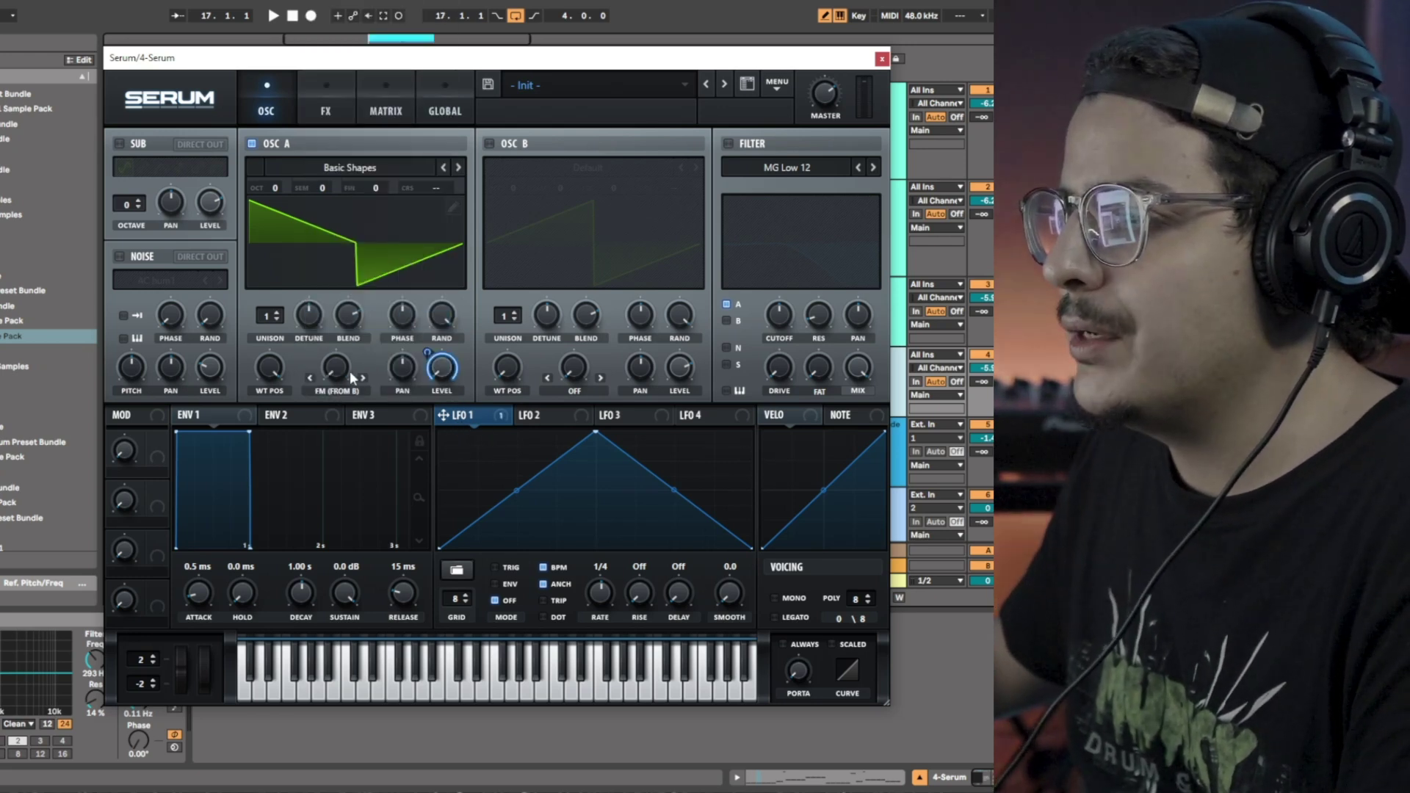
left_click_drag(336, 370, 350, 279)
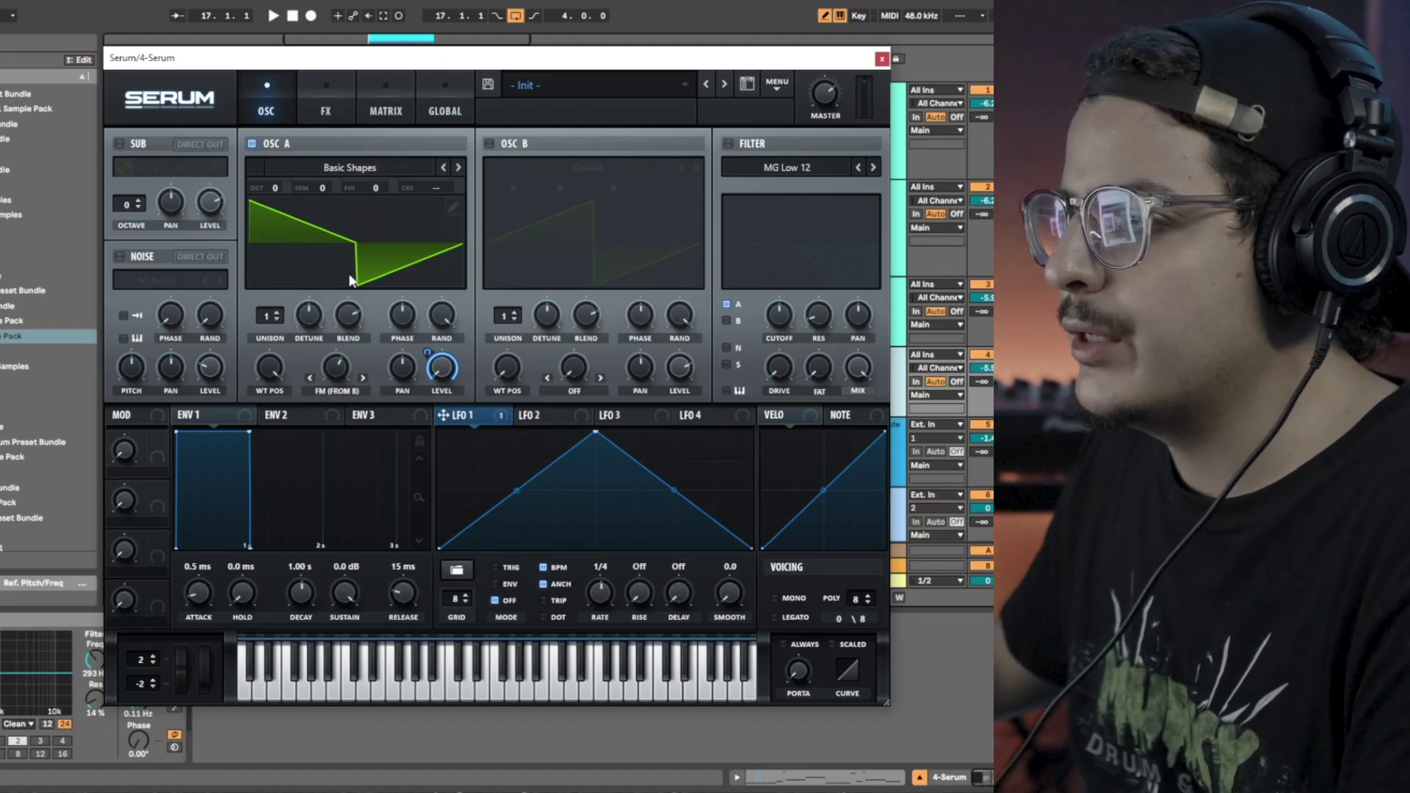
Enable oscillator B, load the Basic Shapes wavetable into it, and move its wavetable position to the triangle shape
left_click(489, 142)
left_click(587, 168)
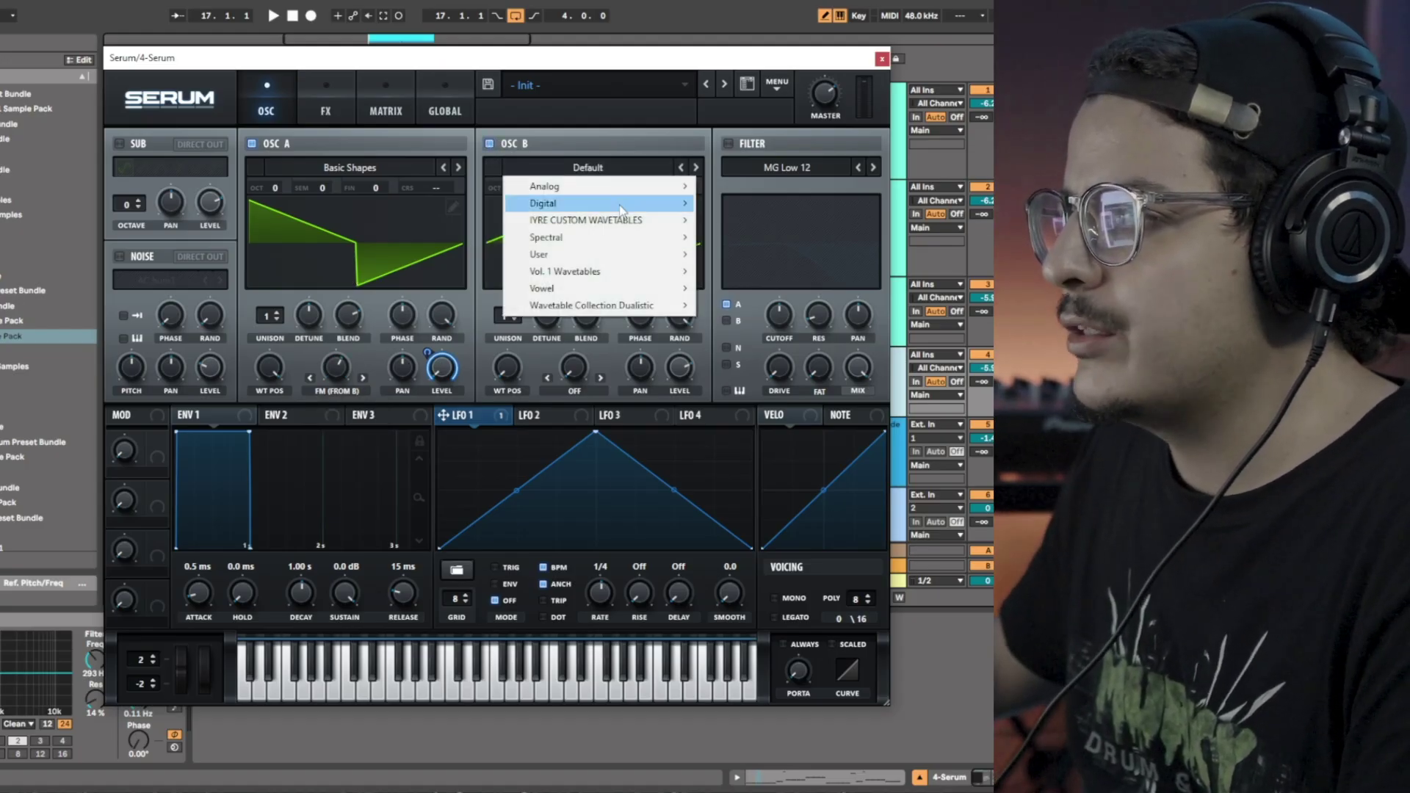
mouse_move(543, 186)
left_click(734, 250)
left_click_drag(512, 389, 523, 364)
Set oscillator B's warp mode to Sync (No Window) and raise the warp amount
left_click(575, 391)
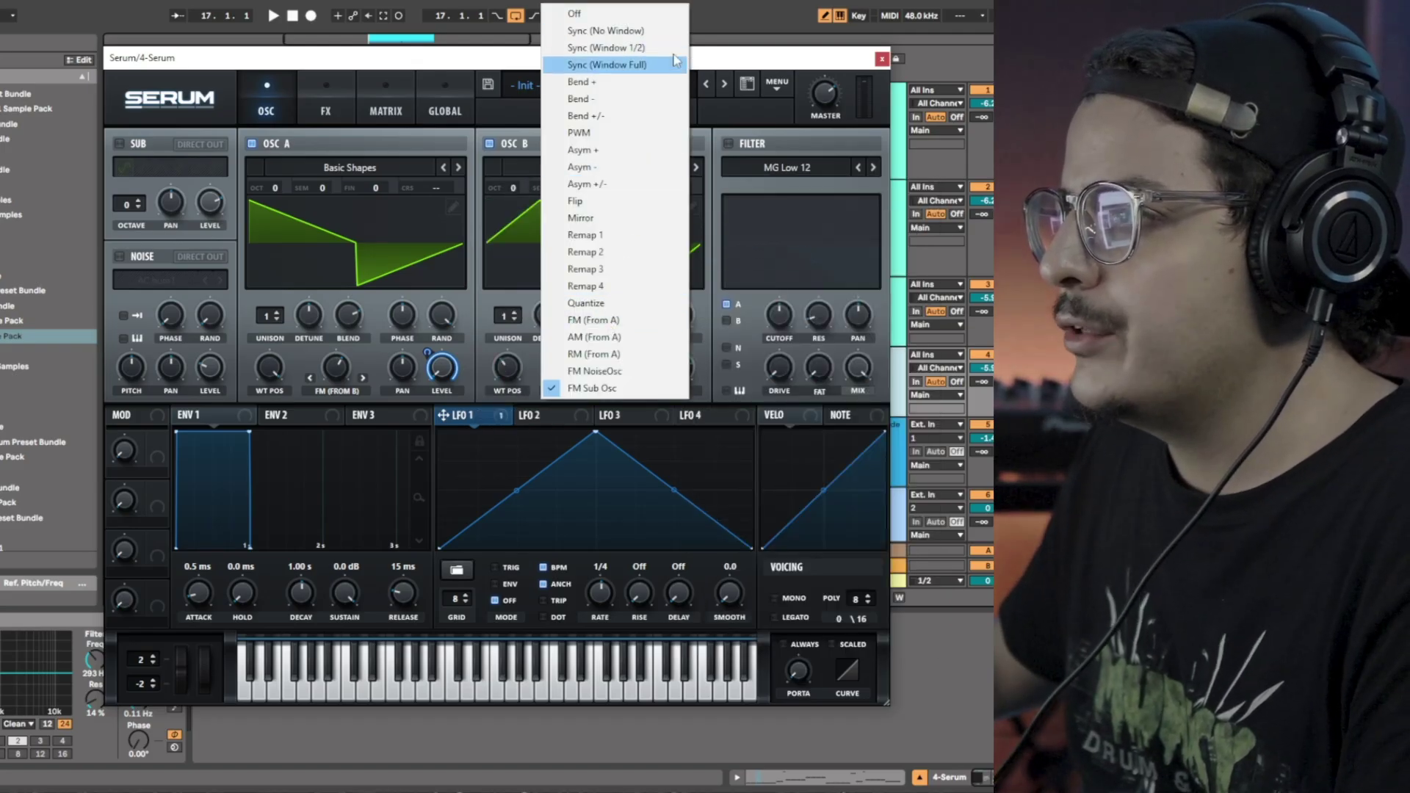
left_click(676, 31)
left_click_drag(587, 387, 586, 516)
left_click_drag(585, 368, 597, 318)
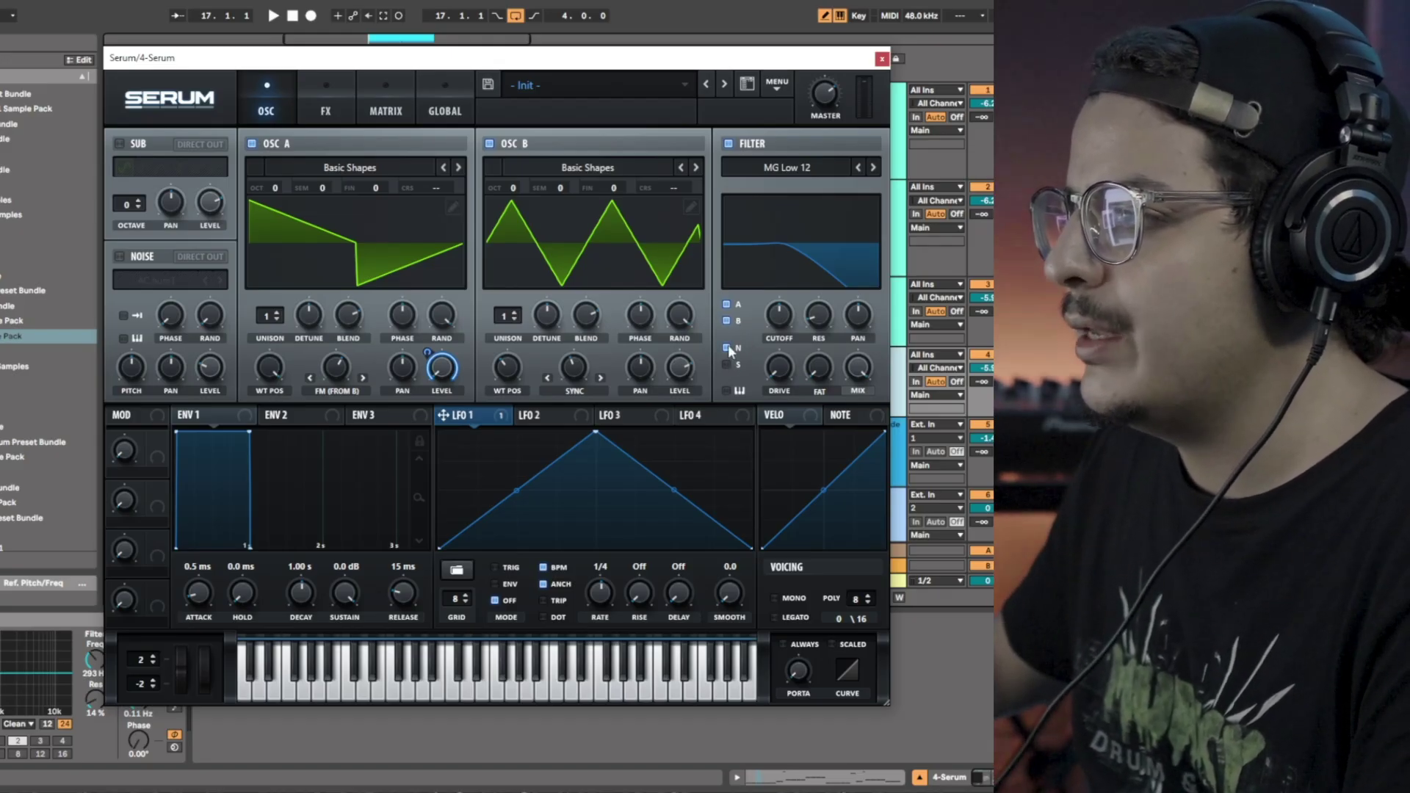
Enable the noise oscillator with AC hum1, and modulate the noise level and oscillator B's level with LFO 1
left_click(122, 257)
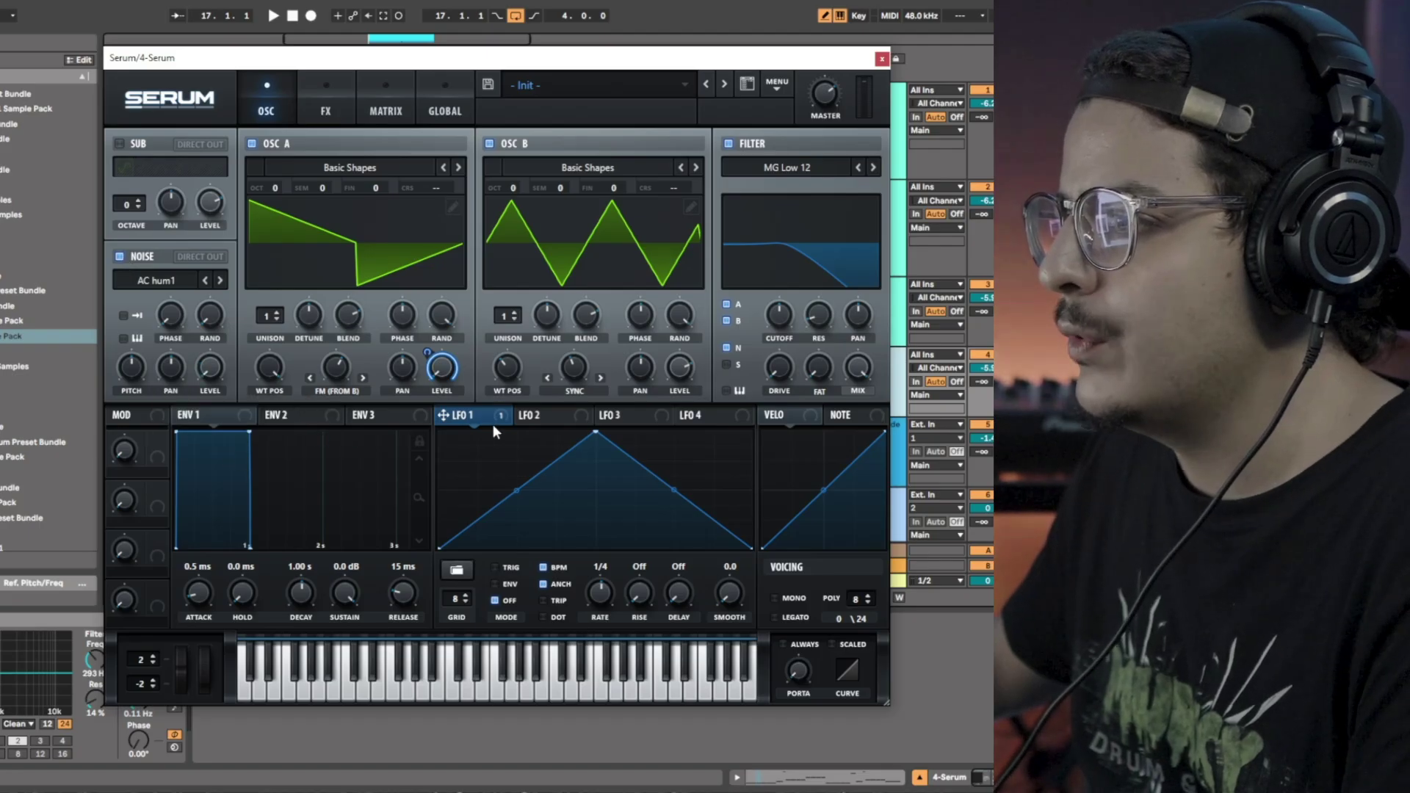
left_click_drag(222, 387, 201, 353)
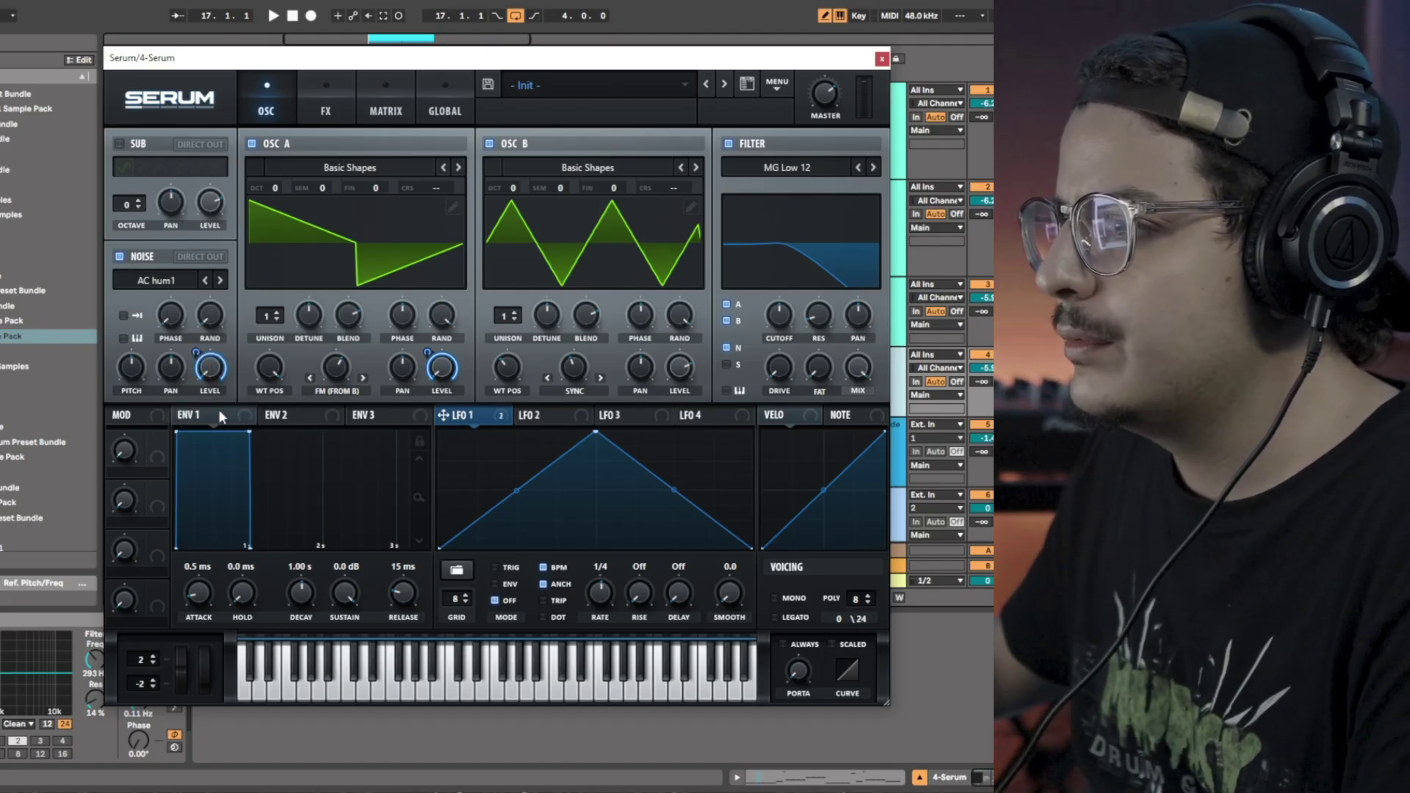
left_click_drag(646, 463, 679, 367)
Reshape LFO 1 by moving its peak to the first eighth of the cycle and curving the rise and the long decay inward
left_click_drag(592, 428, 478, 431)
left_click_drag(466, 505, 466, 501)
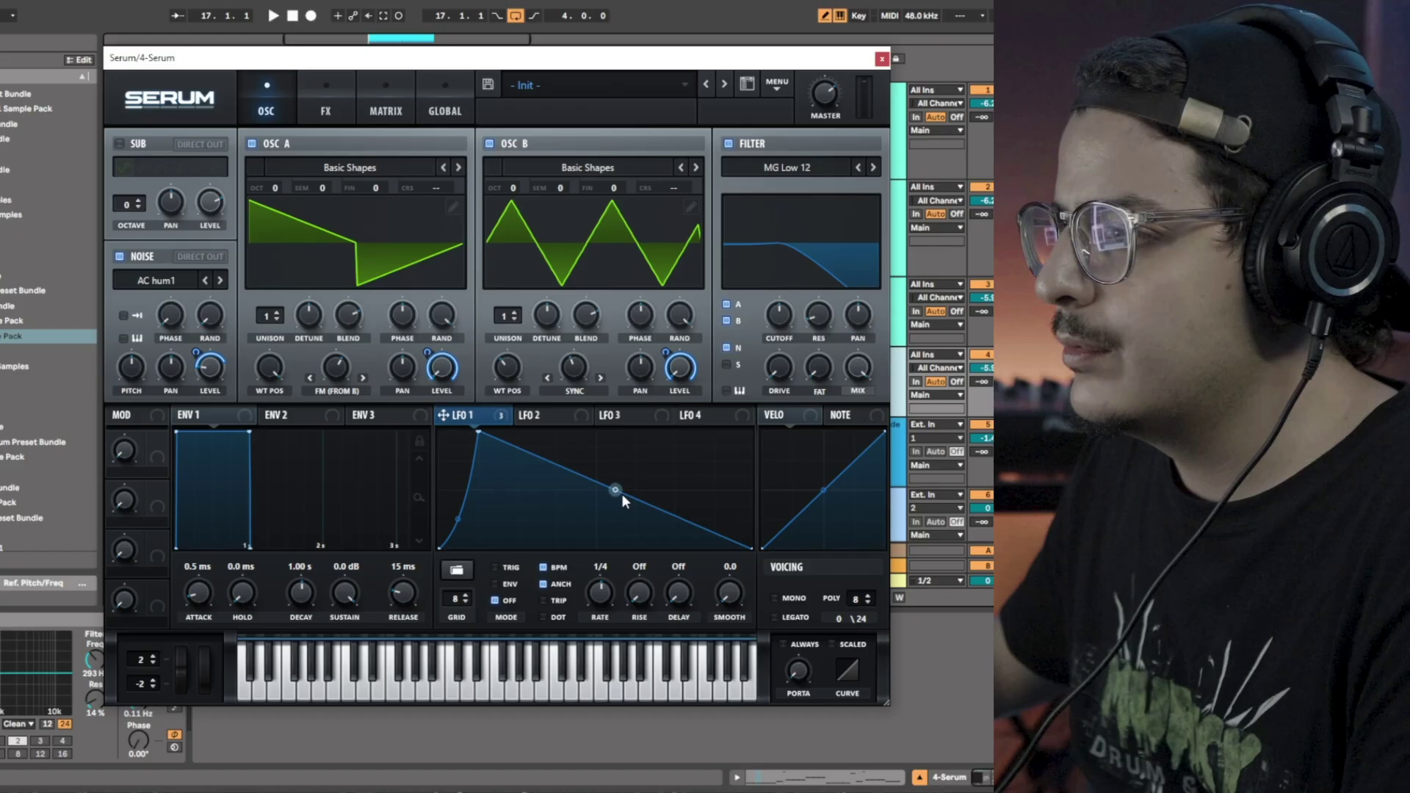
left_click_drag(623, 494, 618, 502)
left_click_drag(475, 516, 475, 509)
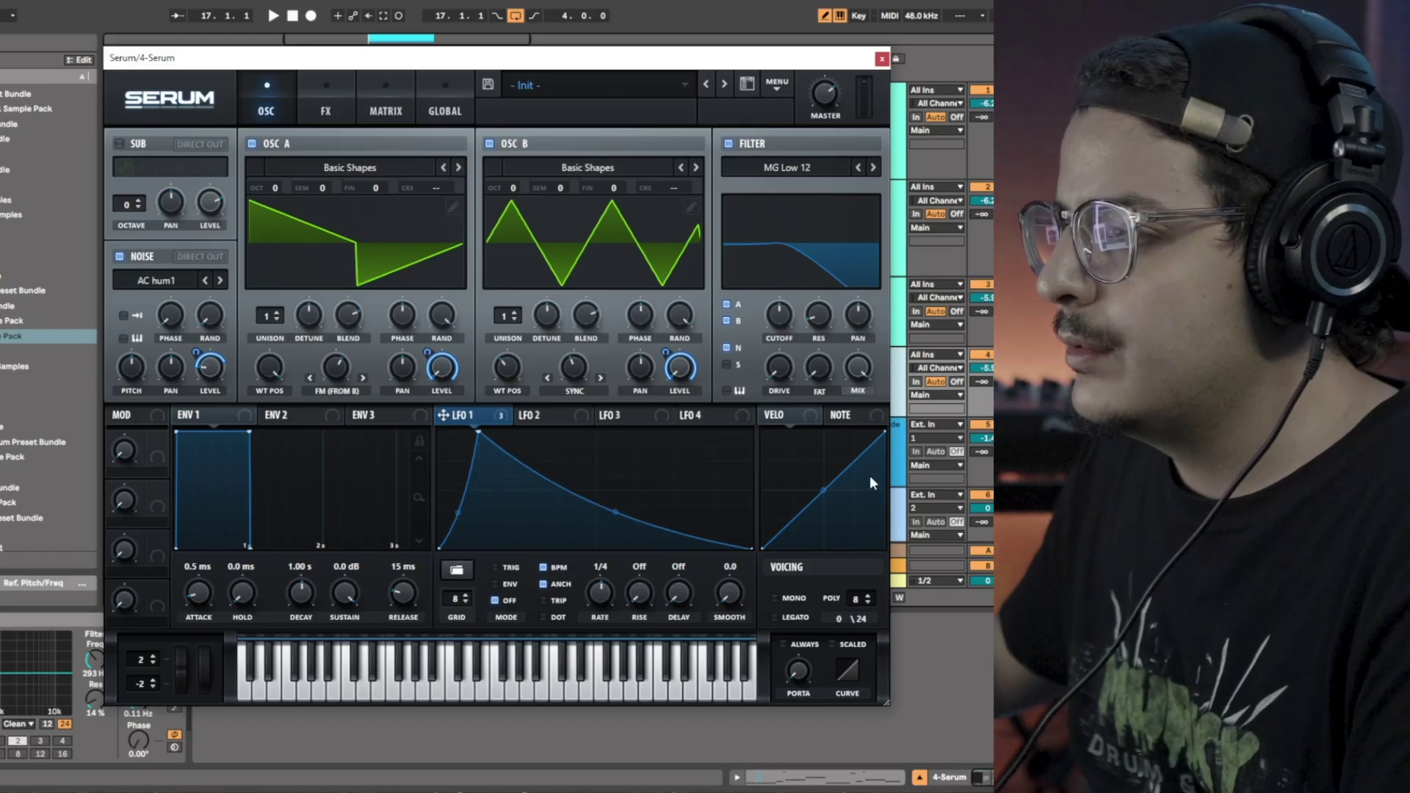
Shape LFO 3 with an early peak, an inward-curved rise and a curved decay, and modulate the filter mix with it
left_click(636, 416)
left_click_drag(596, 433, 478, 381)
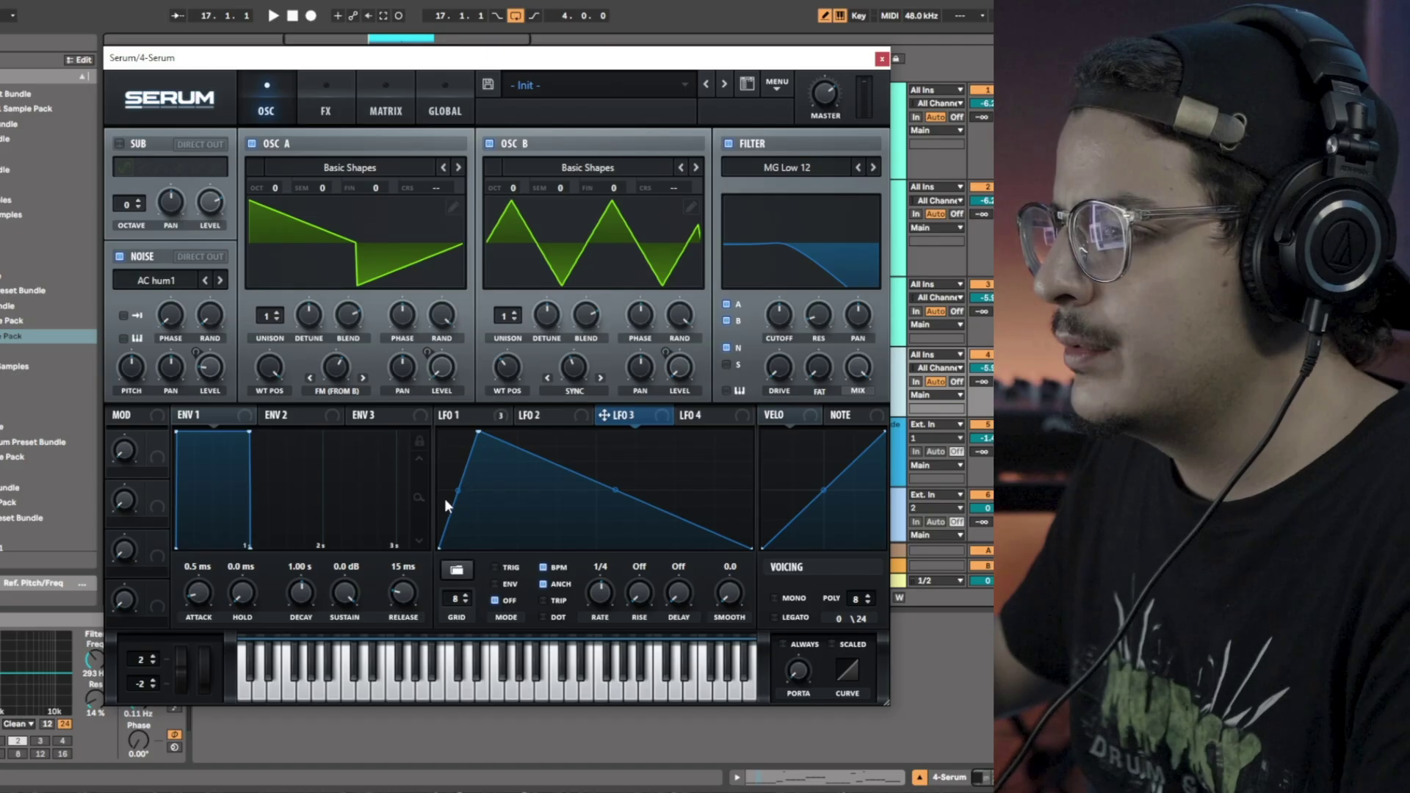
left_click_drag(461, 495, 462, 502)
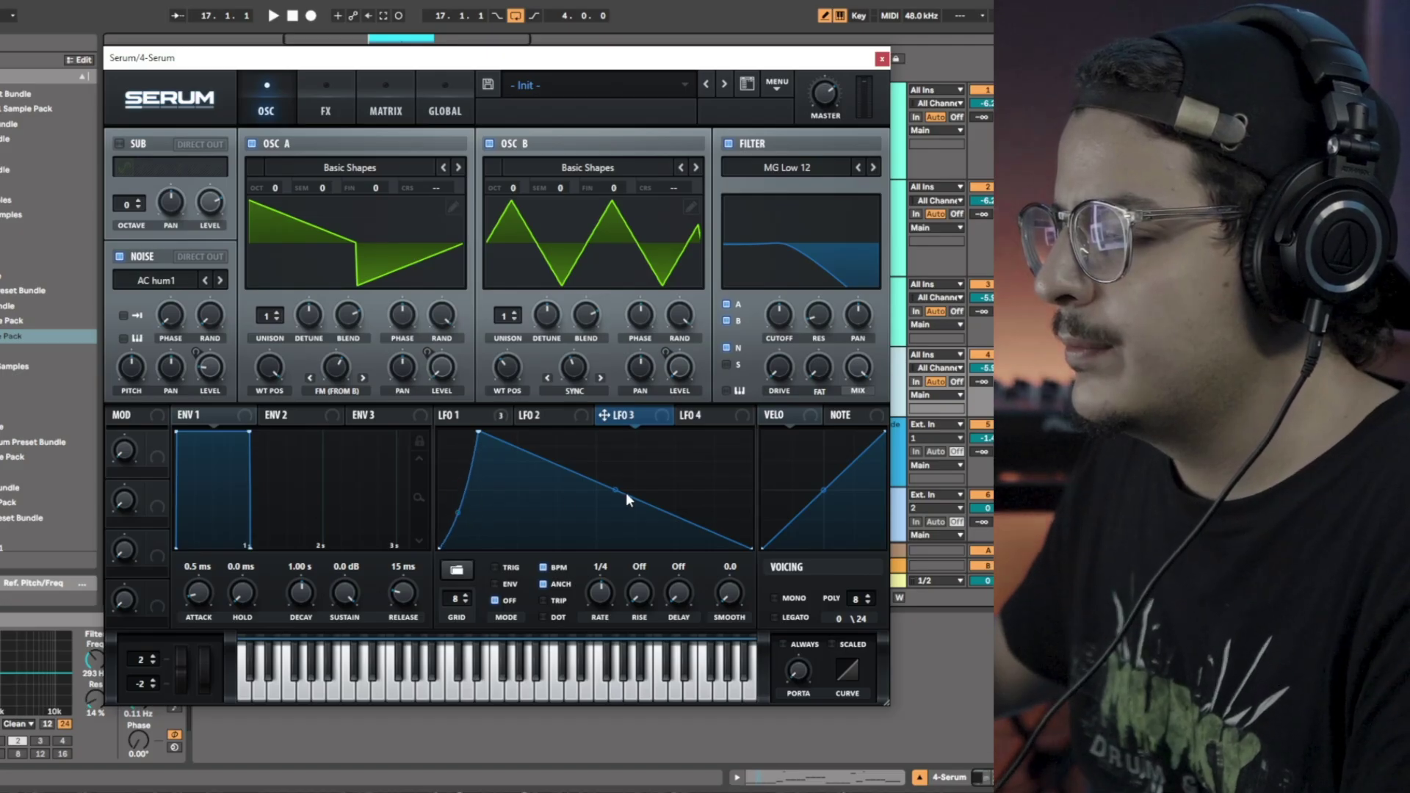
left_click_drag(620, 491, 621, 518)
left_click_drag(604, 415, 895, 494)
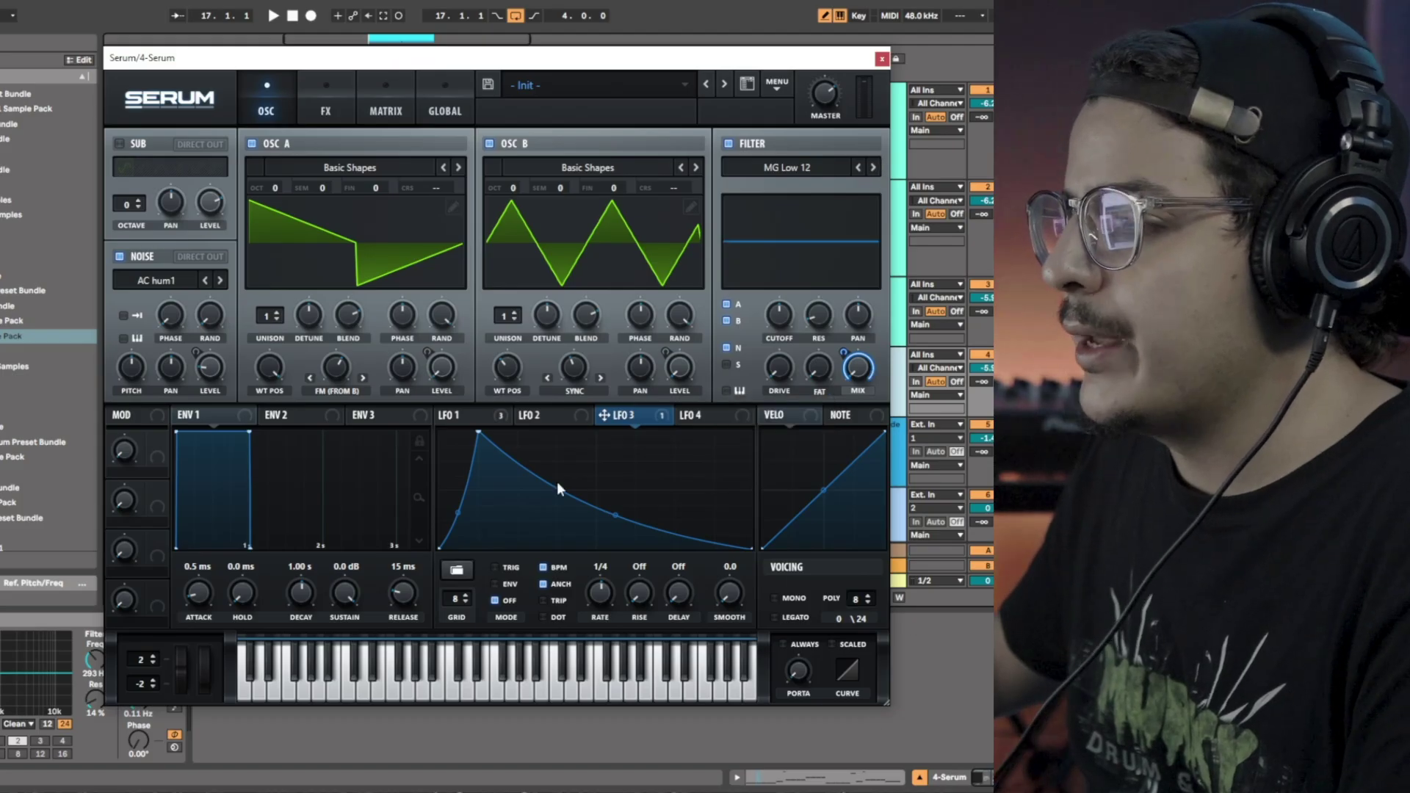
Enable the Distortion, Hyper/Dimension, Compressor, Reverb and EQ effects, with EQ first in the chain
left_click(470, 416)
left_click(326, 110)
left_click_drag(187, 304, 191, 225)
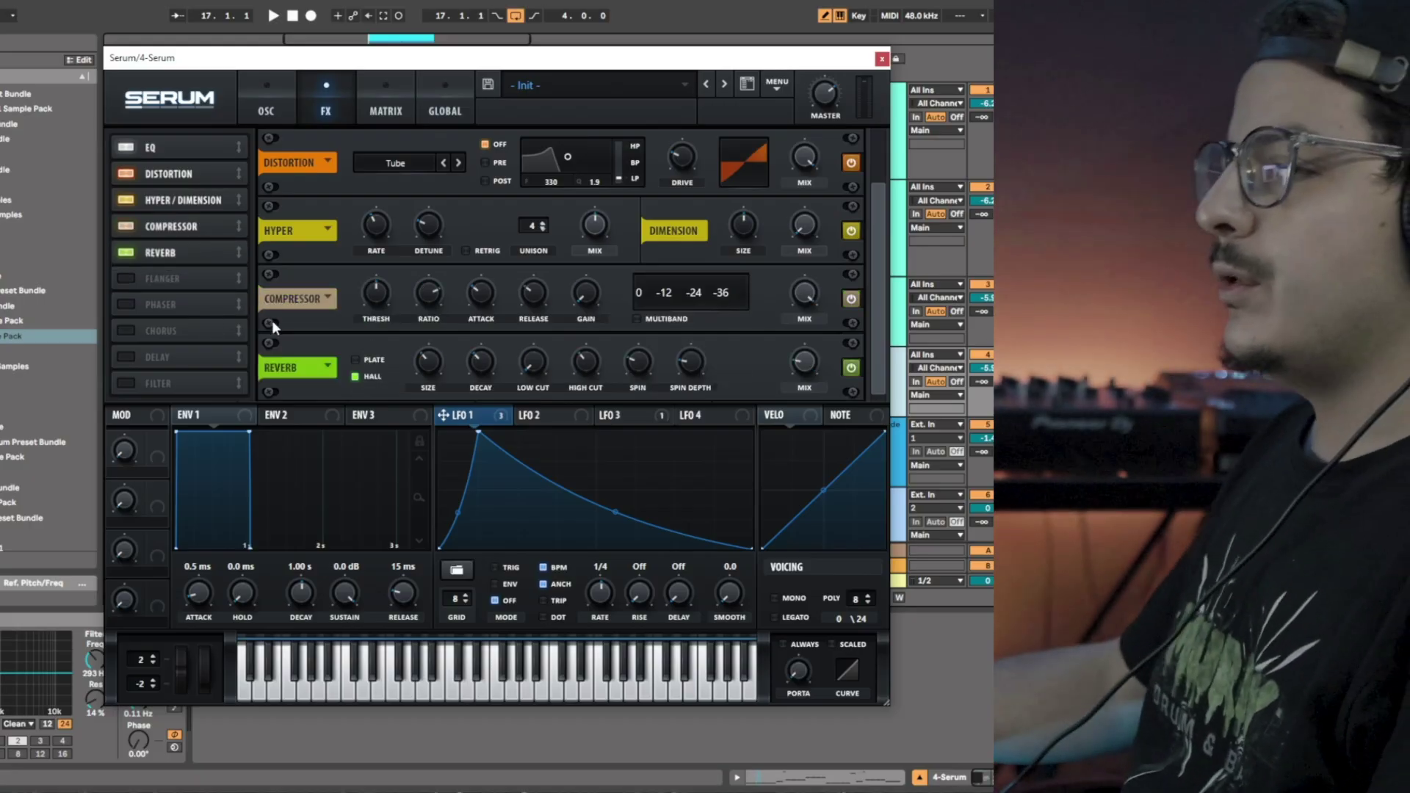
left_click(167, 146)
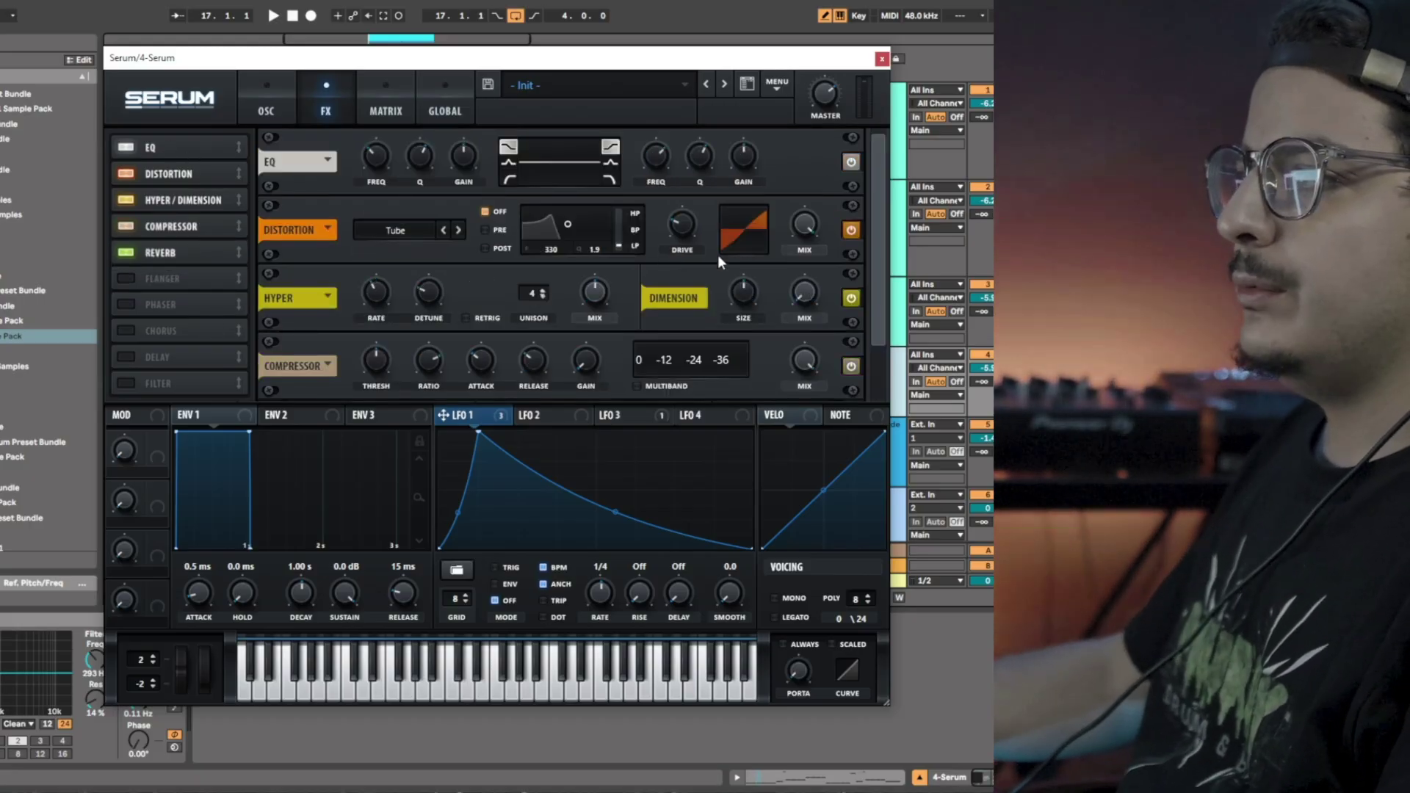
Set the EQ's low band to a low cut, and lower its frequency and Q
left_click(508, 178)
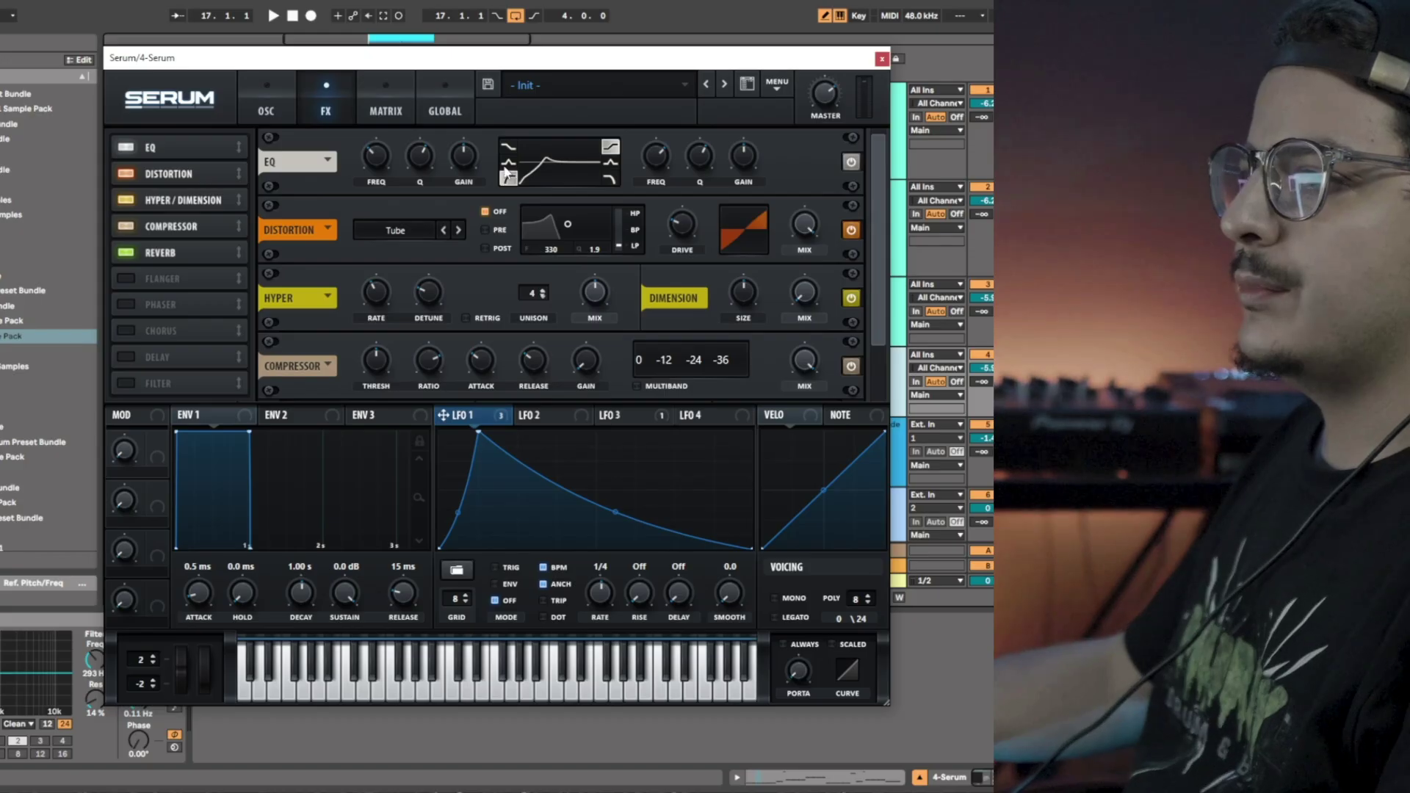
left_click_drag(397, 157, 388, 207)
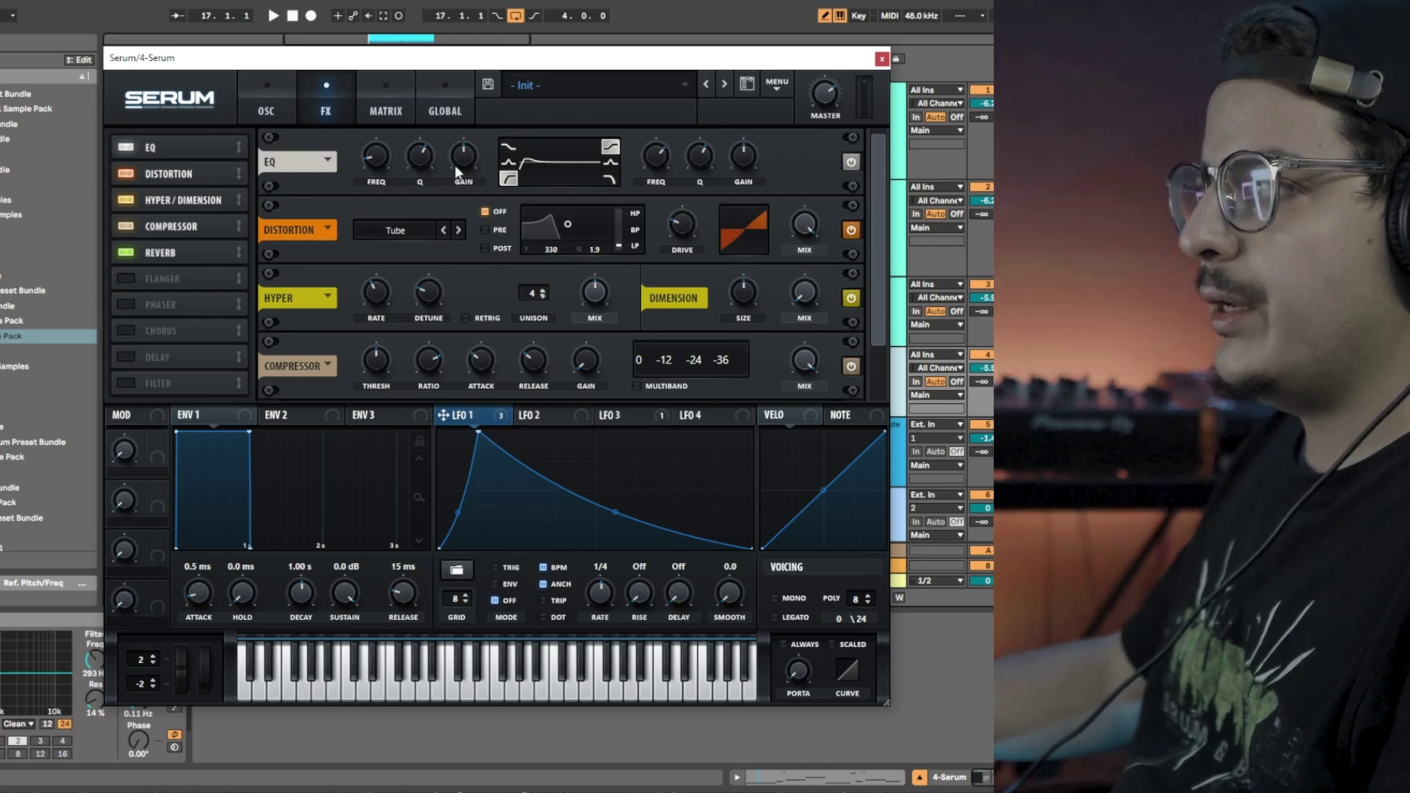
mouse_move(425, 157)
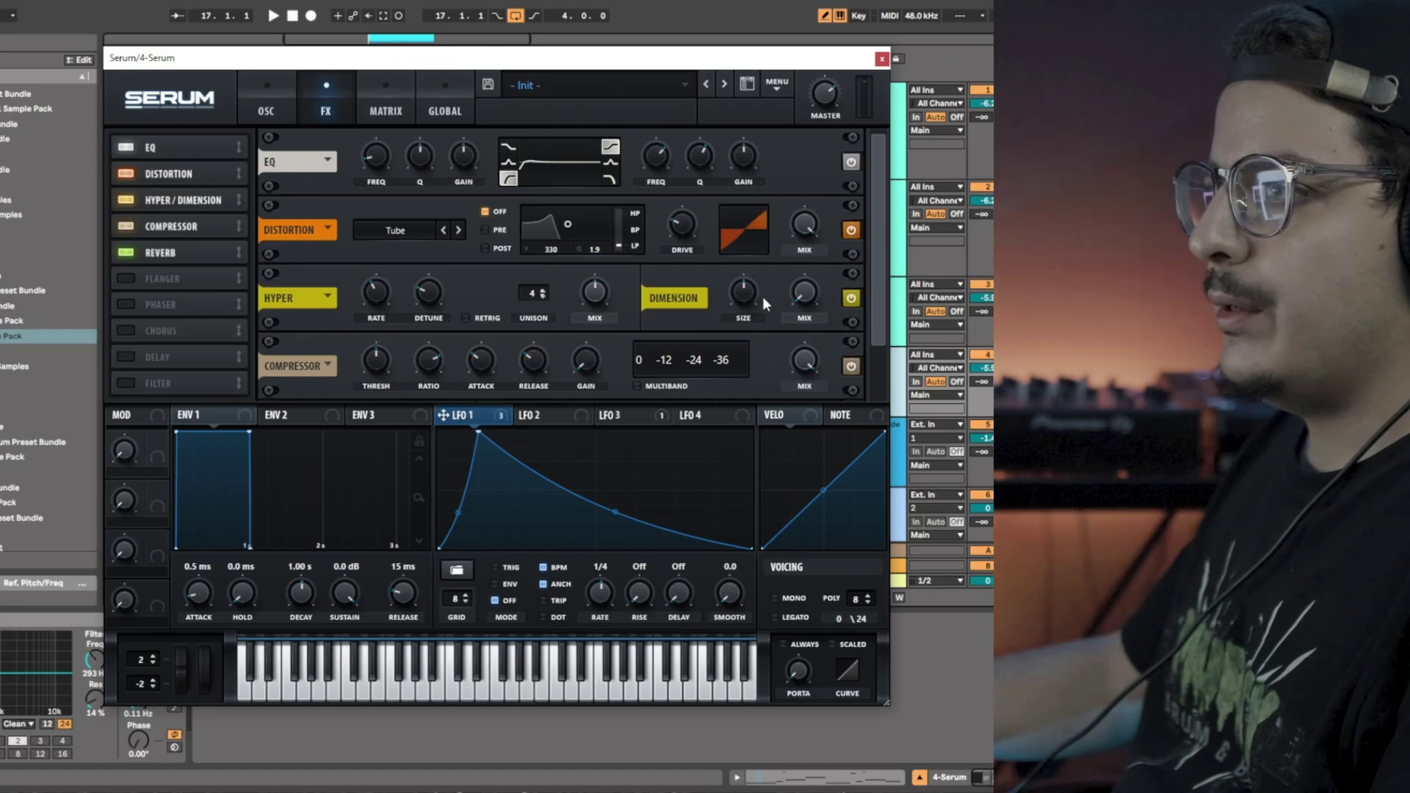
Set the EQ's high band to a peak at about 258 Hz and raise its gain slightly
left_click(608, 163)
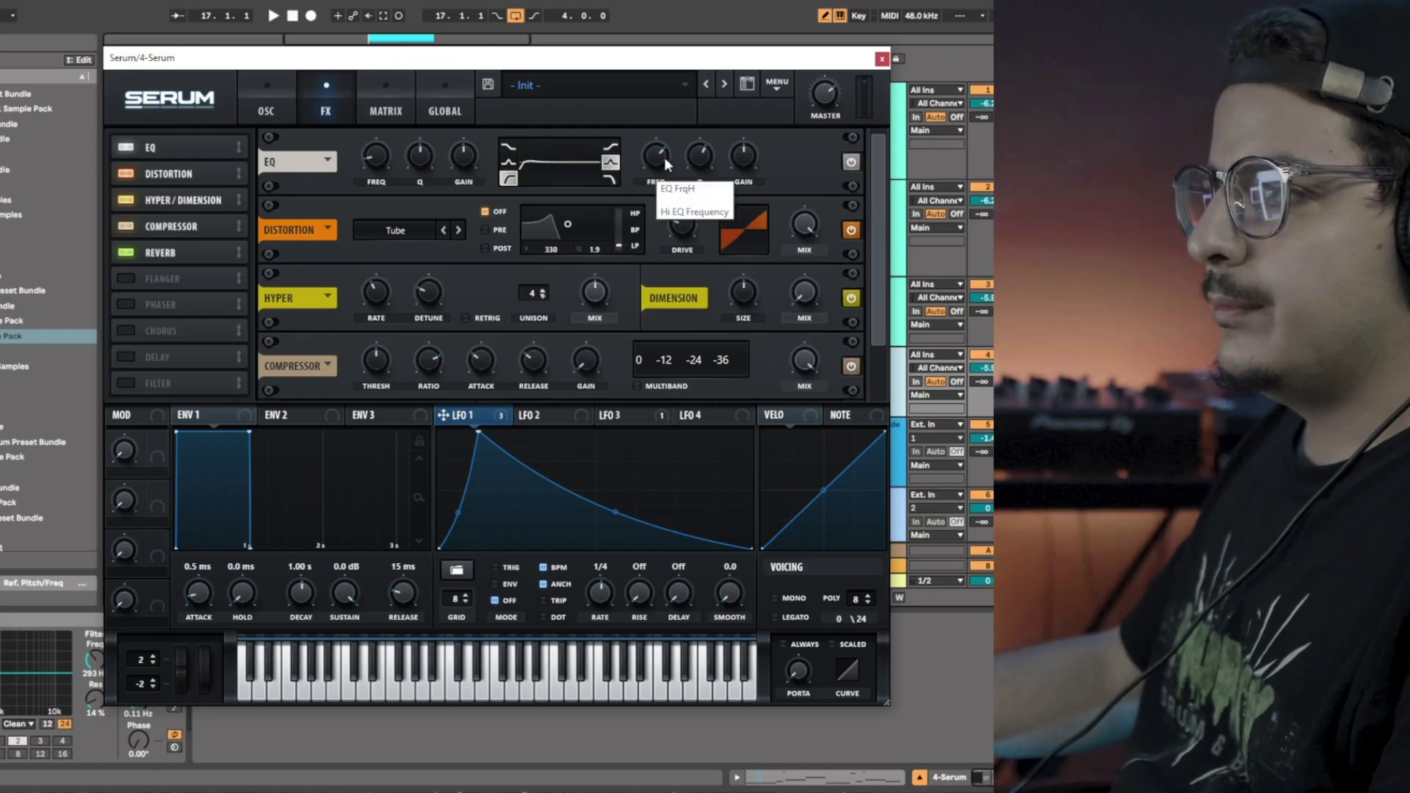
left_click_drag(667, 161, 664, 197)
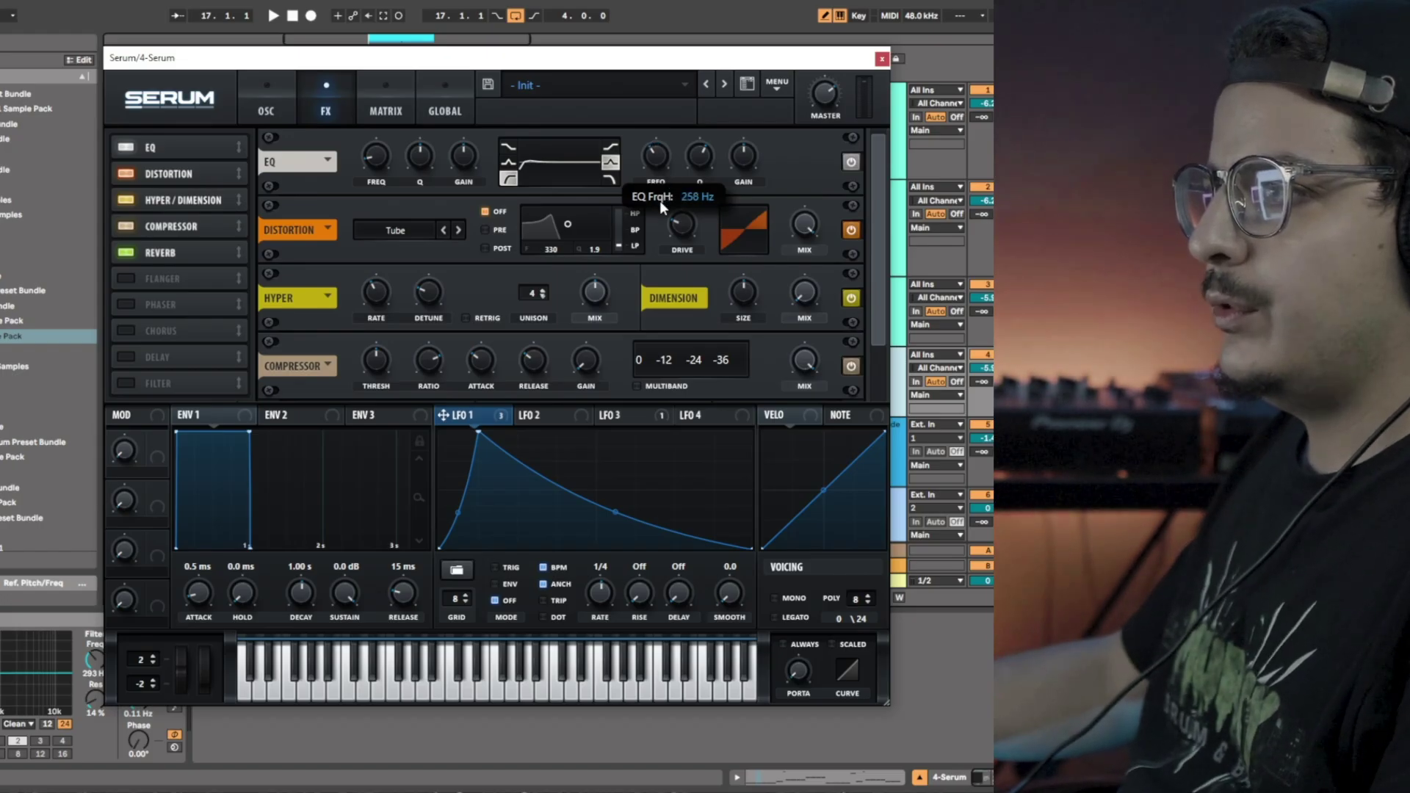
left_click_drag(748, 167, 764, 118)
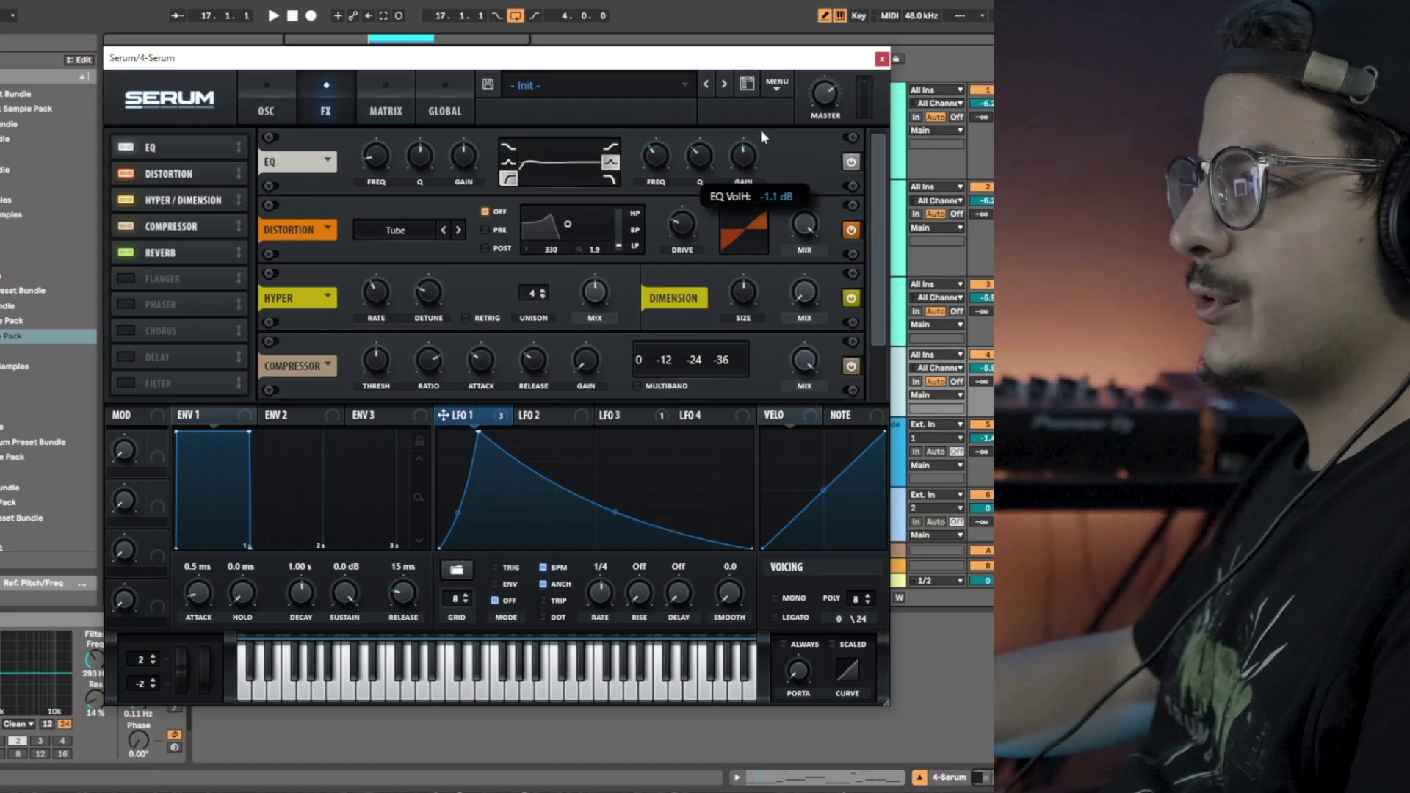
Set the distortion drive to about 91% and the Dimension mix to about 15%, and lower the Hyper mix
mouse_move(683, 208)
left_mouse_down()
mouse_move(721, 135)
mouse_move(694, 197)
left_mouse_up()
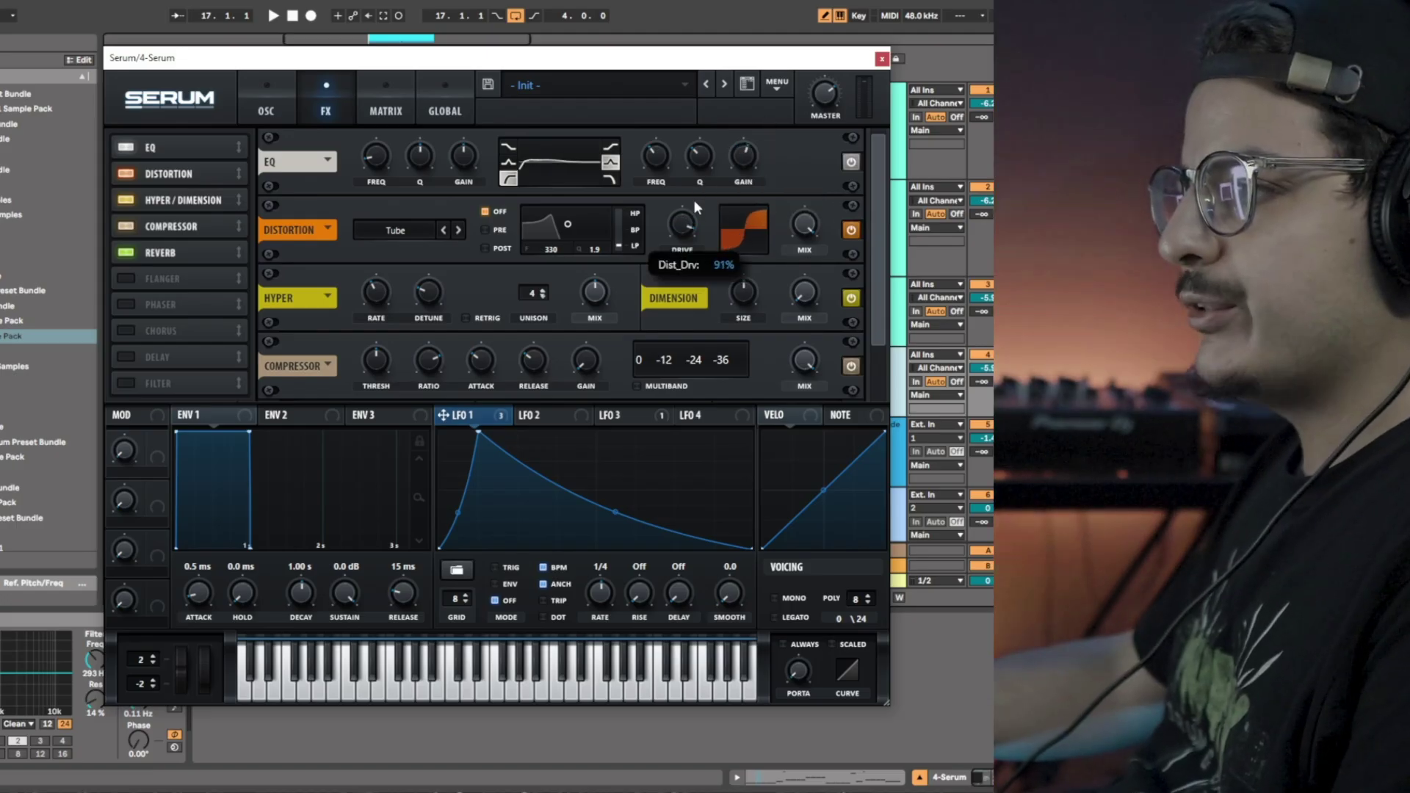
mouse_move(804, 296)
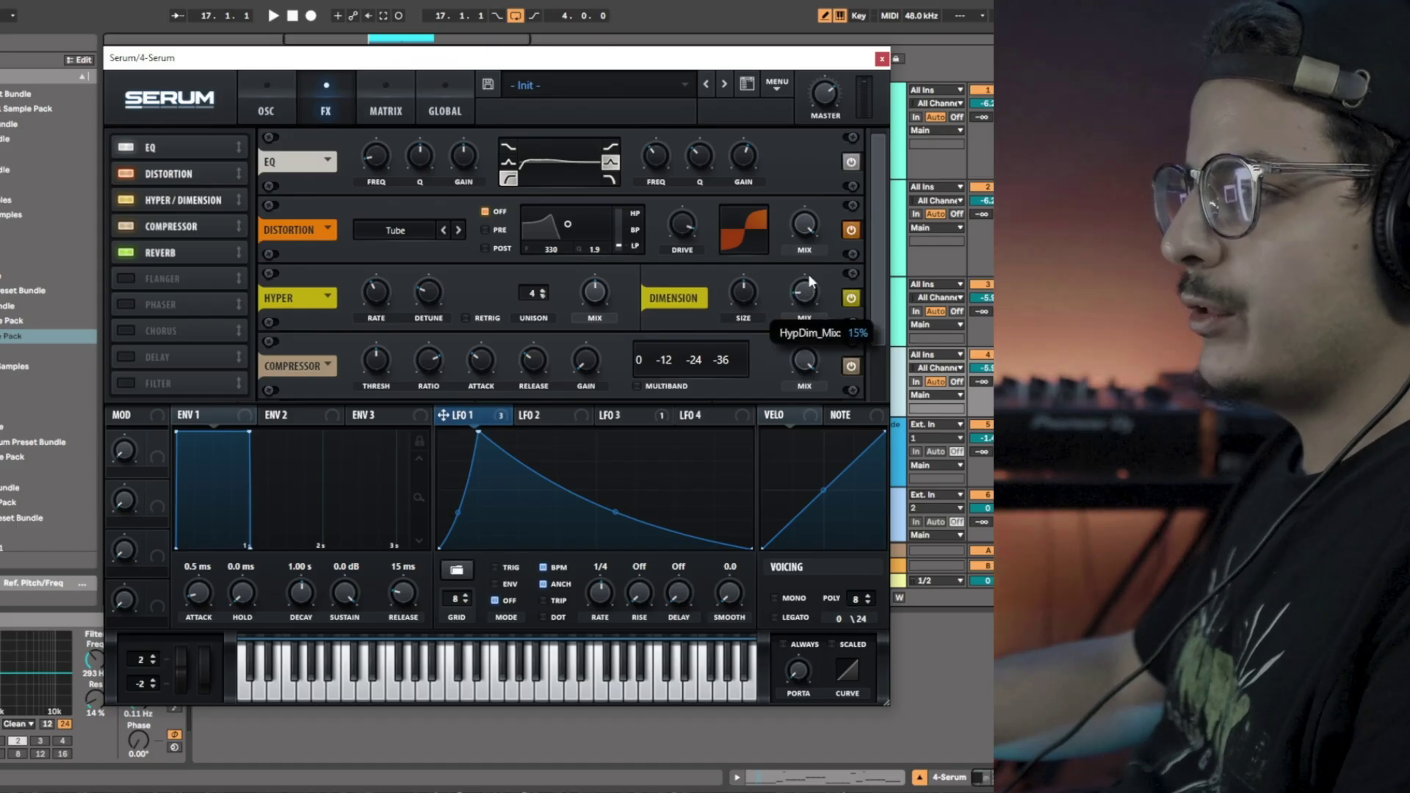
mouse_move(603, 308)
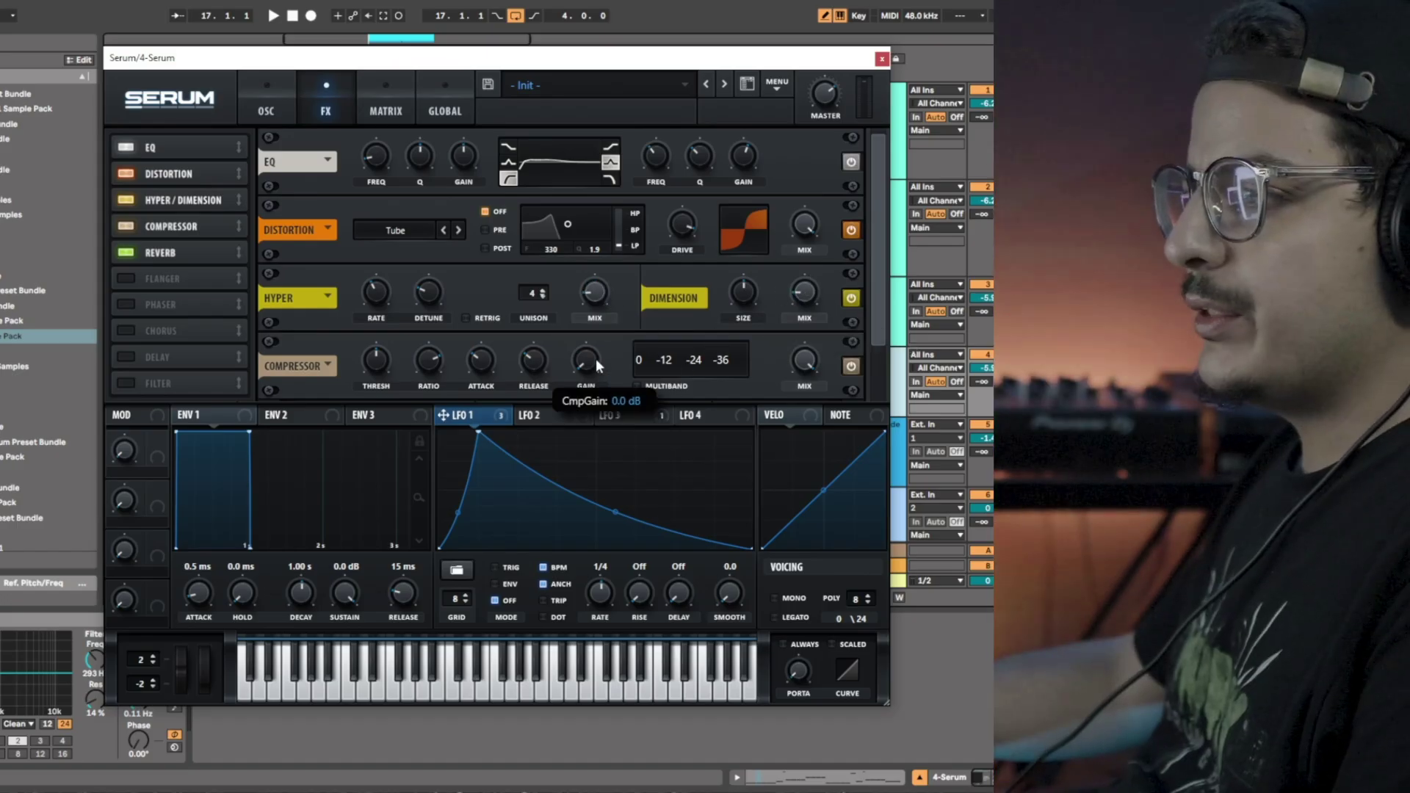
Raise the reverb's low cut and shorten its decay, and play back the arrangement loop
scroll(672, 318, "down", 1)
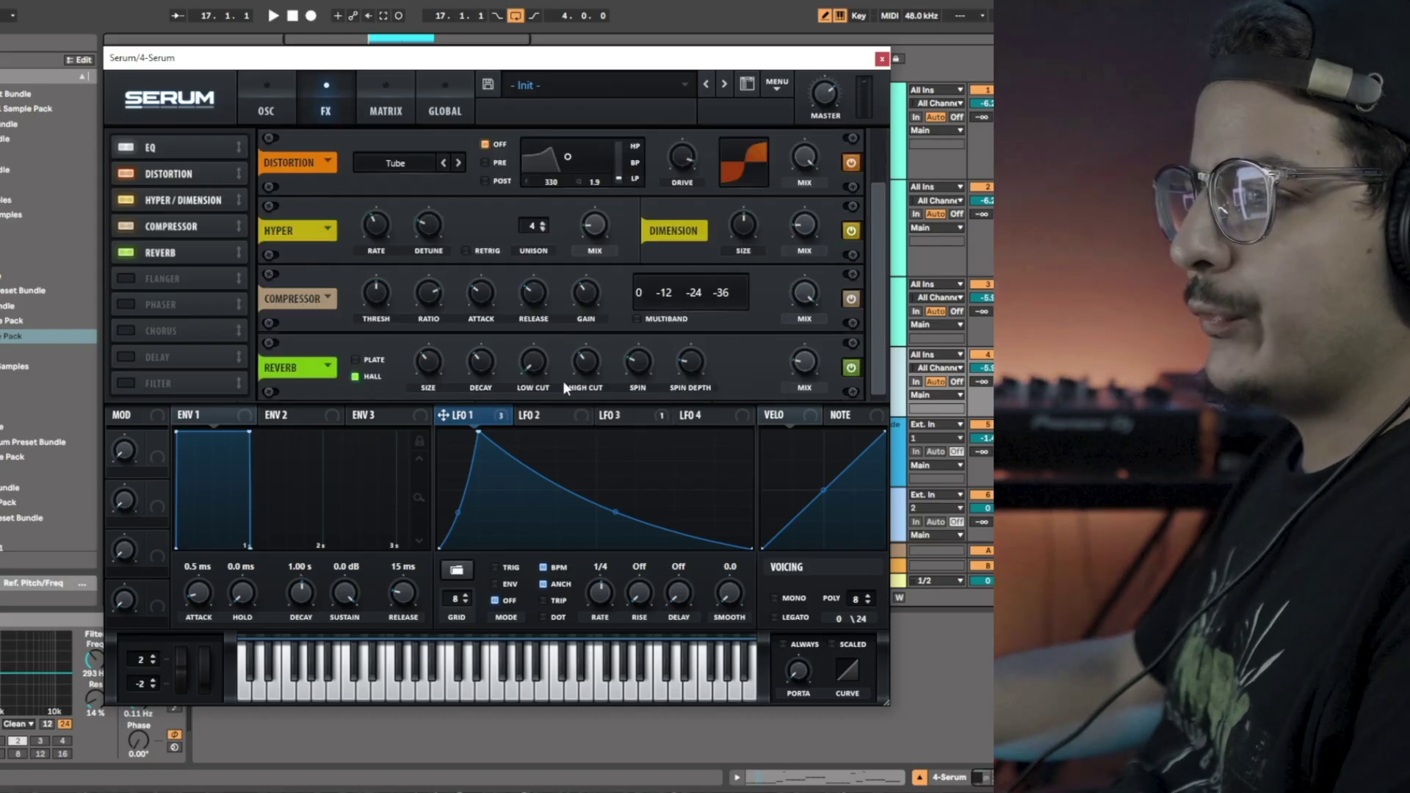
mouse_move(533, 342)
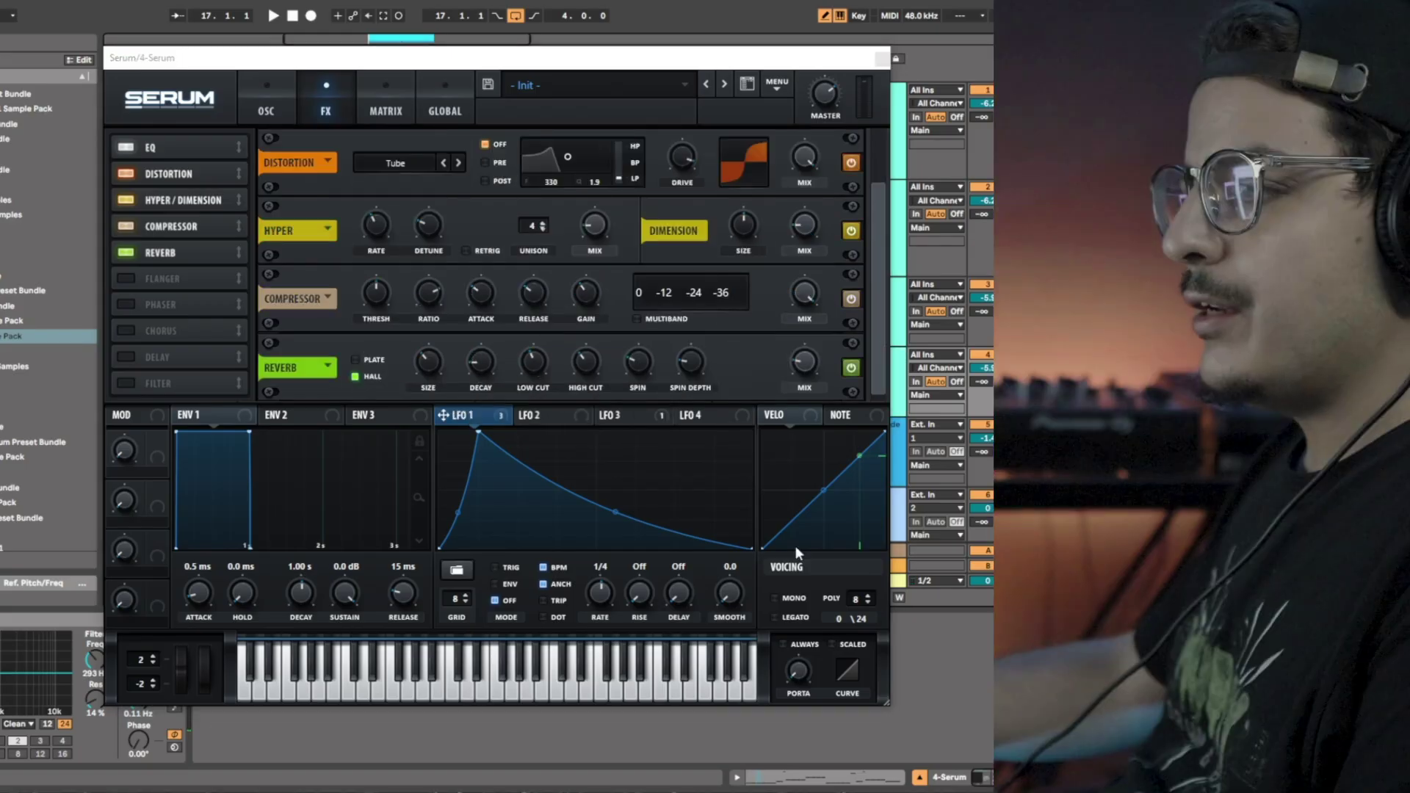
left_click(510, 584)
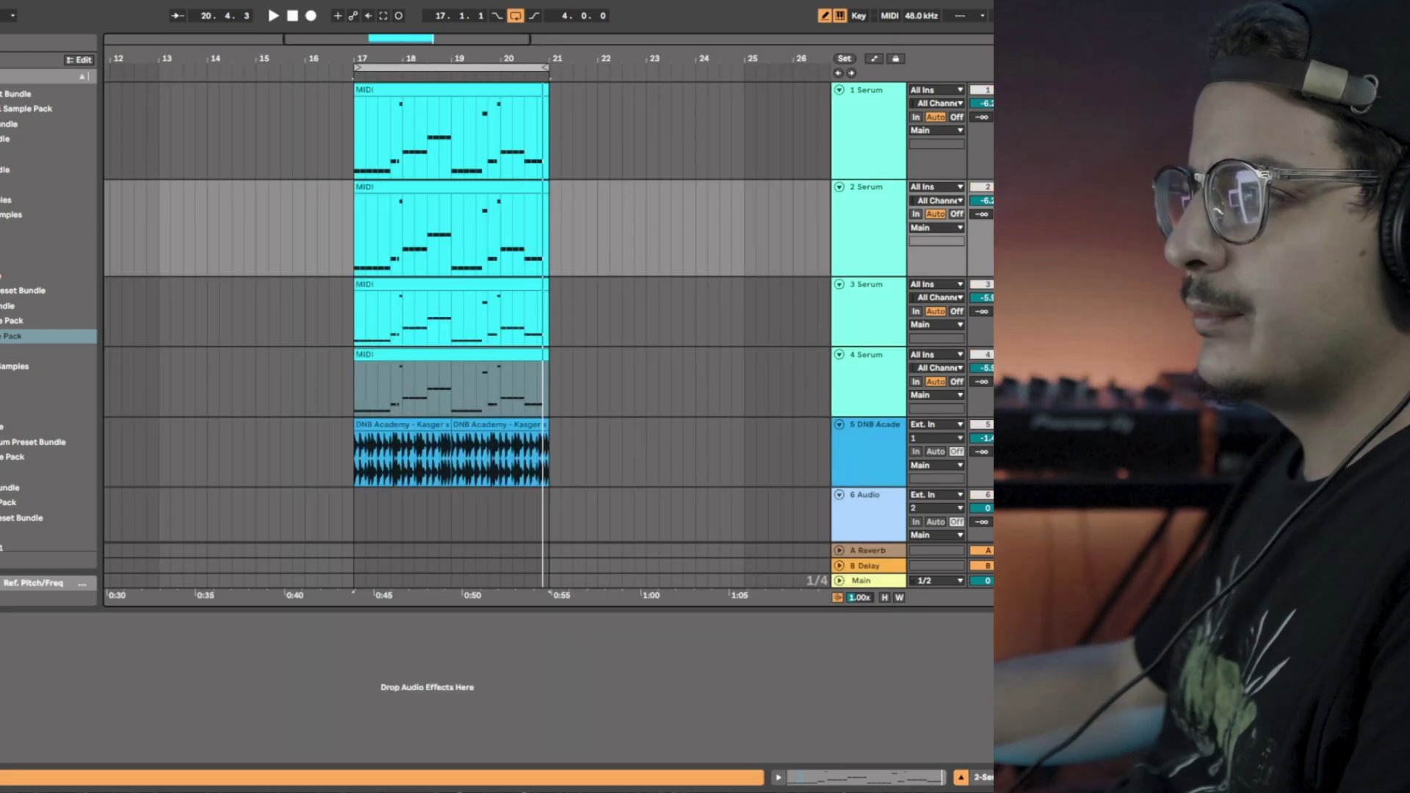
key("space")
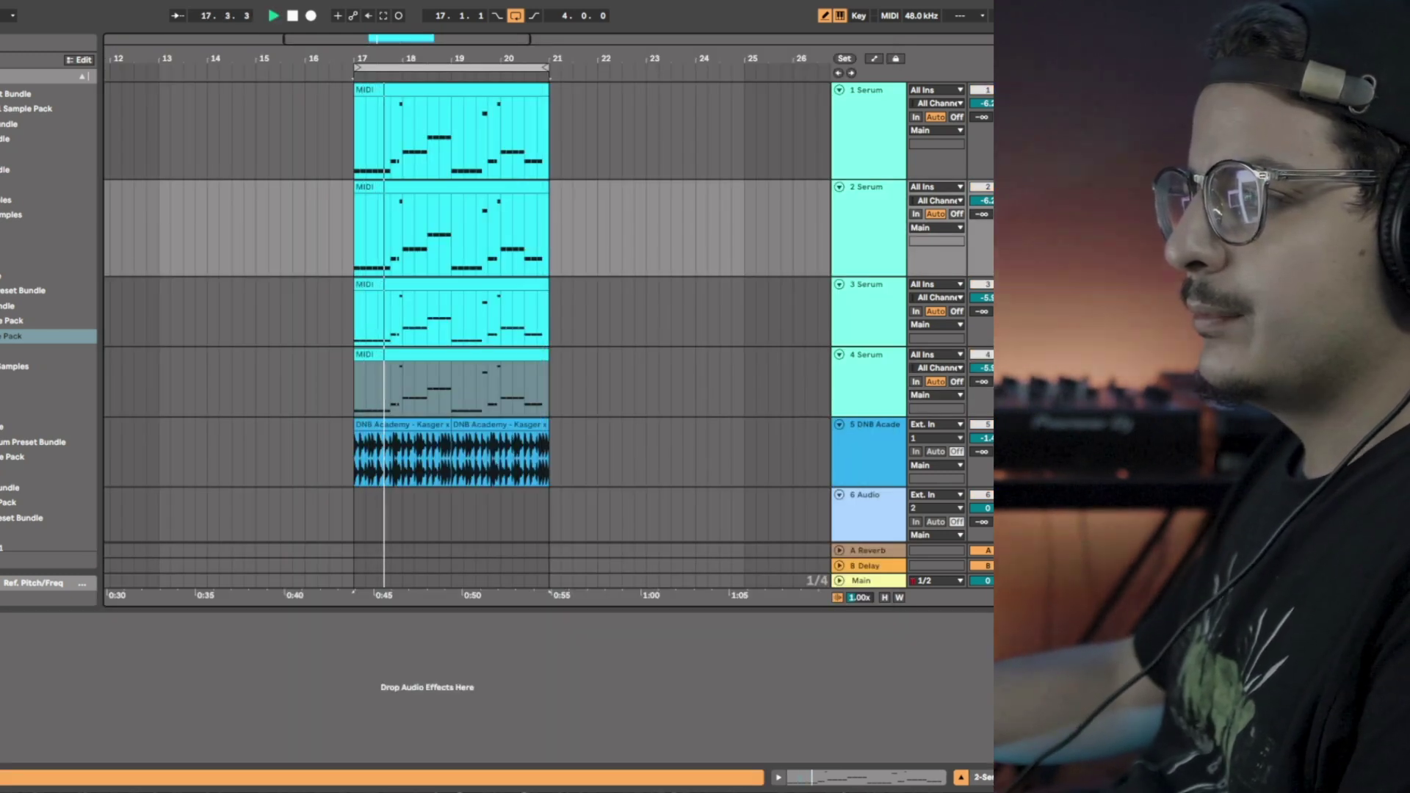